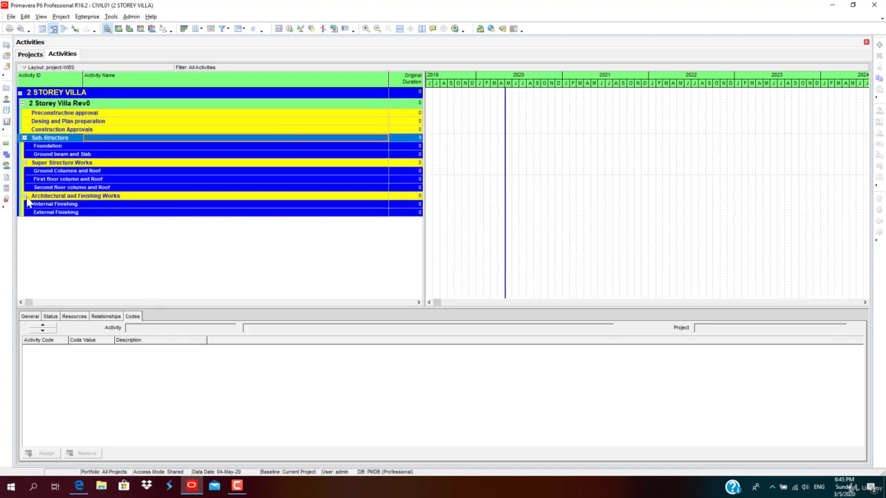
Add a new activity under the Preconstruction approval WBS, keeping its default name
left_click(108, 115)
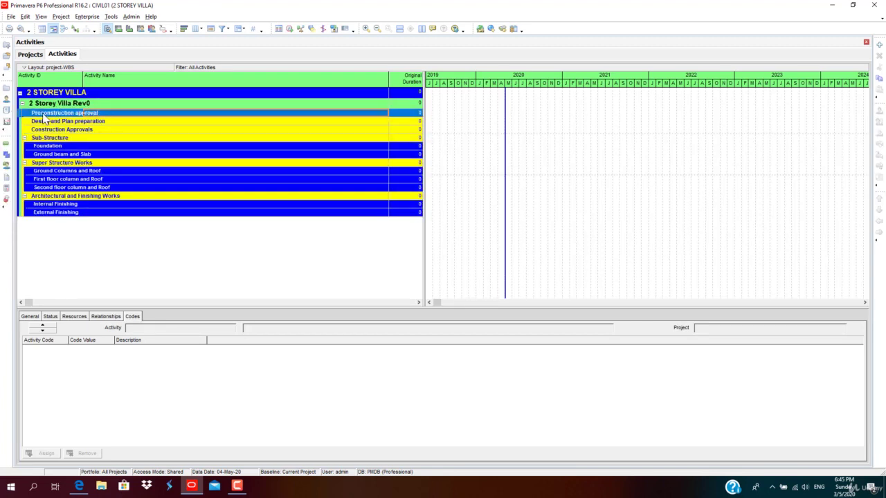
right_click(124, 116)
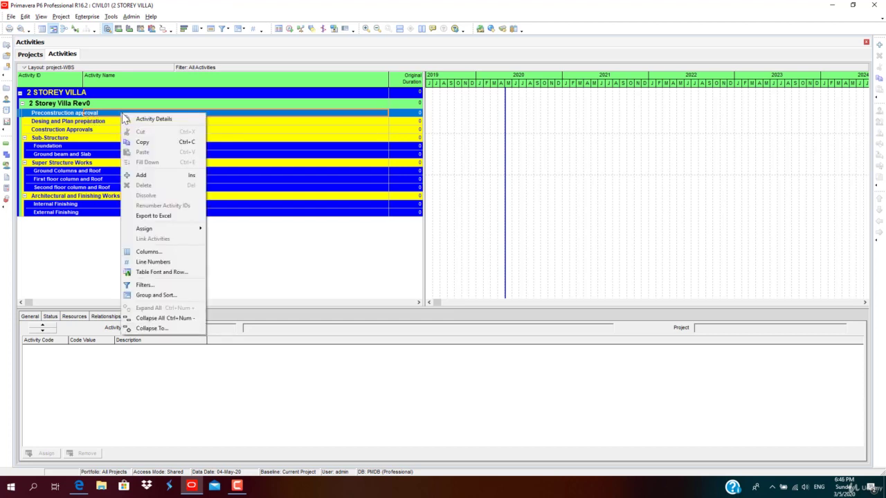
left_click(144, 177)
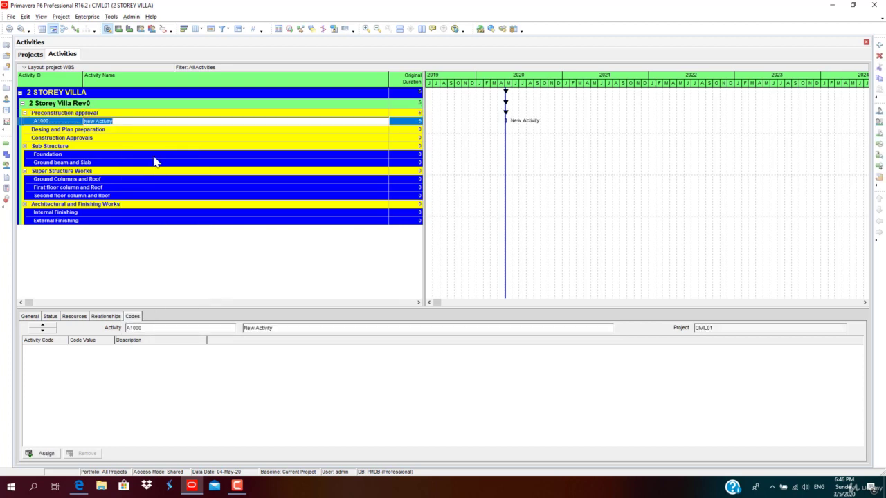
key("Return")
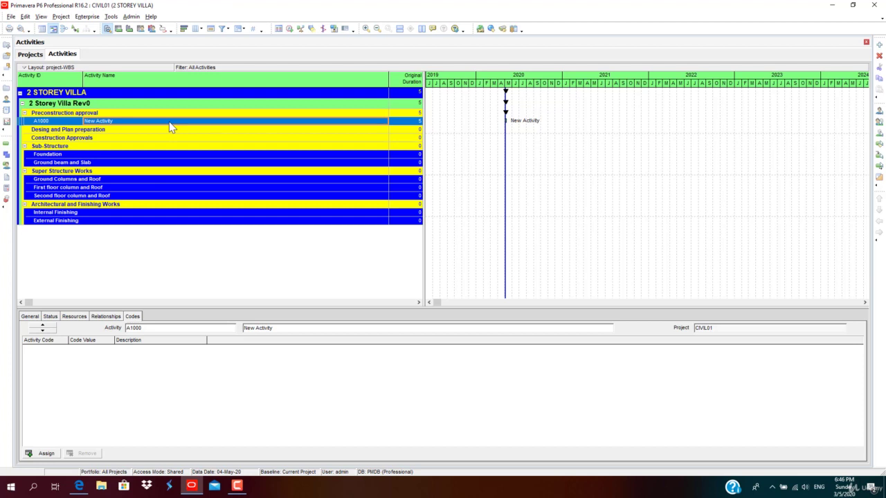
Create a second activity under Preconstruction approval with the ID PRECON_001 and the name "Start of the Project"
left_click(881, 45)
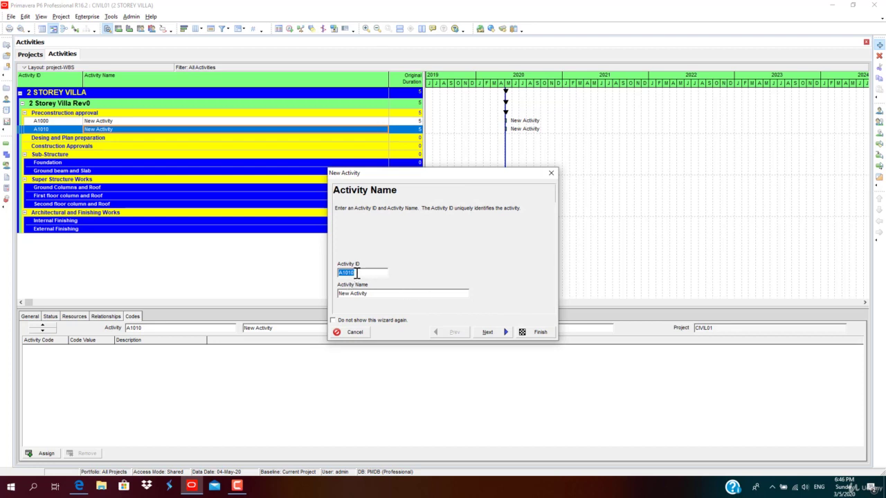
left_click_drag(358, 273, 341, 271)
type("PRECON_001")
left_click_drag(378, 295, 334, 298)
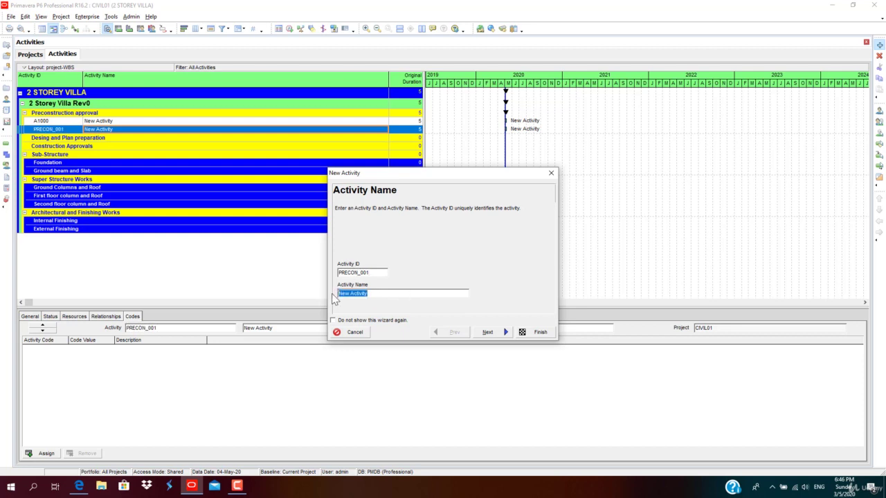
type("Start of the Project")
left_click(488, 332)
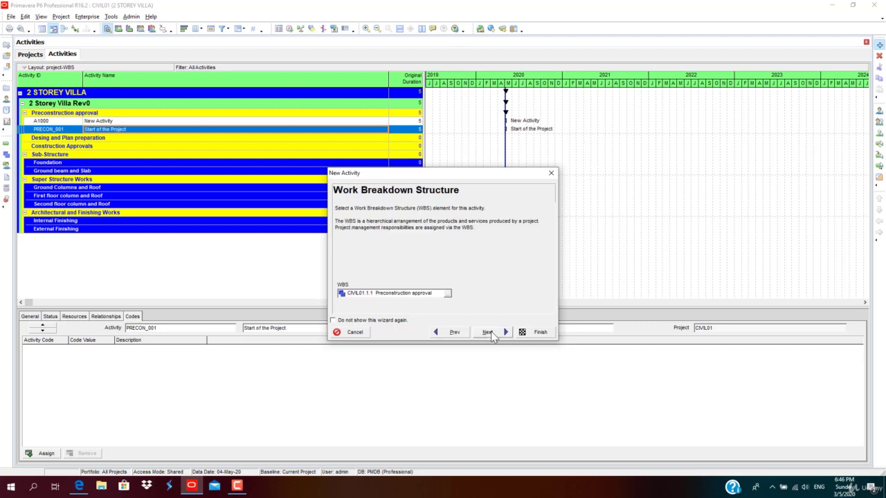
Assign the new activity to the WBS element CIVIL01.1.1 Preconstruction approval, enlarging the selection dialog to show the whole structure
left_click(447, 293)
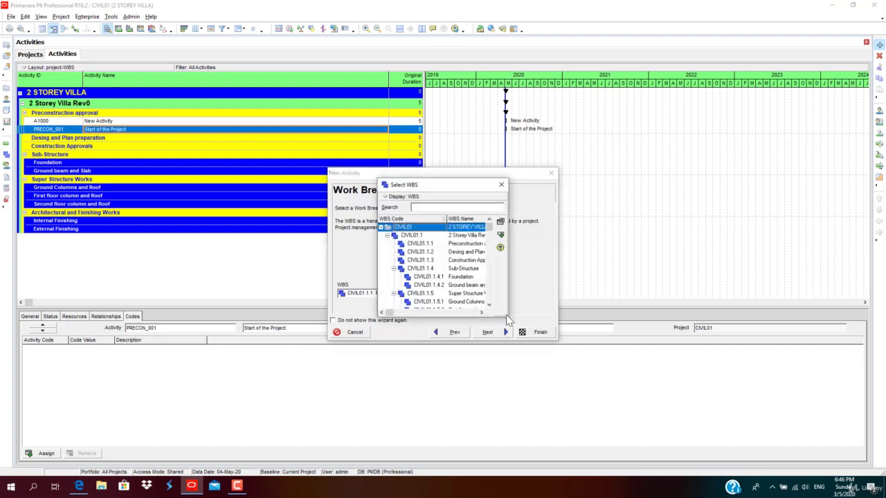
left_click_drag(508, 320, 582, 360)
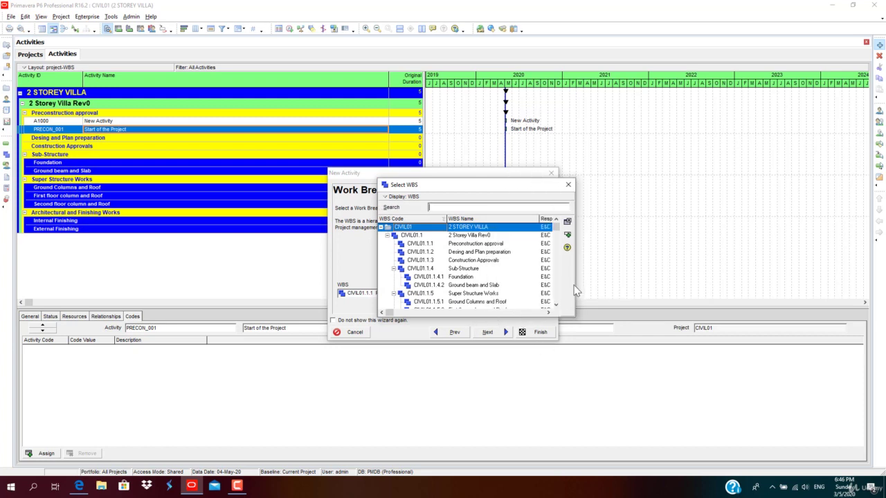
left_click_drag(574, 287, 613, 287)
left_click_drag(468, 317, 468, 366)
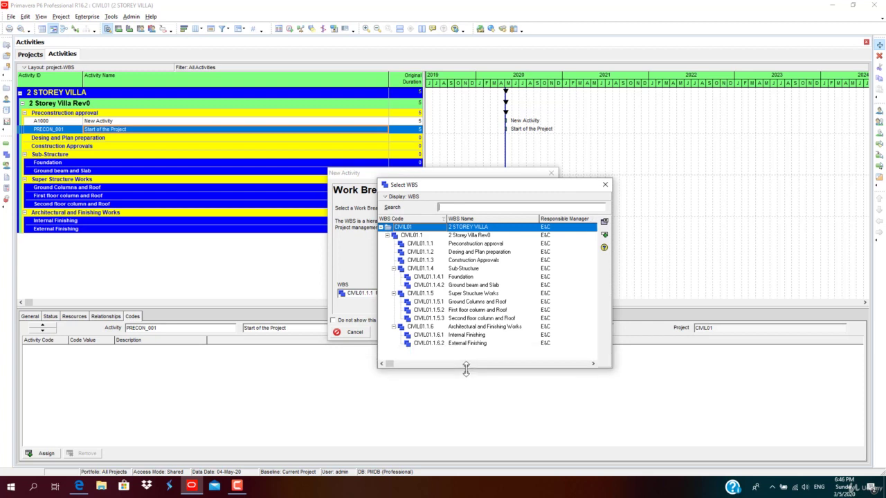
left_click(476, 248)
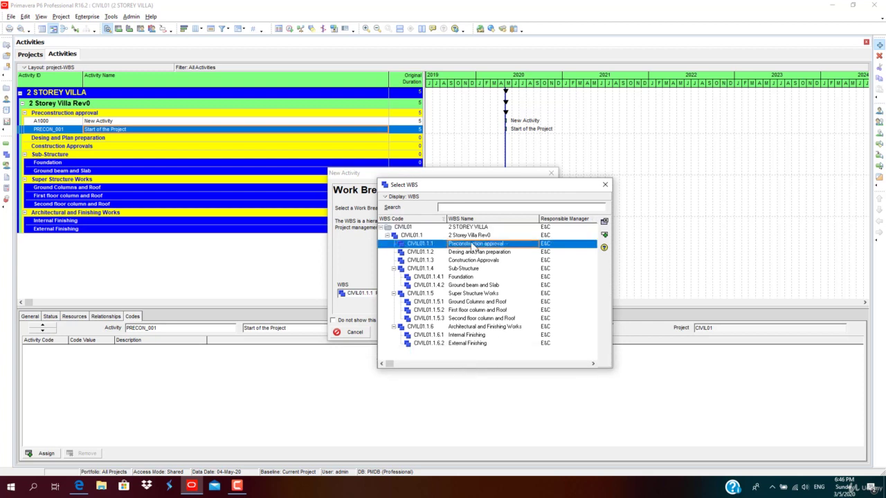
double_click(514, 245)
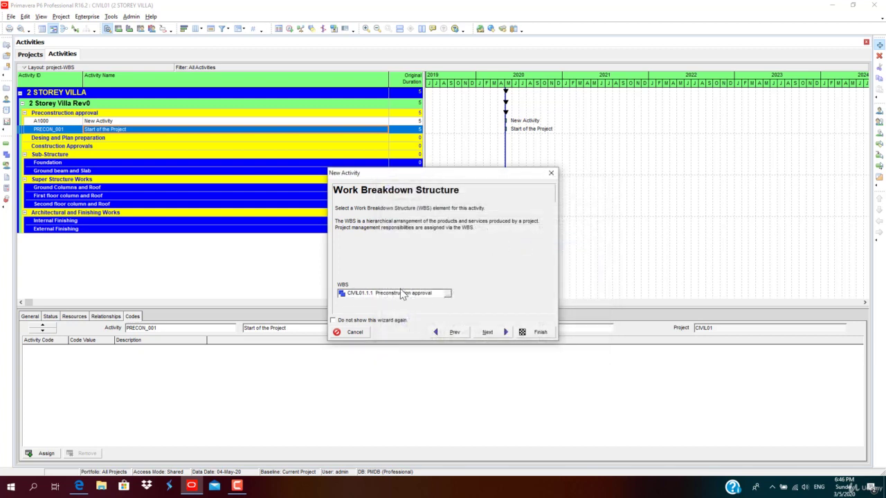
left_click(487, 332)
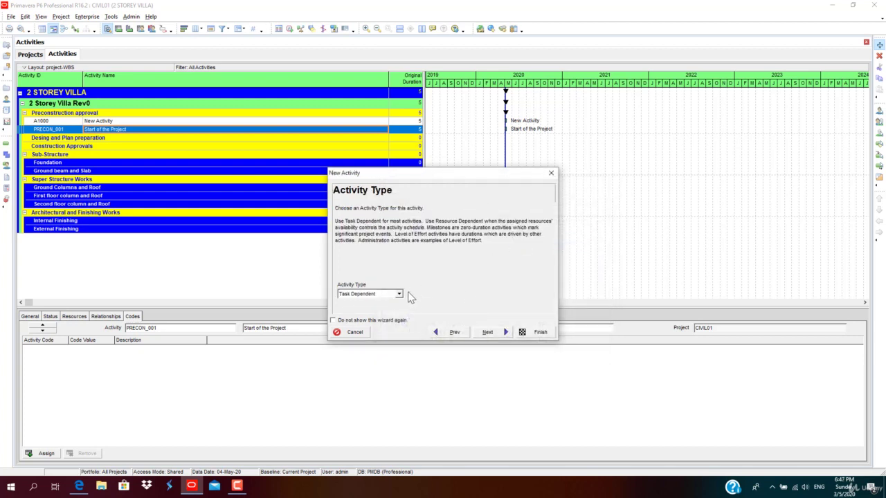
Set the activity type to Start Milestone and finish the new activity wizard without configuring relationships
left_click(399, 295)
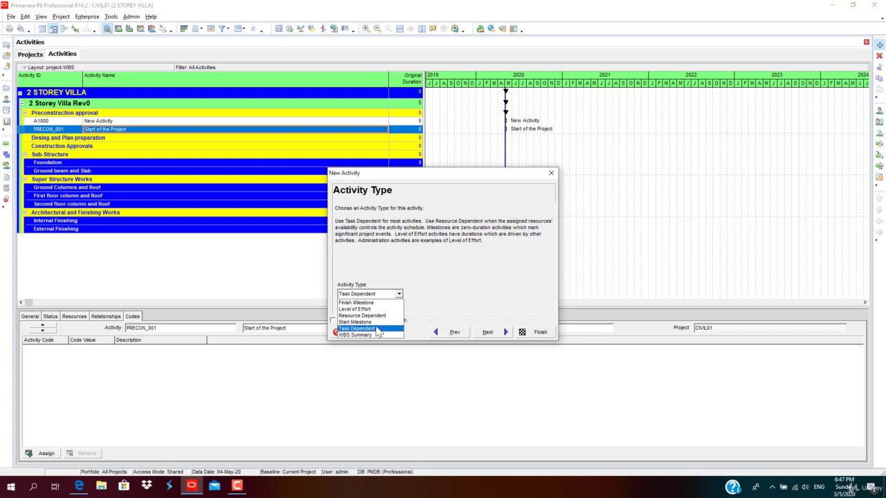
left_click(379, 323)
left_click(488, 333)
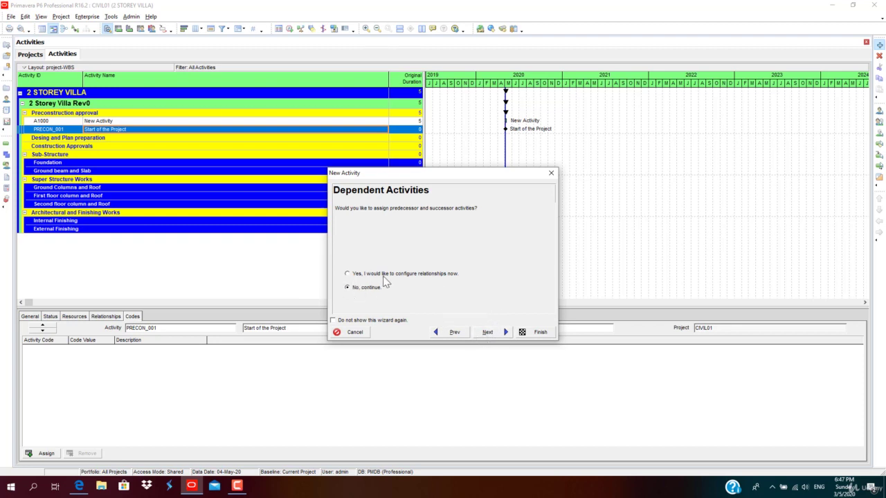
left_click(488, 335)
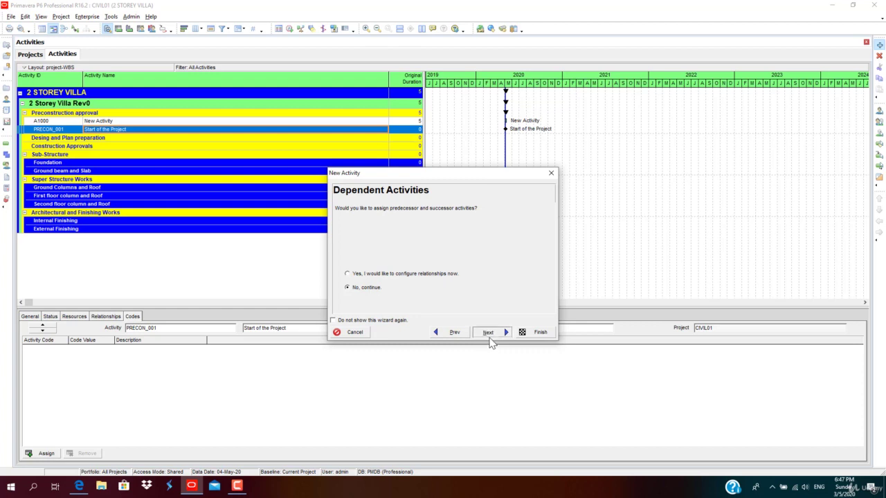
left_click(541, 333)
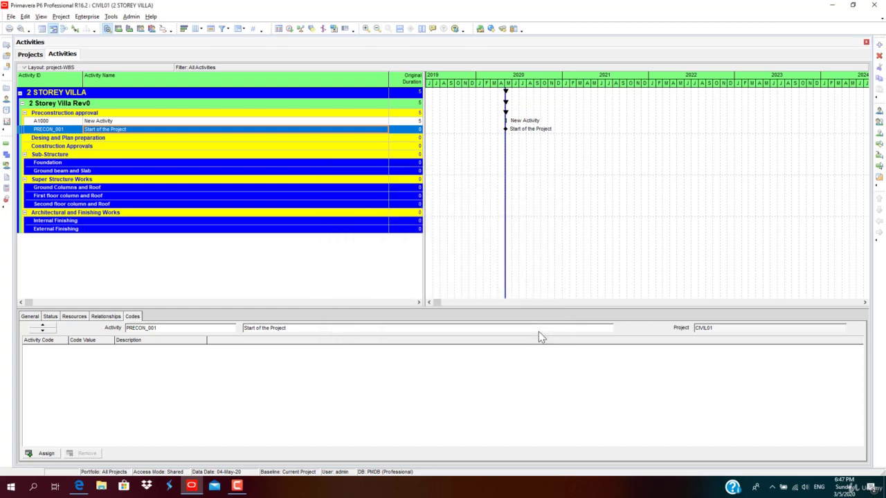
Add another activity under Preconstruction approval based on the Start of the Project activity, keeping its default ID and name
left_click(203, 121)
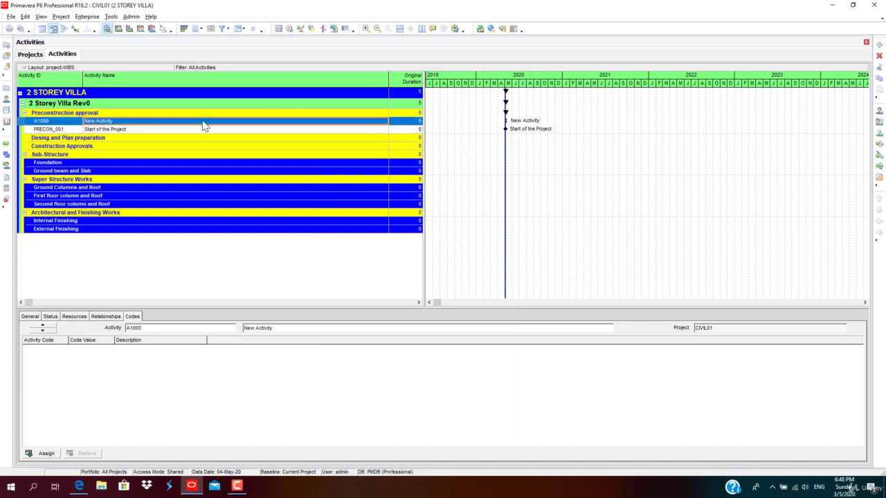
left_click(204, 130)
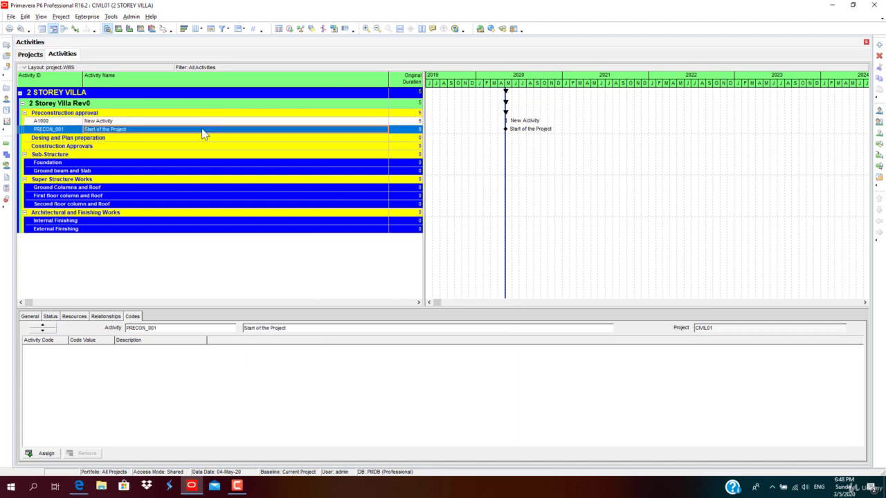
right_click(211, 131)
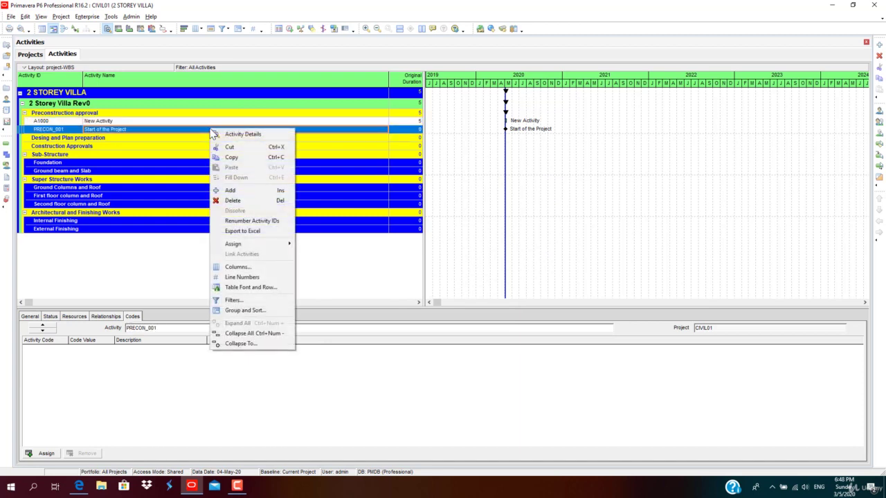
left_click(231, 191)
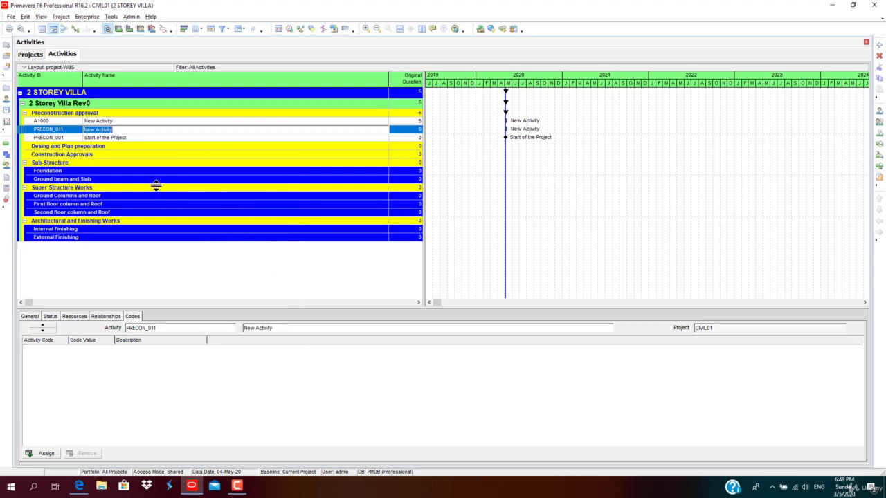
left_click(64, 130)
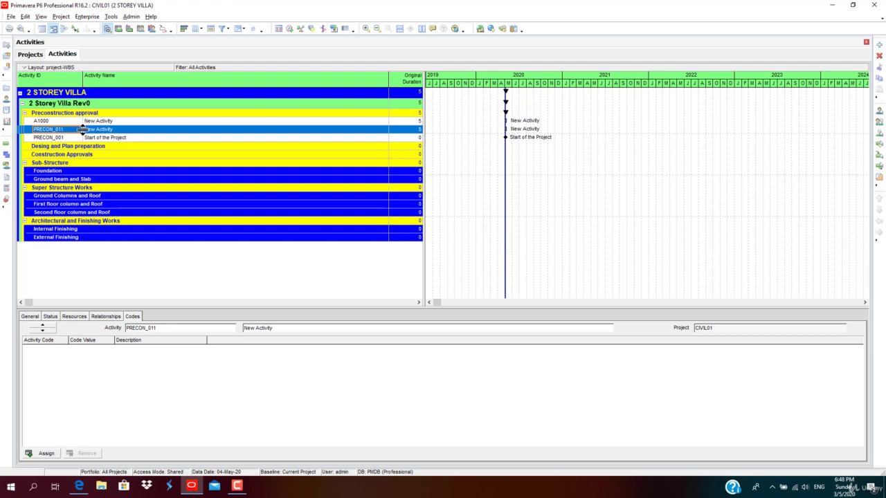
key("Tab")
key("Tab")
left_click(167, 139)
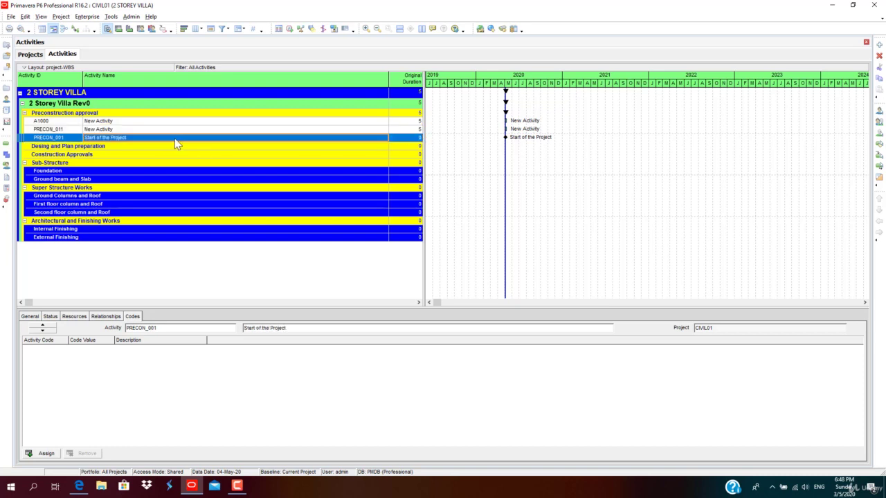
Move activity A1000 from Preconstruction approval to the Desing and Plan preparation WBS
left_click(107, 122)
right_click(109, 125)
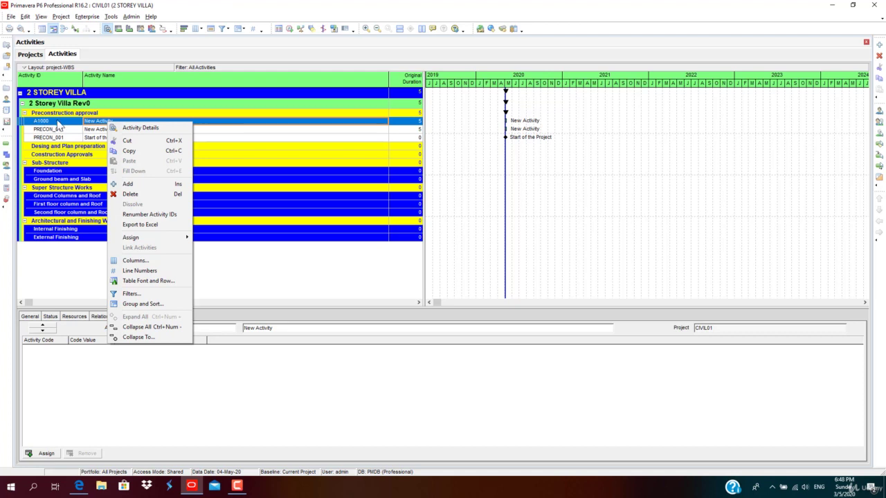
left_click(138, 150)
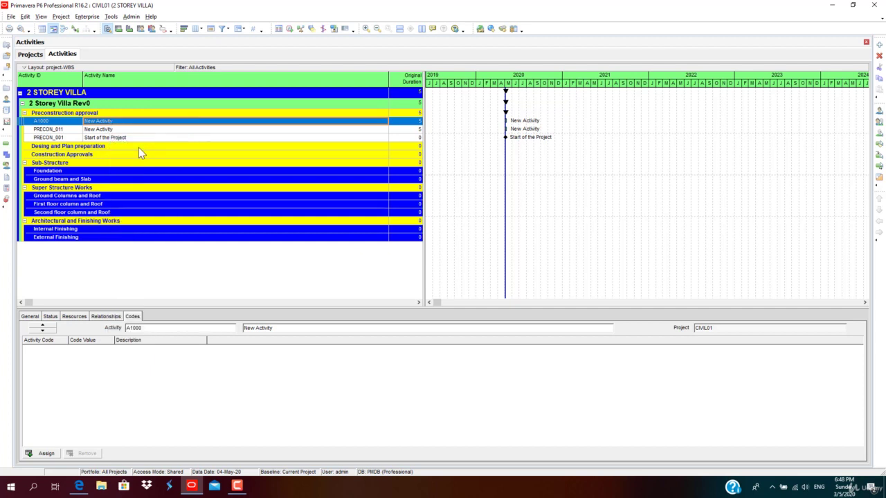
left_click(139, 147)
right_click(138, 148)
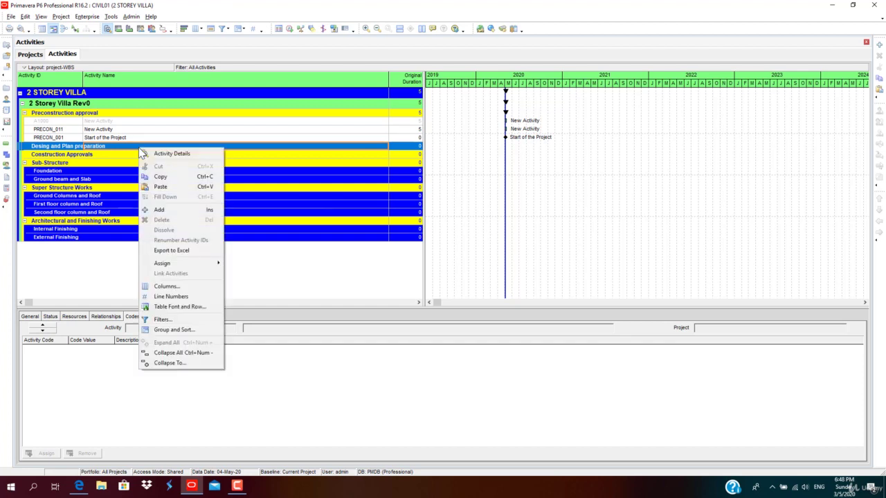
left_click(160, 187)
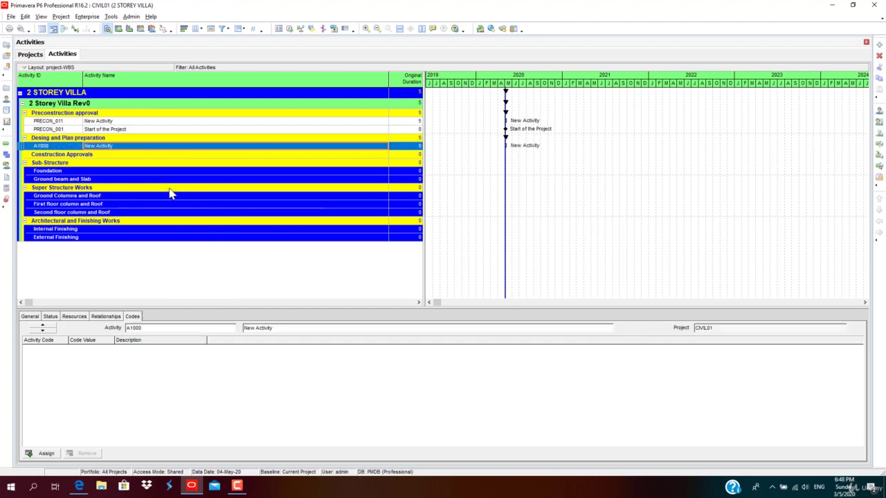
Copy activity A1000 and paste it within Desing and Plan preparation, including all the offered activity information
right_click(110, 150)
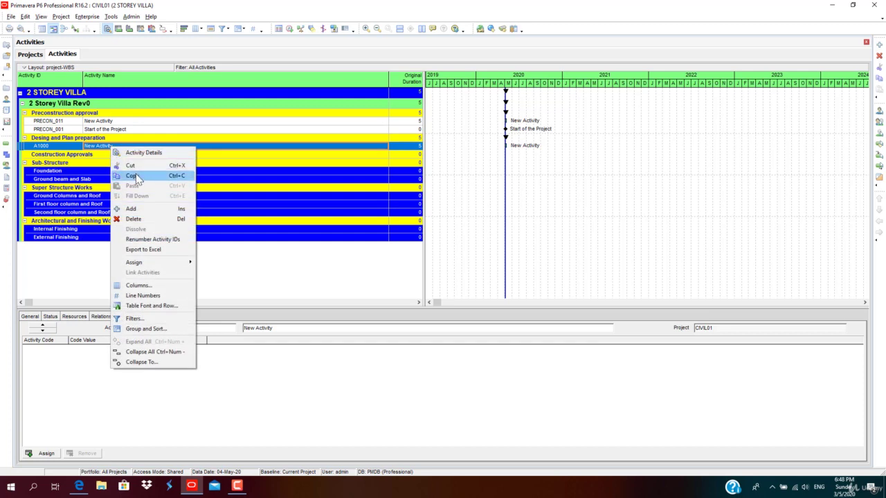
left_click(137, 178)
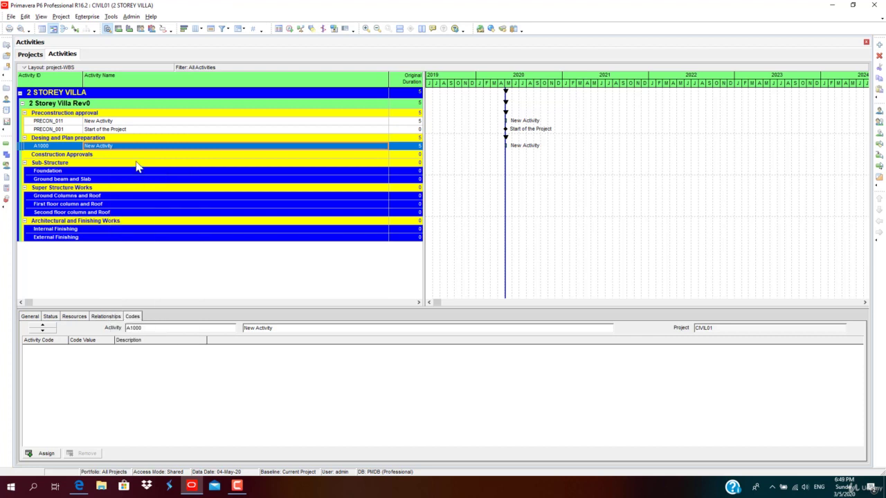
right_click(142, 149)
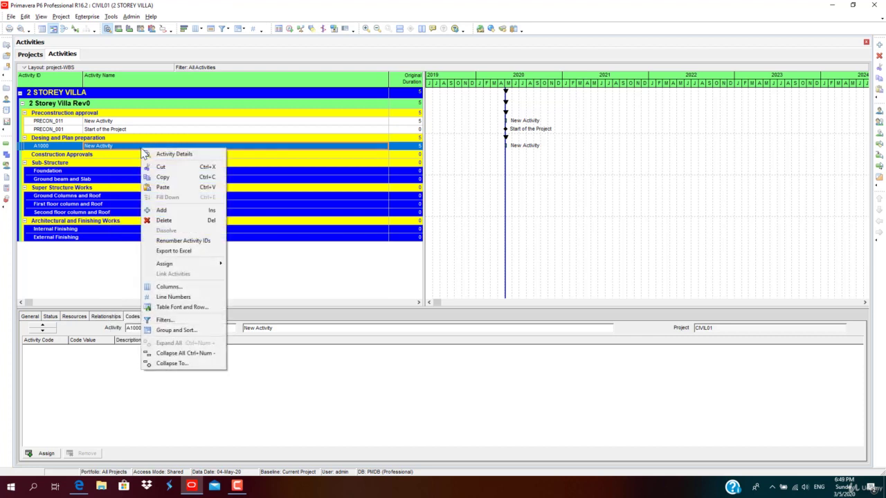
left_click(162, 188)
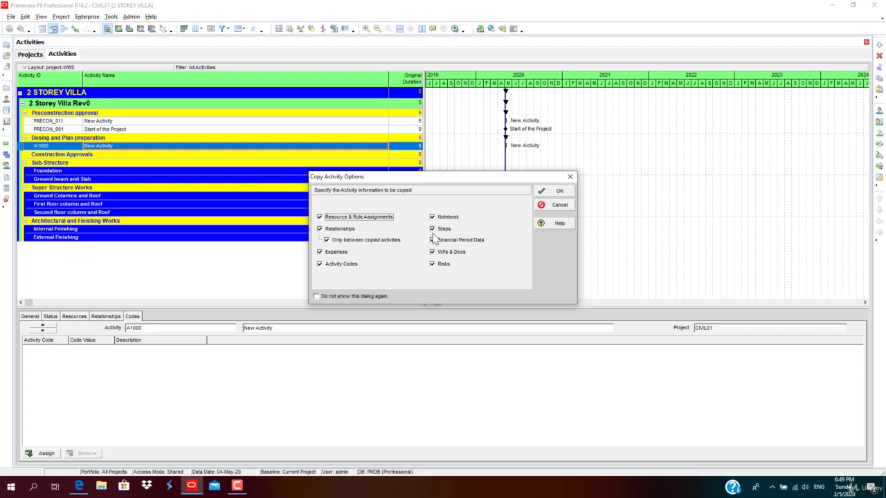
left_click(558, 192)
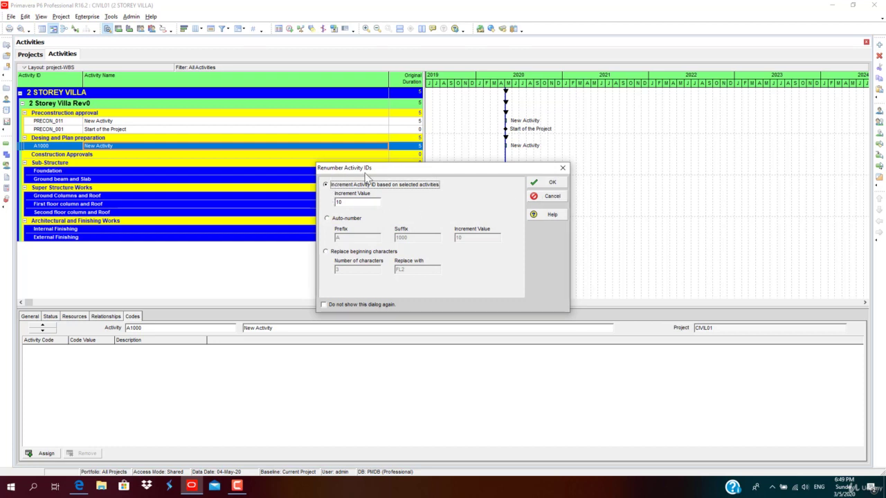
Auto-number the pasted activity's ID with prefix A, suffix 1000 and increment 10
left_click(342, 201)
left_click(335, 219)
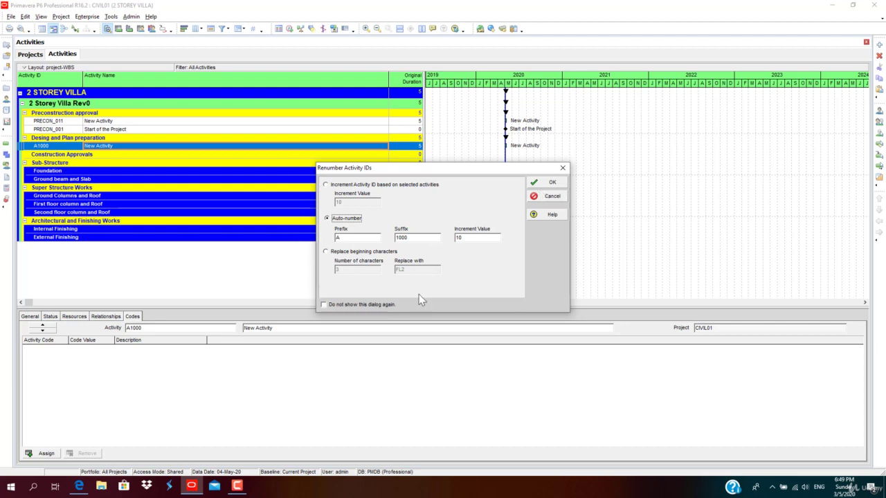
left_click(552, 182)
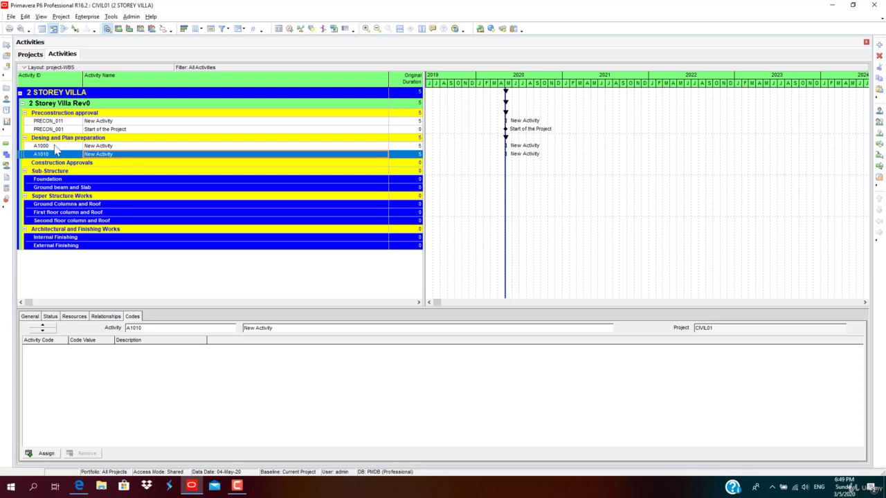
left_click(55, 147)
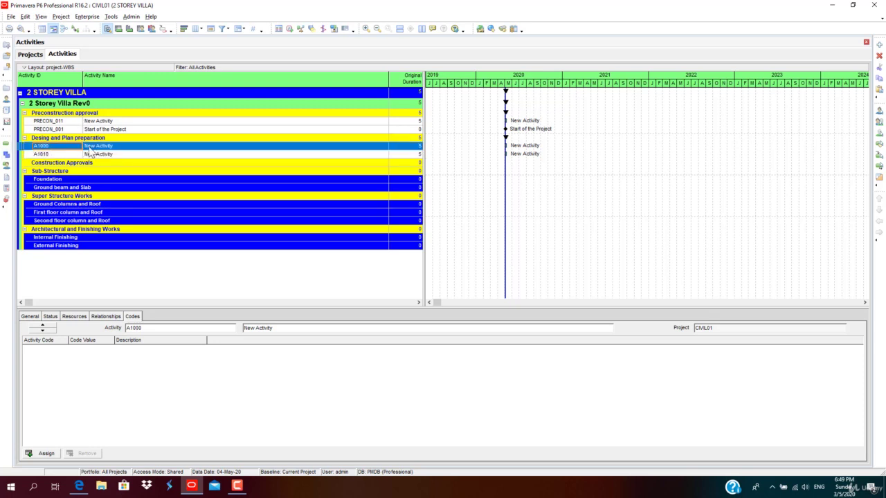
Delete activities A1000 and A1010 from the Desing and Plan preparation WBS
right_click(114, 146)
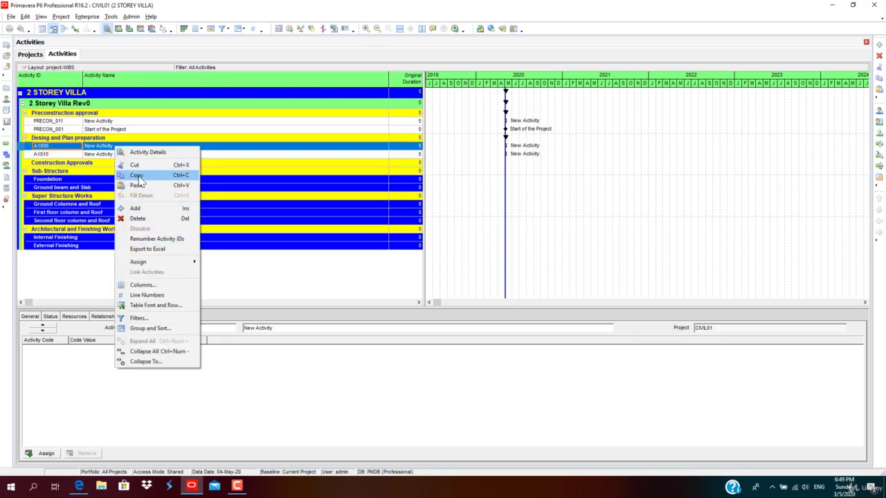
left_click(141, 219)
left_click(423, 257)
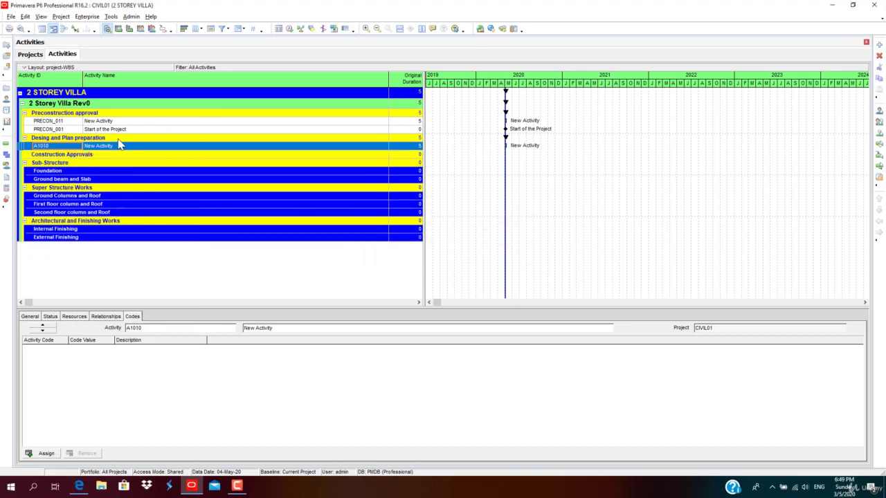
right_click(119, 146)
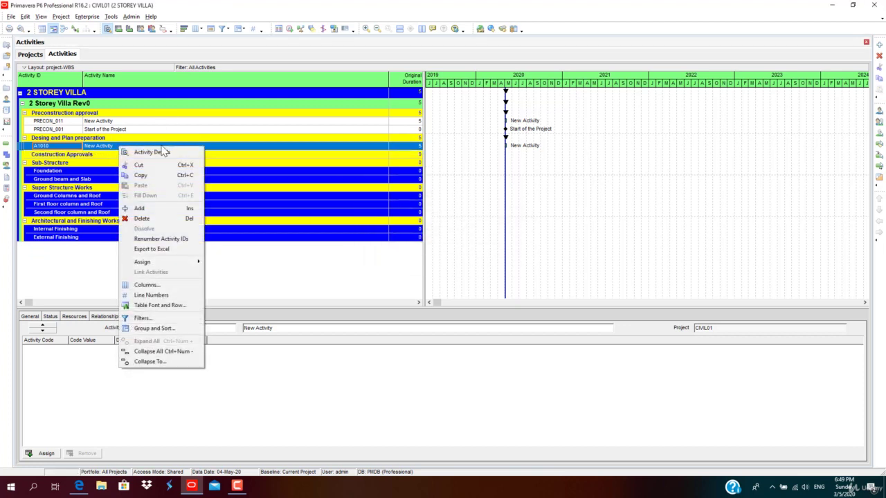
left_click(165, 220)
left_click(424, 257)
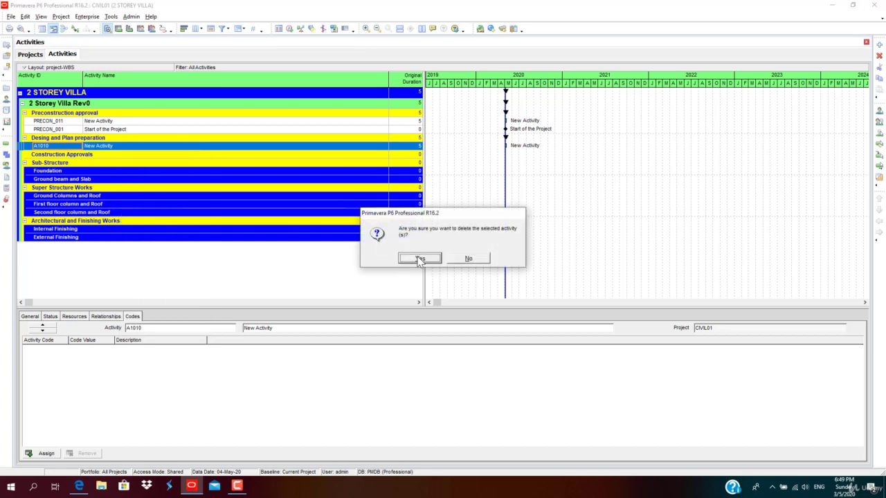
Try to move activity PRECON_011 below Start of the Project by cutting and pasting it
left_click(114, 123)
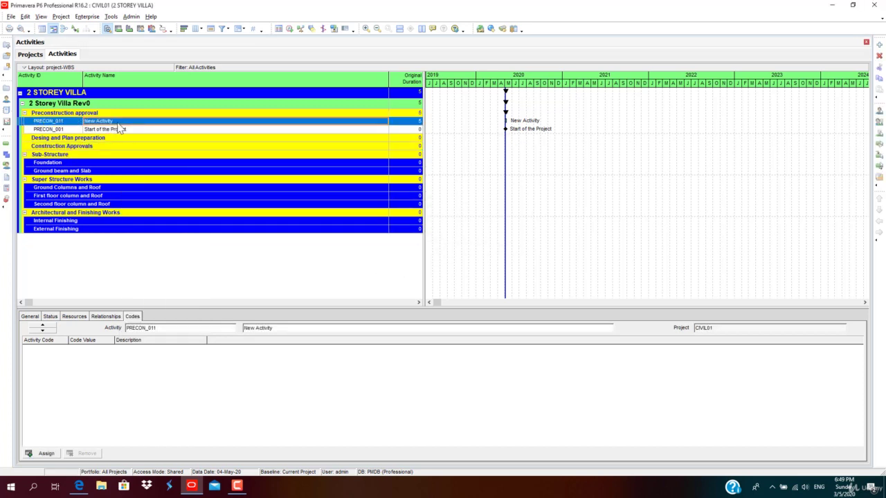
left_click(117, 124)
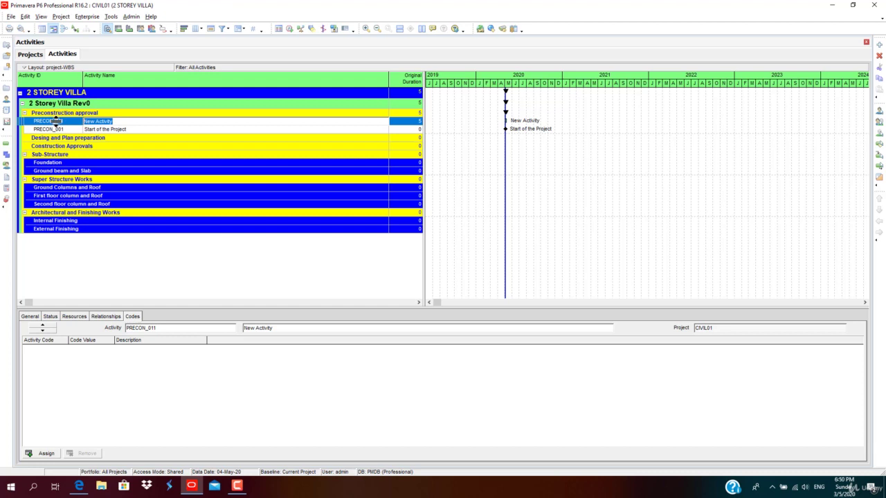
right_click(123, 121)
left_click(127, 143)
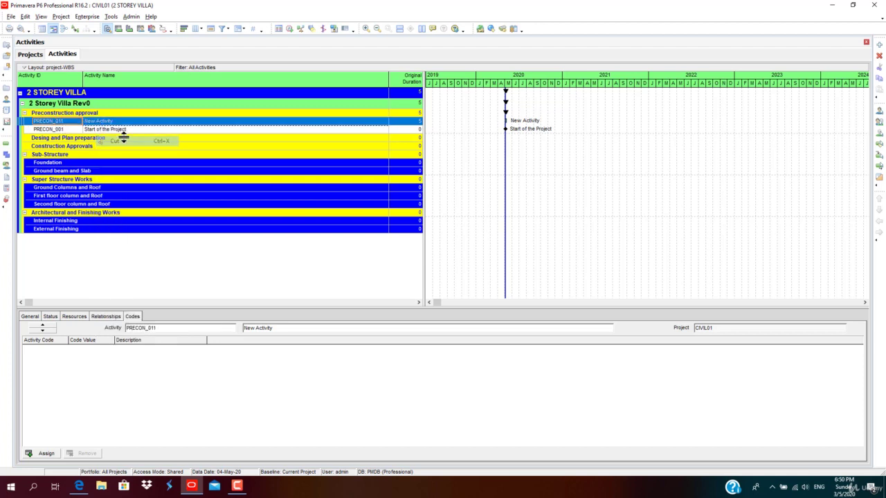
left_click(121, 132)
right_click(120, 131)
left_click(152, 173)
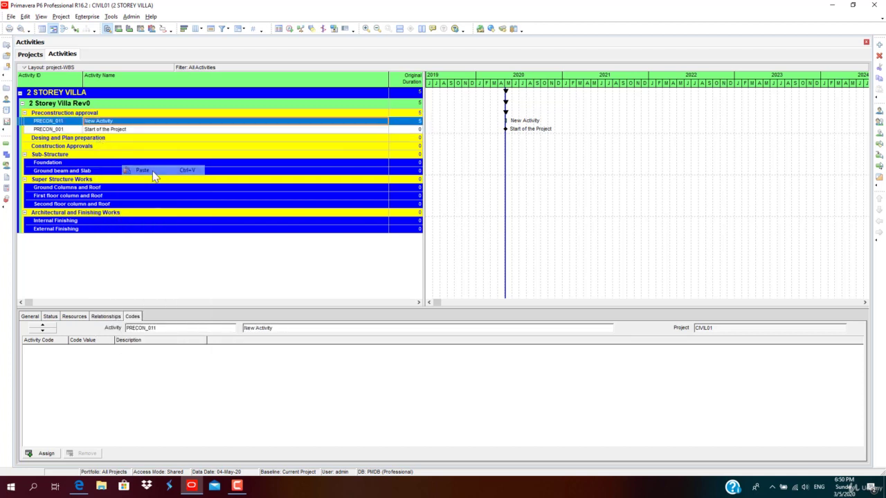
left_click(111, 129)
left_click(109, 125)
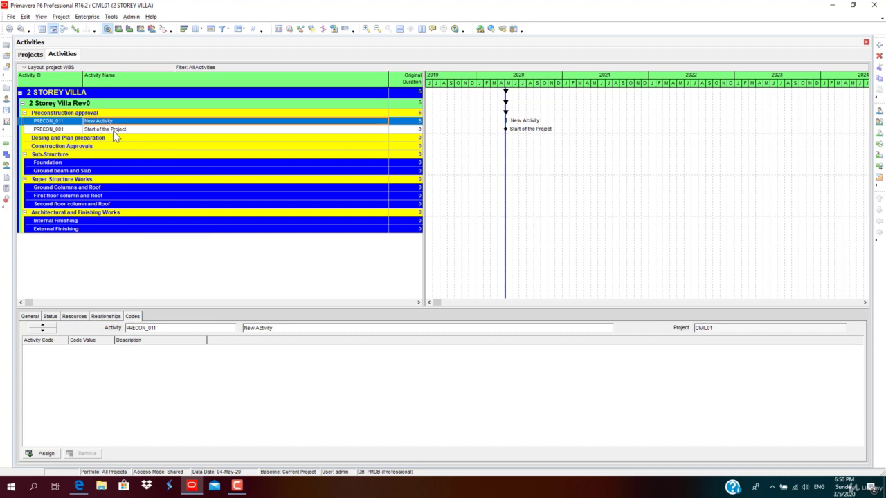
Rename activity PRECON_011 as Plan Approvals
left_click(157, 123)
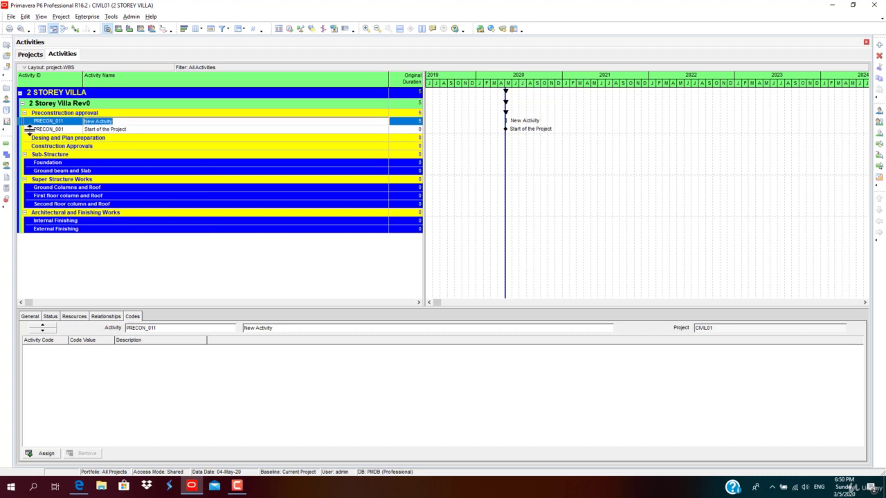
type("PLa")
type("n Approvals")
key("Return")
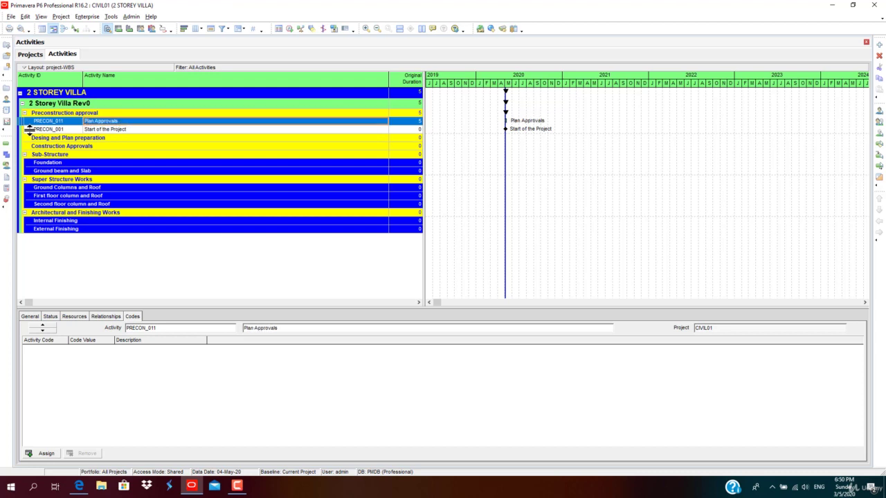
left_click(125, 122)
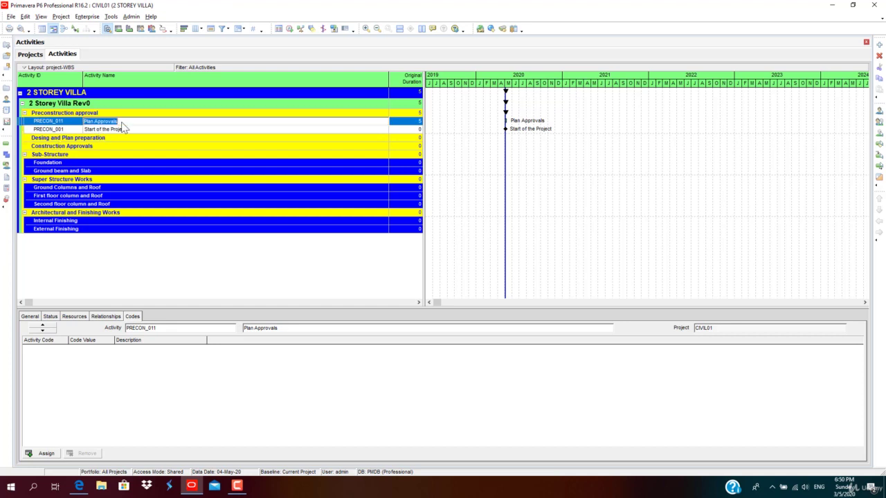
left_click(139, 130)
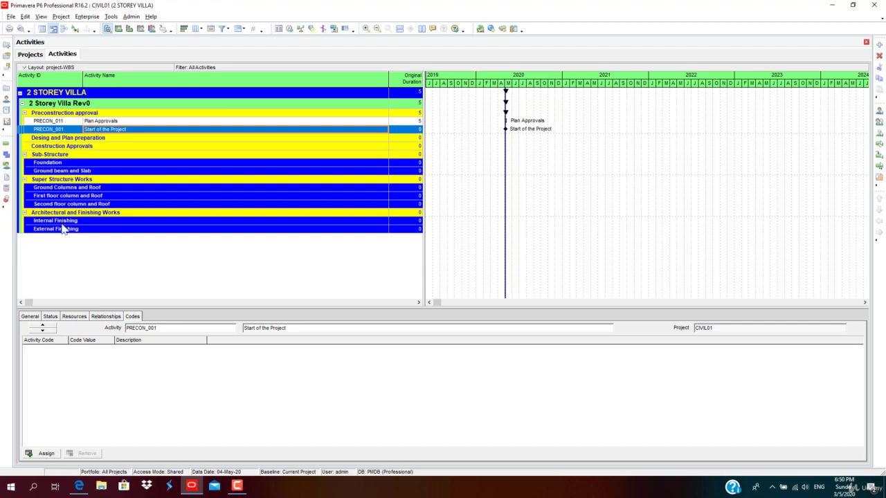
Add a new activity under the Desing and Plan preparation WBS
left_click(101, 138)
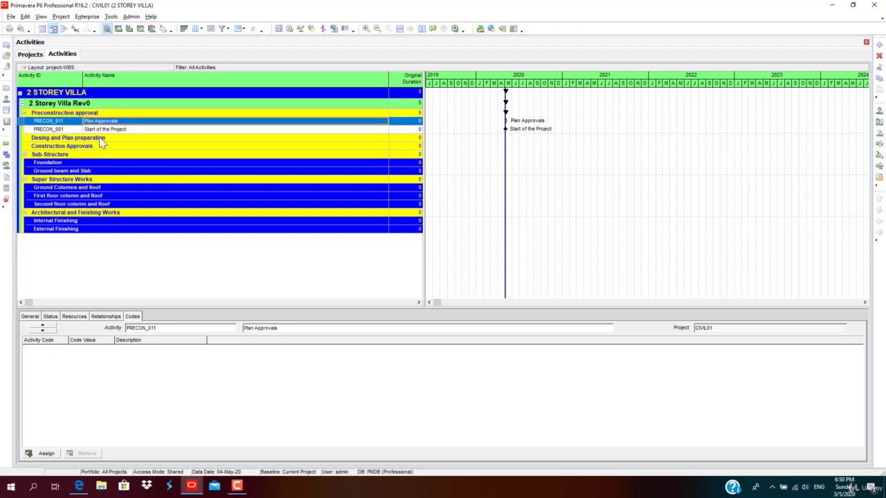
right_click(99, 137)
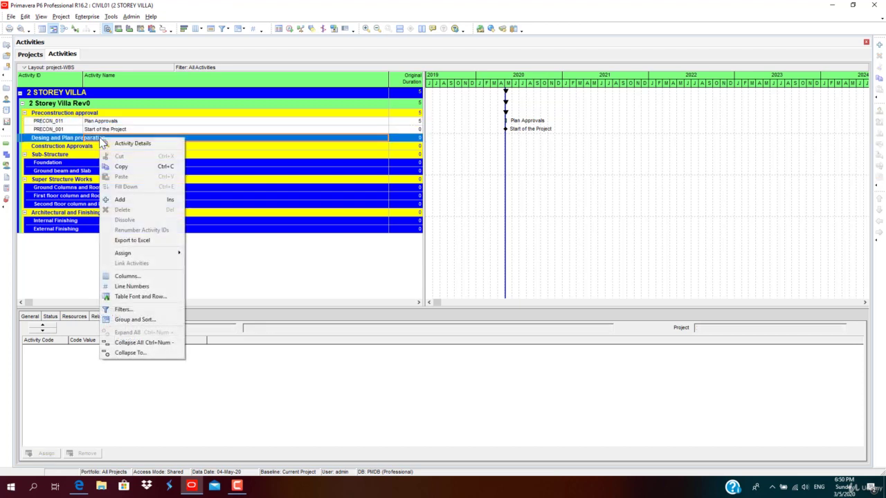
left_click(124, 201)
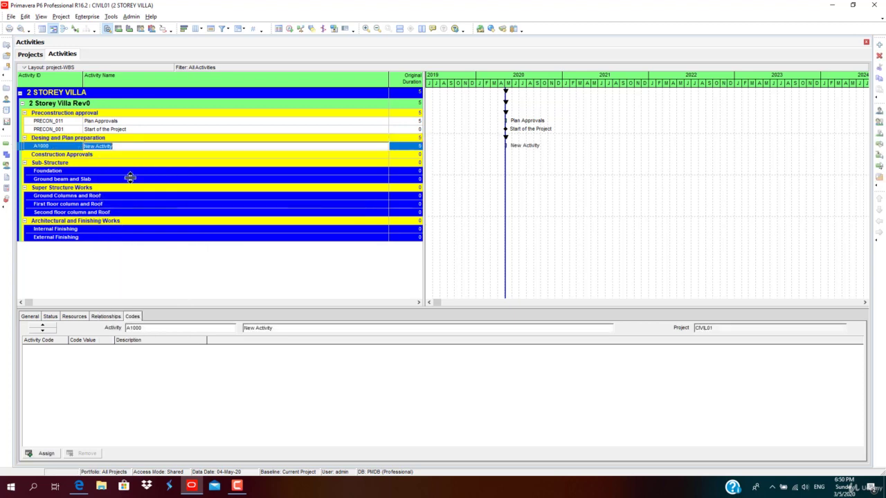
Auto-number the new activity's ID with prefix DESIGN, suffix 1000 and increment 10
left_click(63, 147)
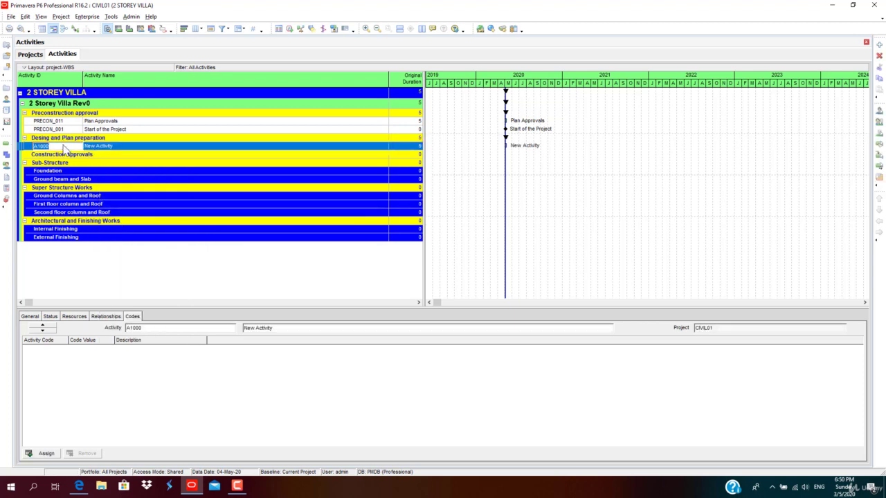
right_click(108, 147)
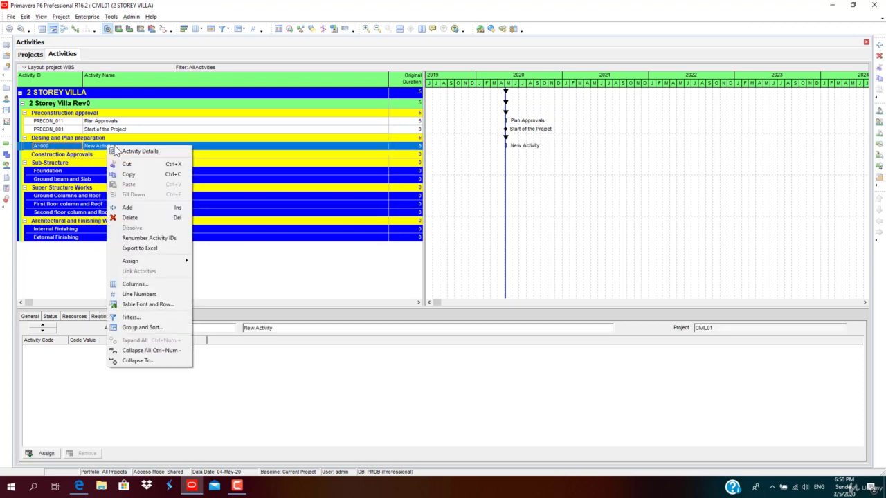
left_click(153, 238)
left_click(333, 219)
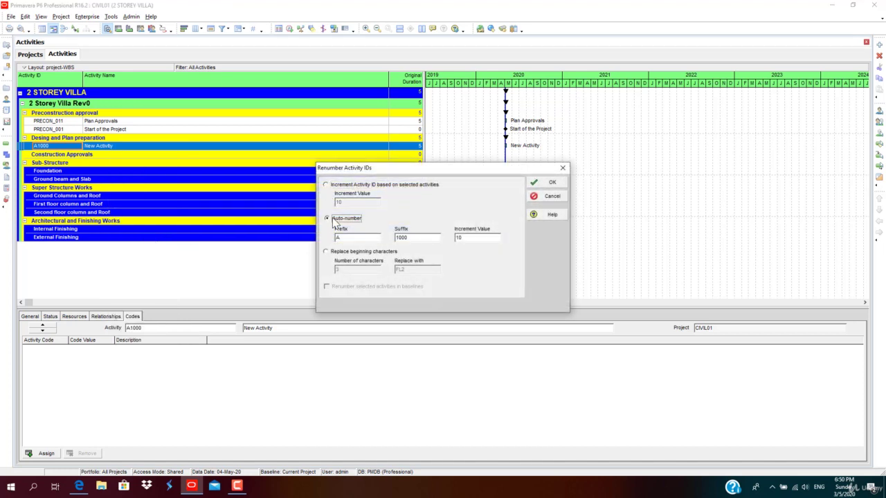
double_click(340, 239)
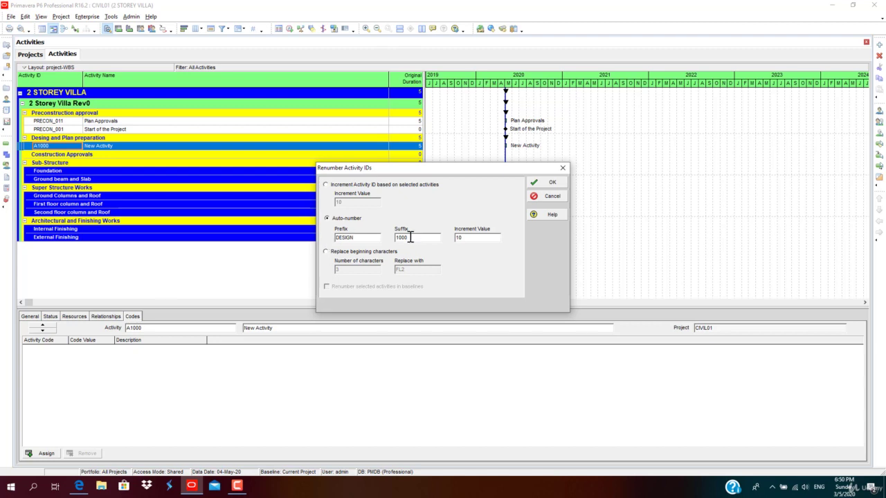
left_click_drag(411, 238, 365, 242)
left_click(481, 237)
left_click(553, 183)
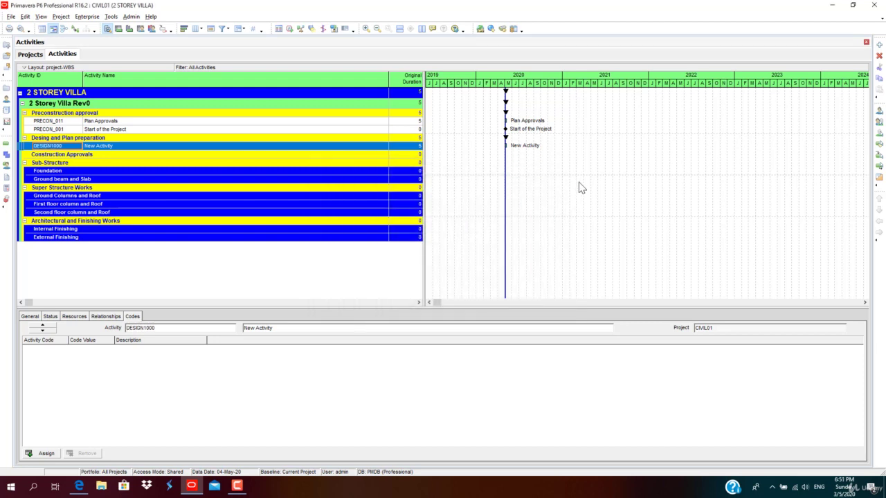
Name activity DESIGN1000 Foundation Design
left_click(119, 147)
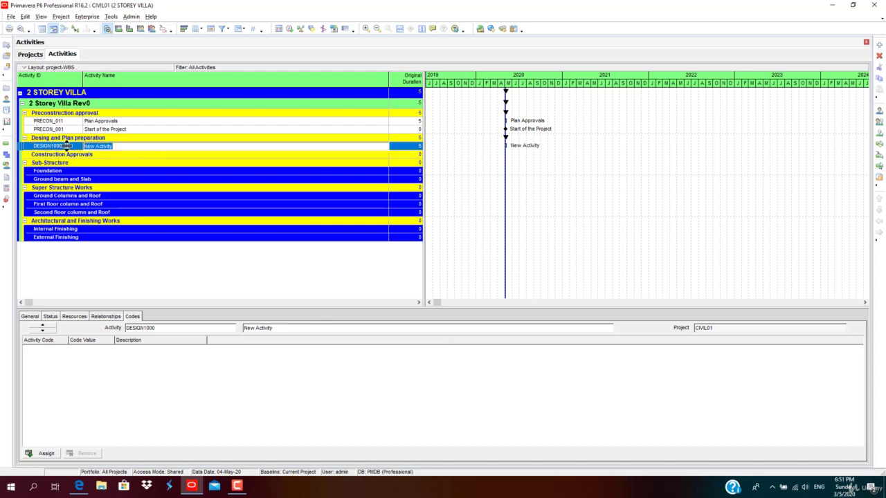
type("FOU")
key("Return")
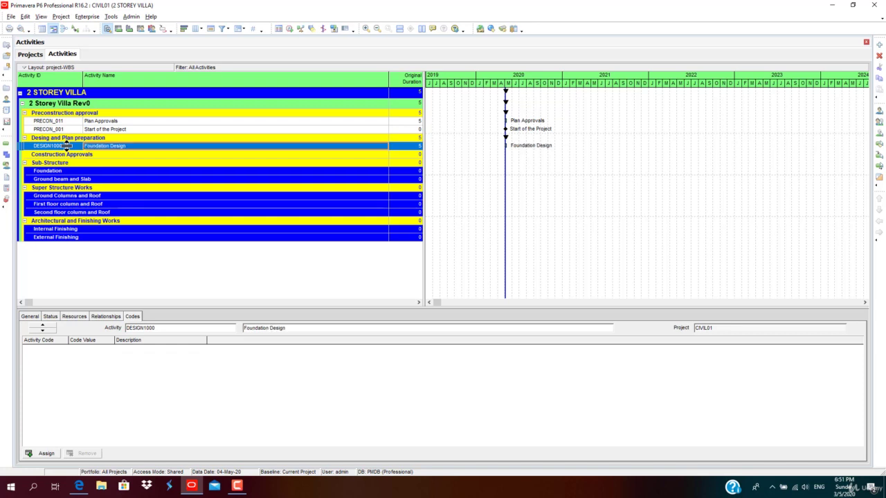
Add activity DESIGN1010 named SUPERSTRUCTURE DESIGN, keeping the Task Dependent activity type and the Fixed Duration & Units duration type
left_click(880, 45)
left_click(374, 295)
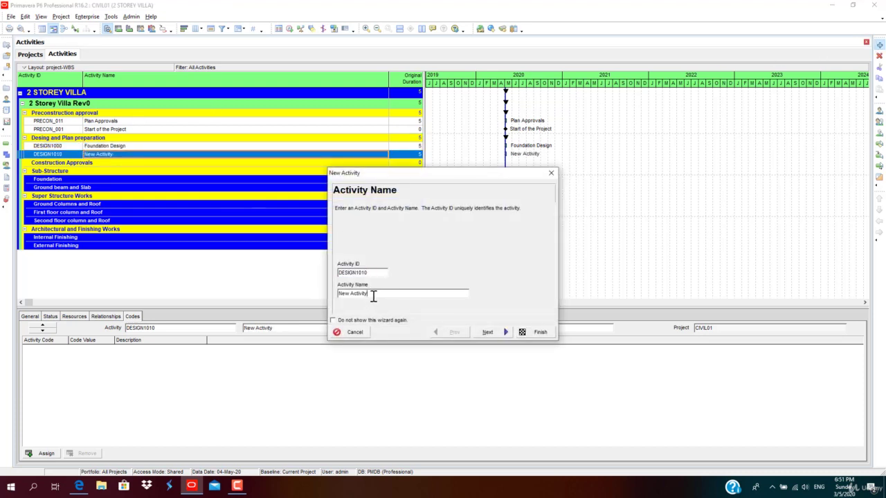
left_click_drag(373, 295, 309, 293)
left_click_drag(374, 295, 274, 296)
key("ctrl+v")
left_click(487, 332)
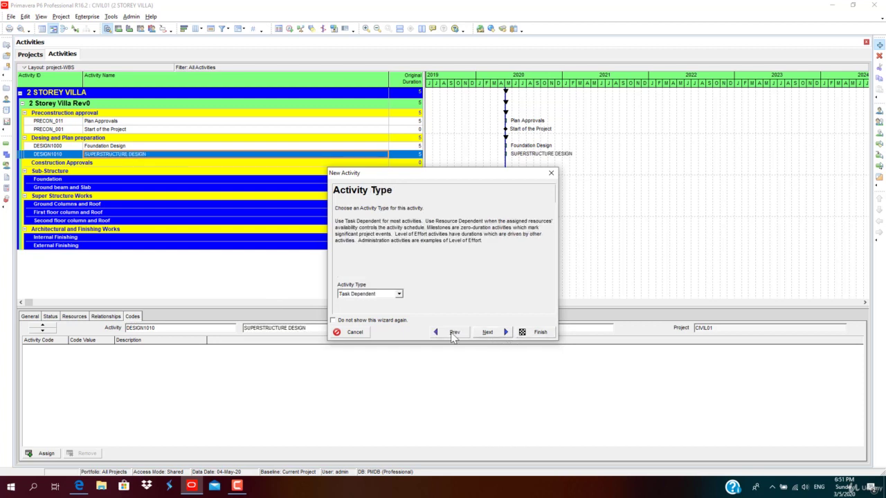
left_click(509, 334)
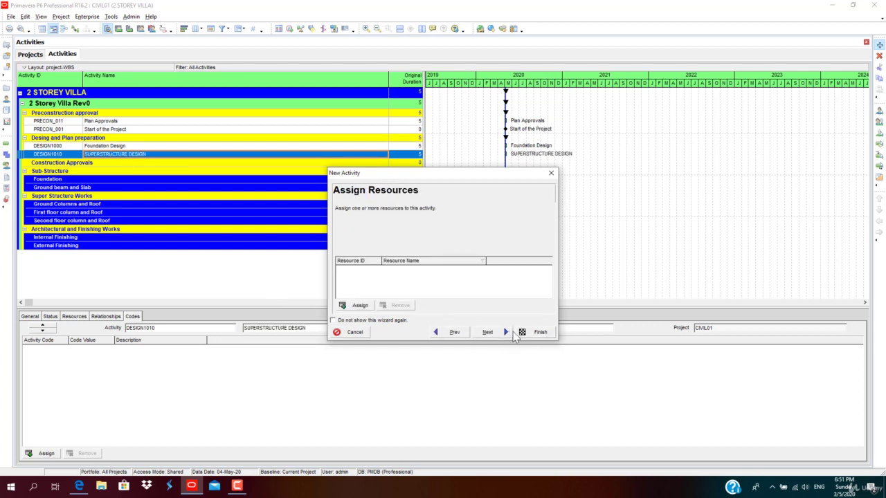
left_click(504, 333)
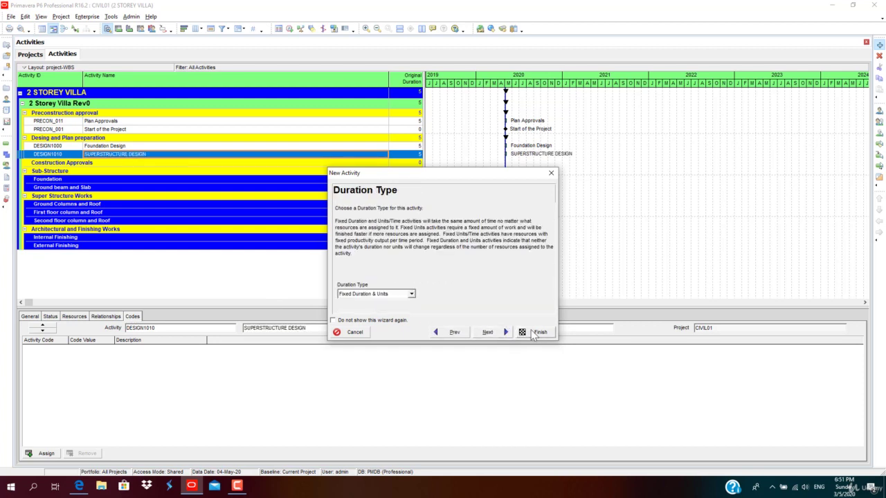
left_click(537, 332)
Add an activity under Construction Approvals with ID APP1000 and the name AUTHORITY SUBMISSION
left_click(83, 162)
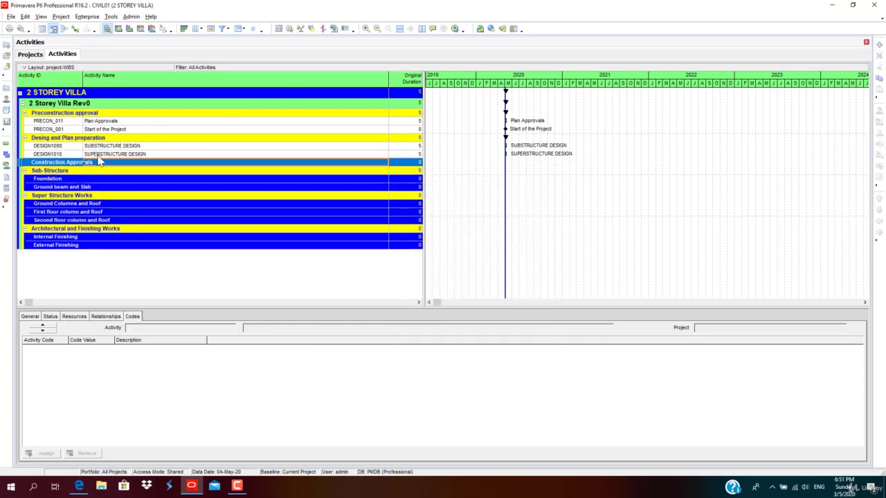
left_click(880, 45)
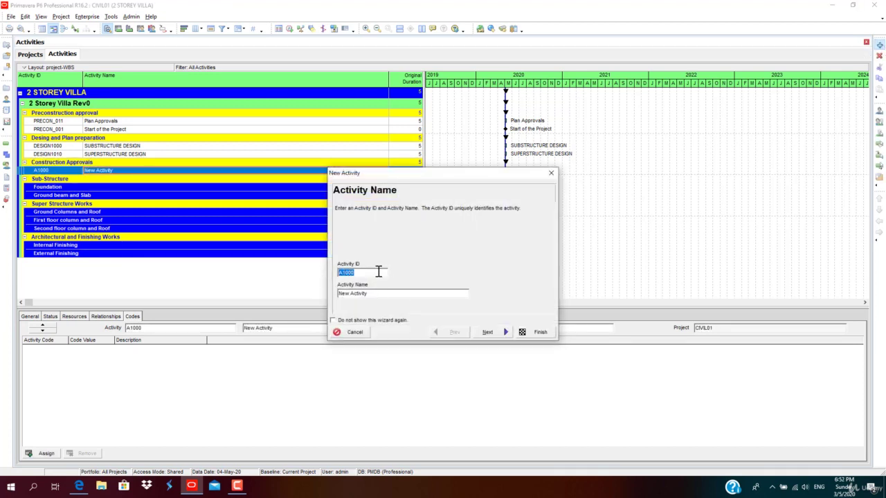
Add another activity under Construction Approvals and name it AUTHORTIY REVIEW AND COMMENTS
right_click(100, 173)
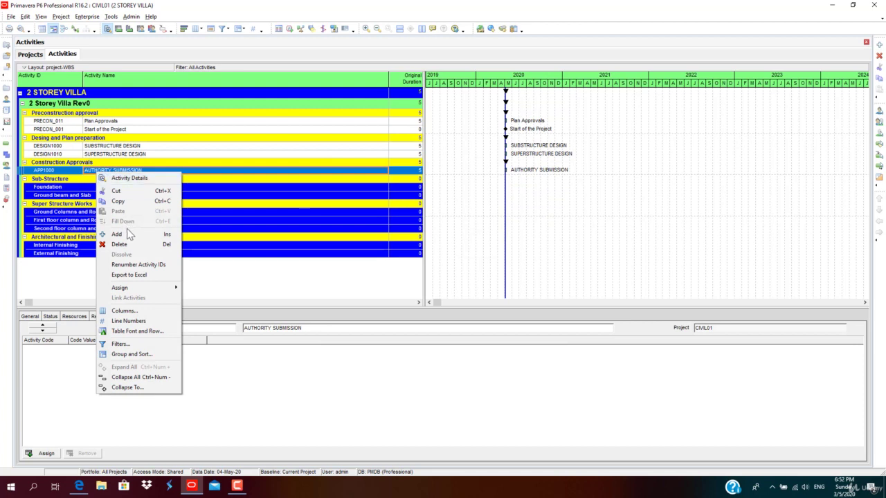
left_click(126, 234)
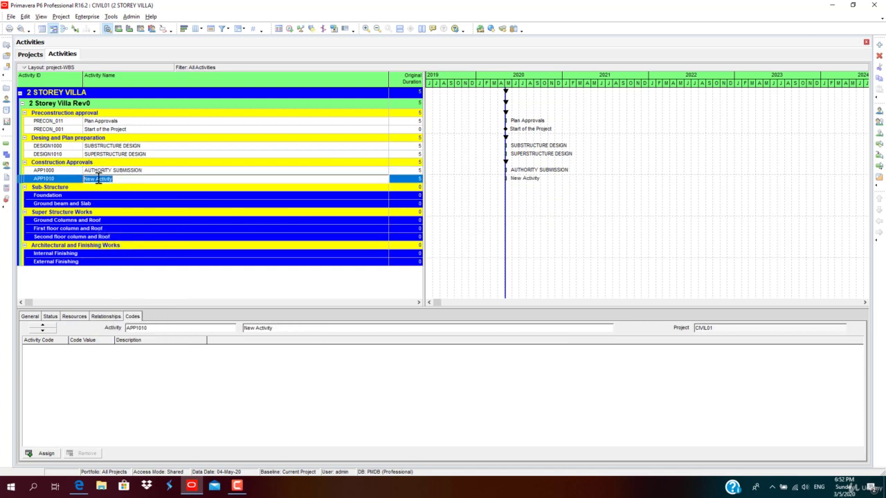
type("A")
type("UTHORTIY REVIEW AND COMMENTS")
key("Return")
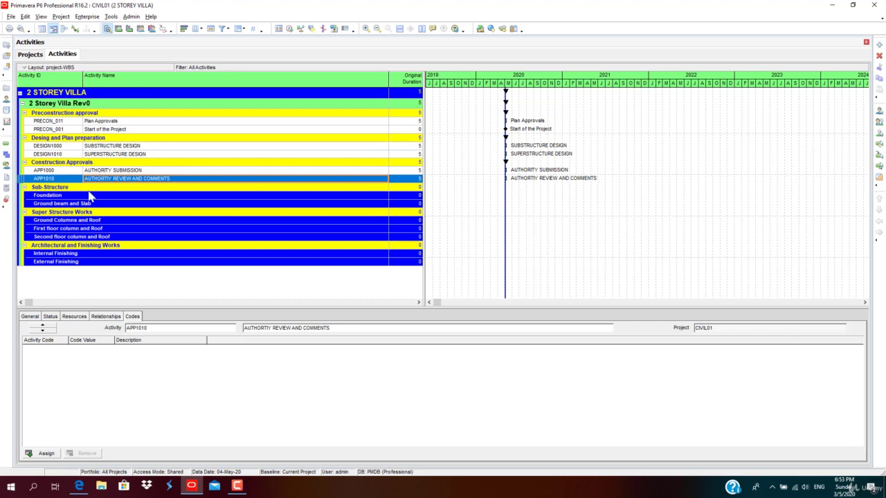
Rename the two Preconstruction approval activities in capitals as START OF THE PROJECT and PLAN APPROVALS
right_click(87, 190)
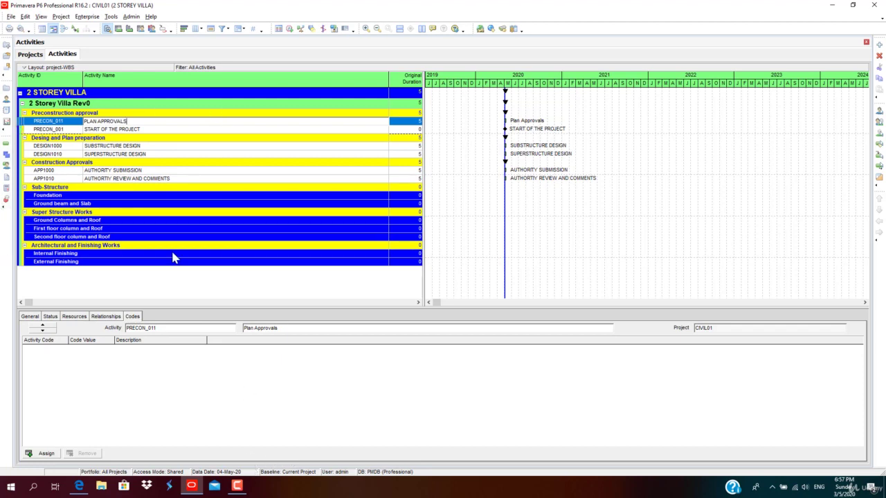
left_click(106, 198)
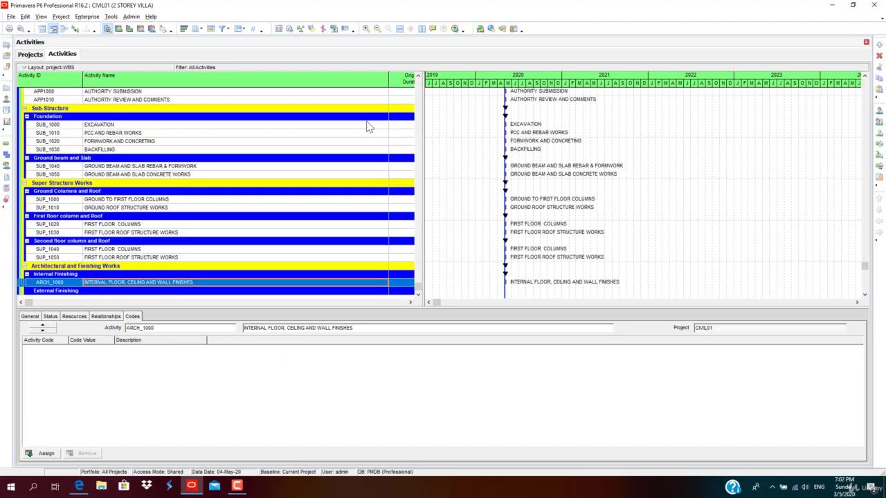
scroll(222, 230, "up", 2)
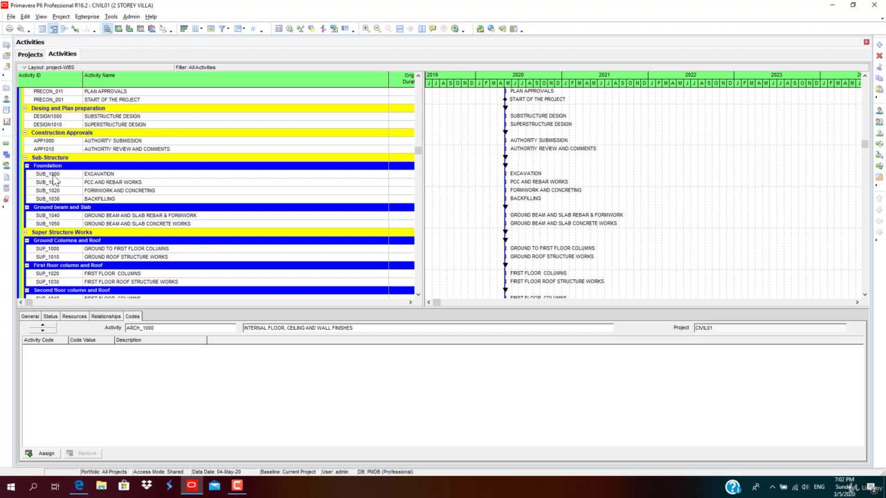
Copy the INTERNAL FLOOR, CEILING AND WALL FINISHES activity, ARCH_1000, under Internal Finishing
scroll(67, 198, "down", 2)
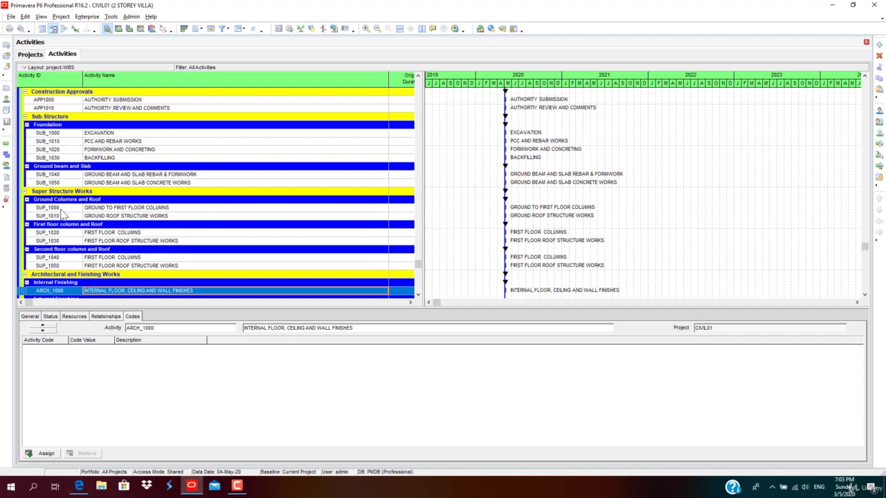
scroll(107, 216, "down", 1)
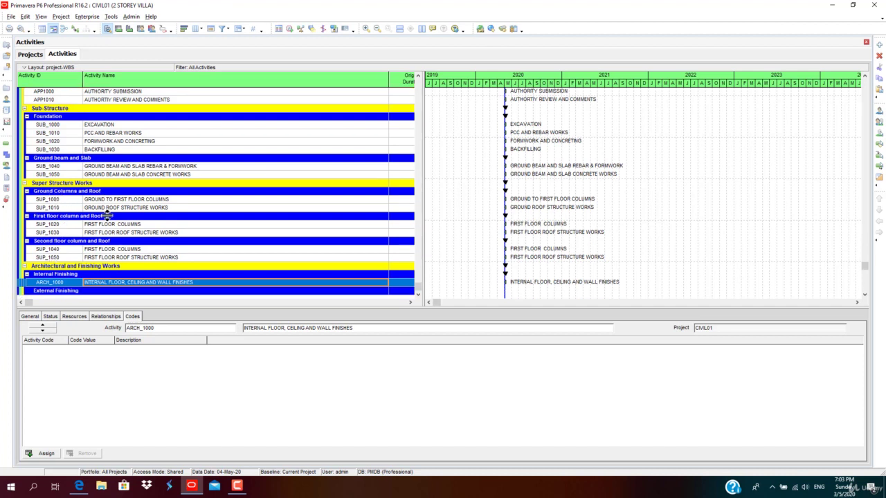
left_click(68, 275)
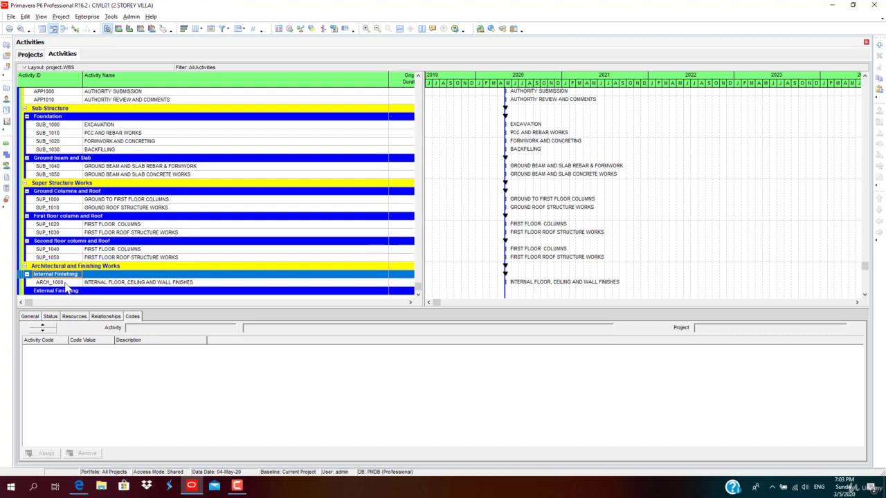
left_click(67, 283)
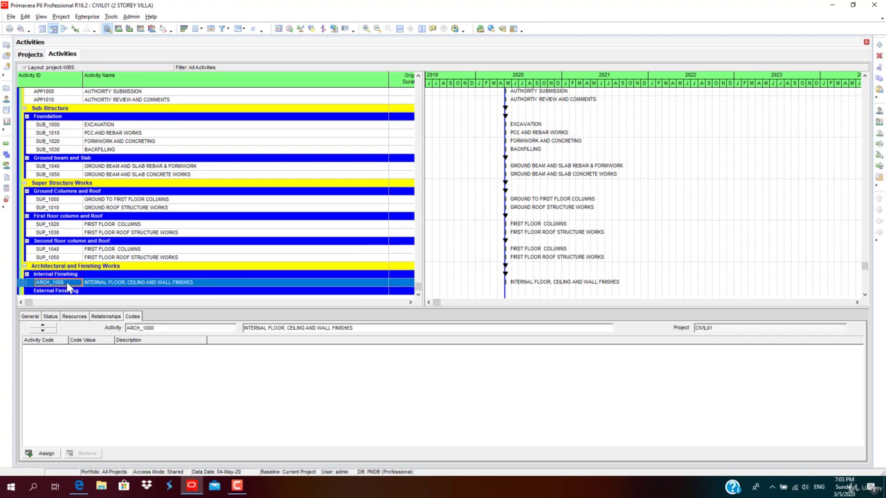
right_click(72, 286)
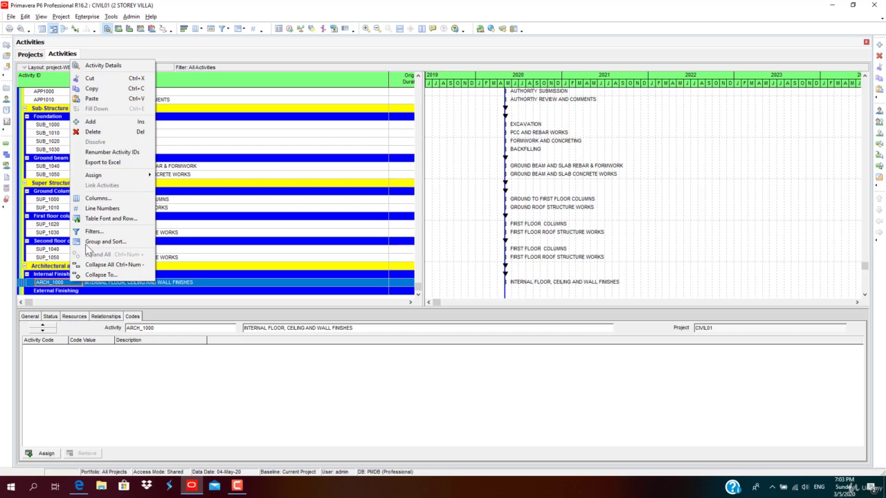
left_click(97, 89)
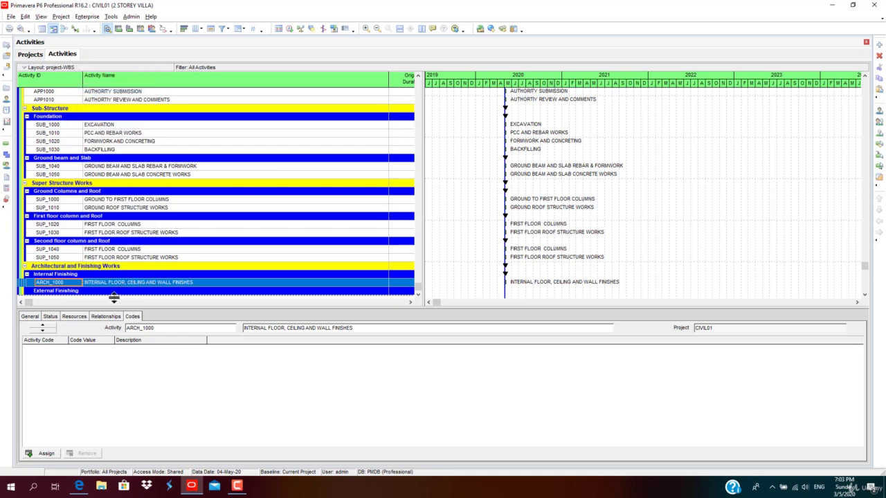
Paste the copied activity under External Finishing with all copy options included, incrementing the activity ID by 10 from the selected activity
left_click(110, 293)
right_click(113, 283)
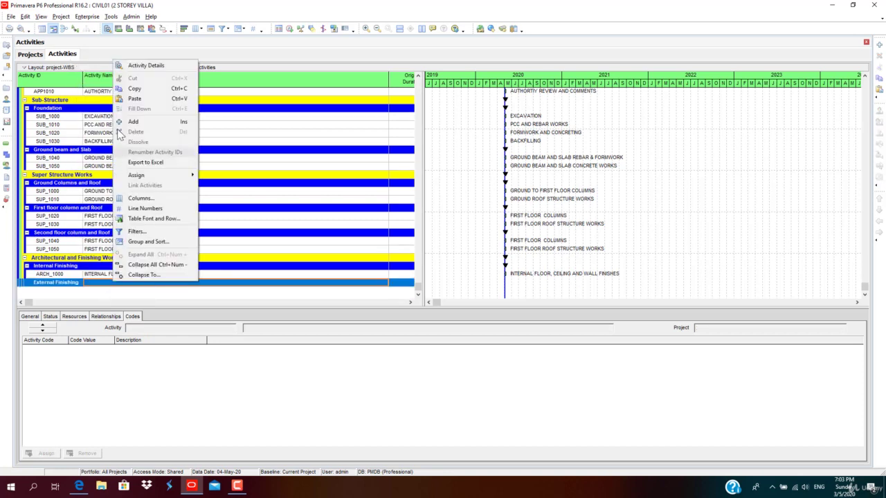
left_click(134, 99)
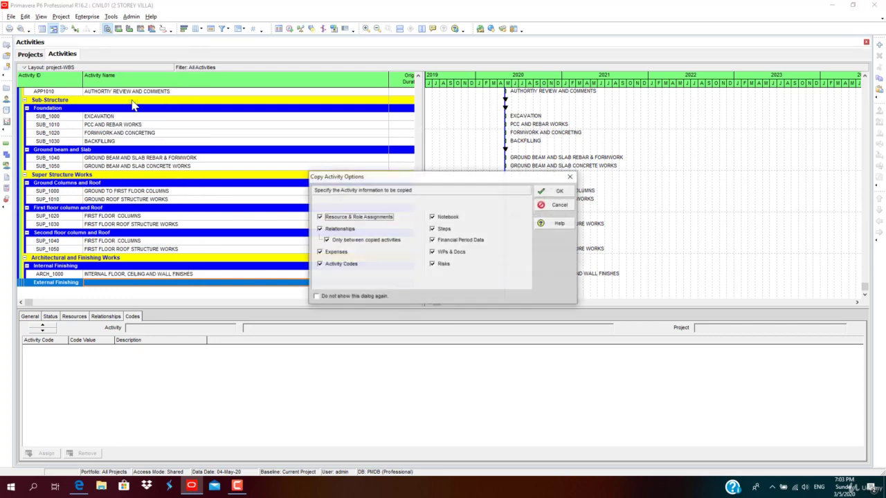
left_click(562, 191)
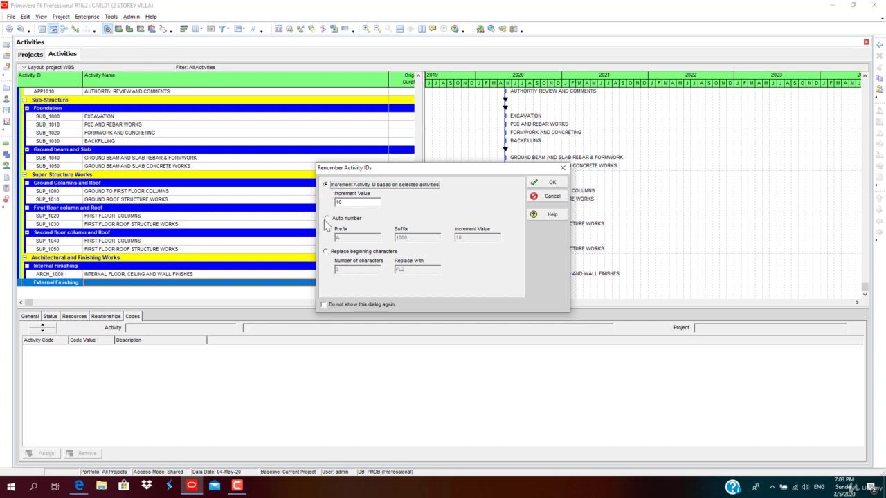
left_click(326, 219)
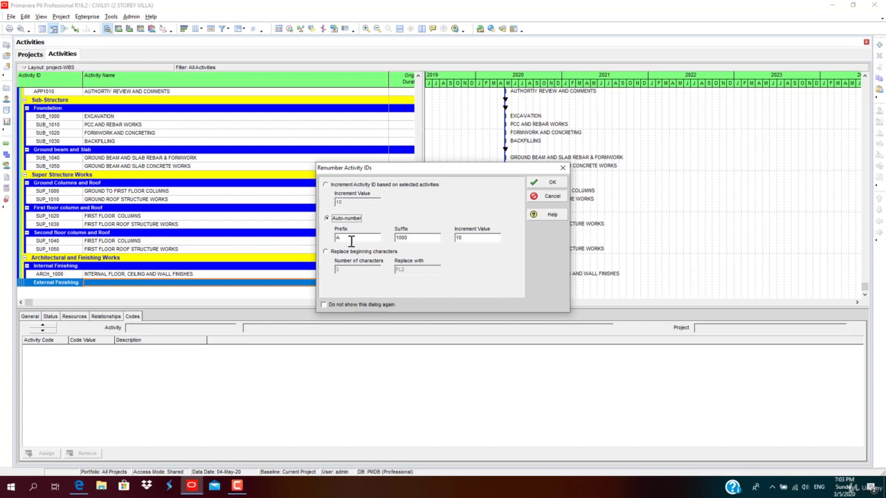
left_click(326, 185)
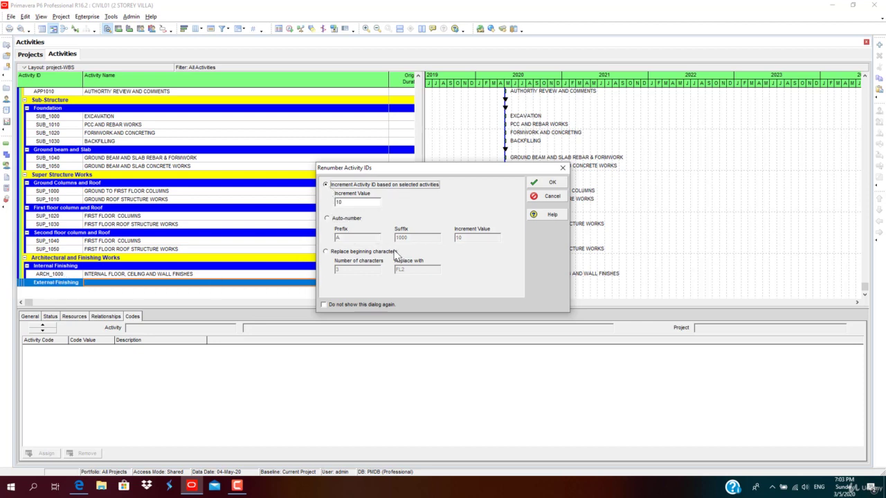
left_click(546, 183)
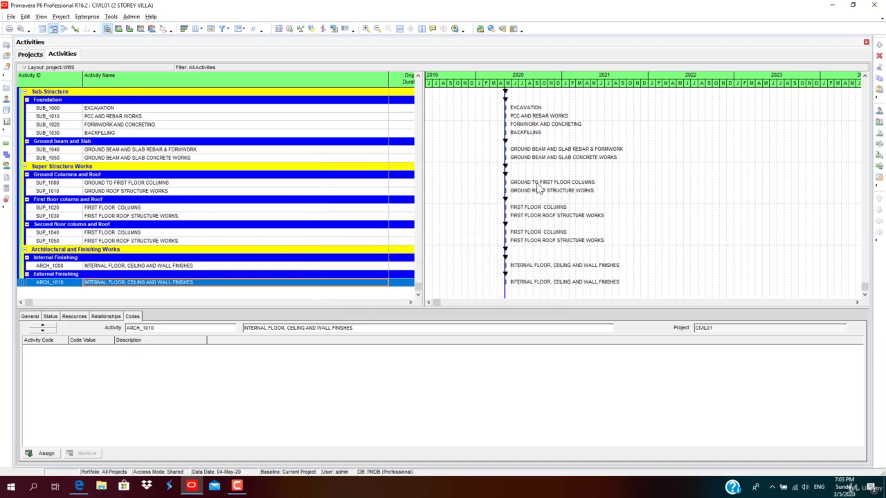
Rename activity ARCH_1010 under External Finishing as EXTERNAL FINISHES
left_click(92, 284)
left_click_drag(87, 284, 178, 281)
key("Delete")
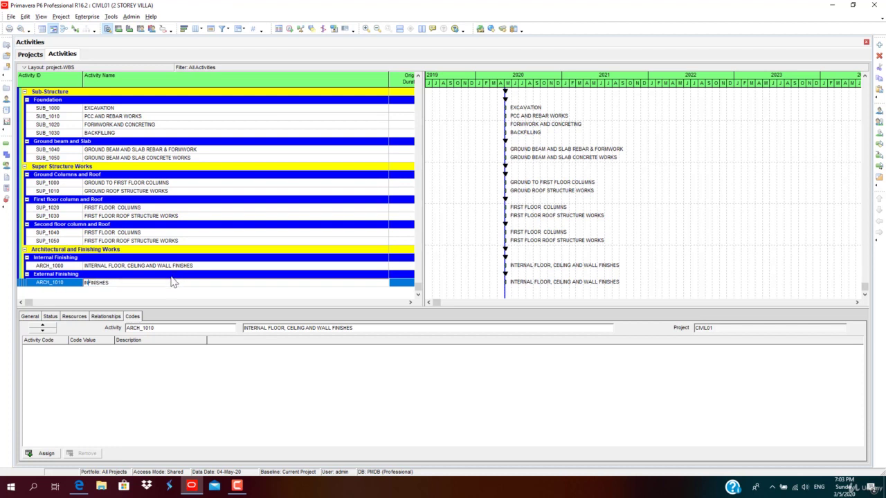
type("EXTERNAL F")
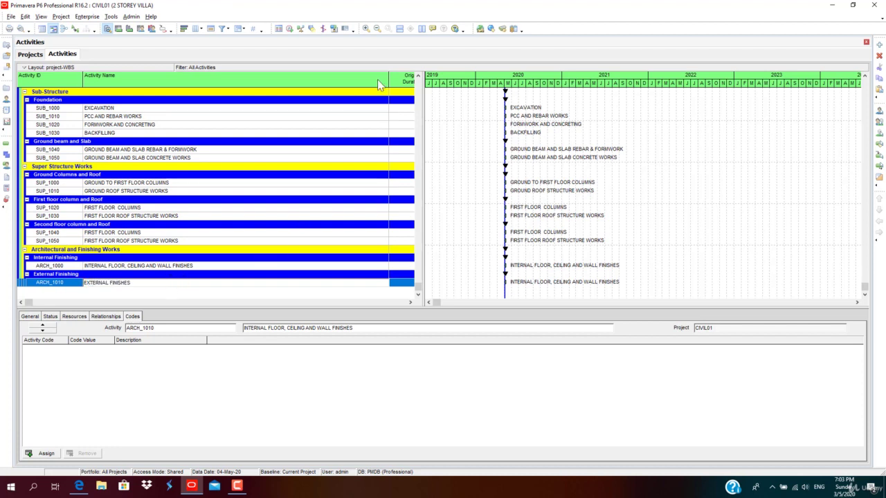
Narrow the Activity Name column and the activity table to give the Gantt chart more width, keeping Original Duration, Start and Finish in view
left_click_drag(392, 81, 288, 81)
scroll(198, 233, "up", 4)
scroll(138, 239, "up", 1)
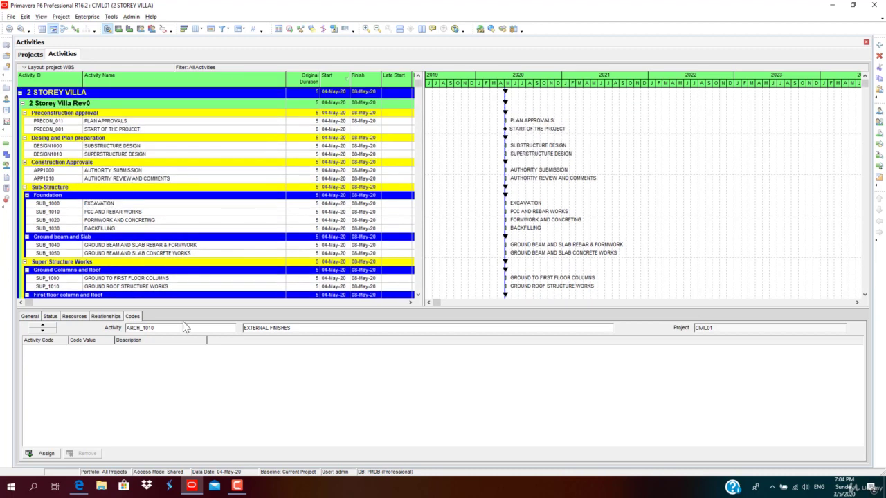
left_click_drag(229, 310, 228, 398)
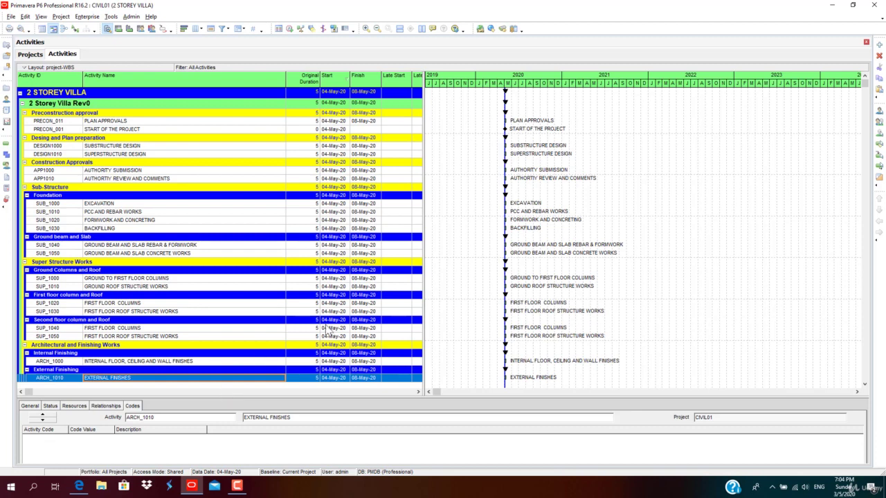
left_click_drag(423, 274, 295, 284)
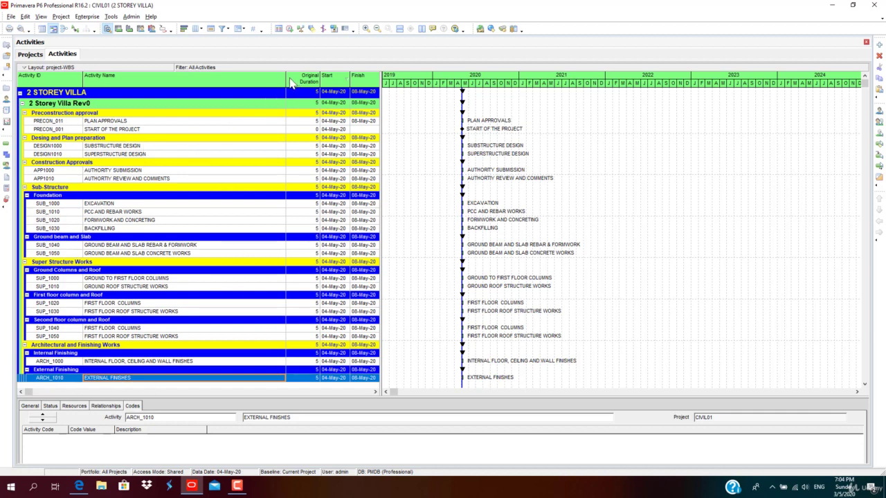
left_click_drag(291, 81, 245, 76)
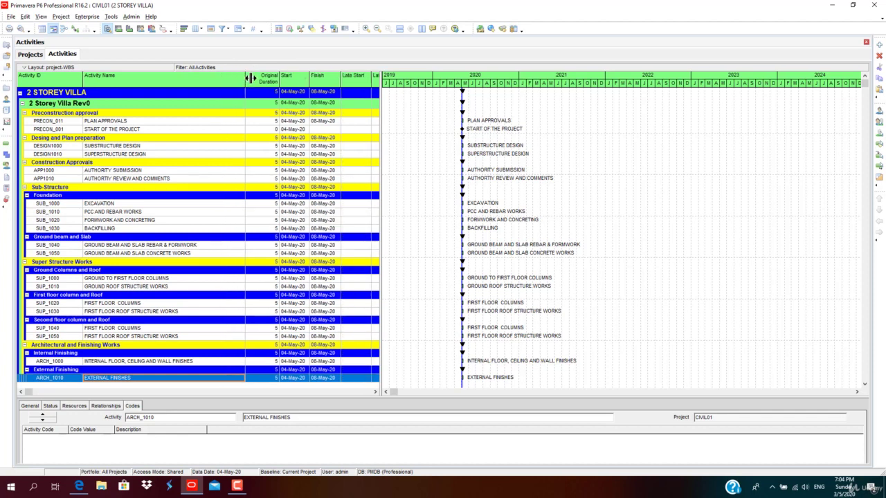
left_click_drag(380, 97, 348, 92)
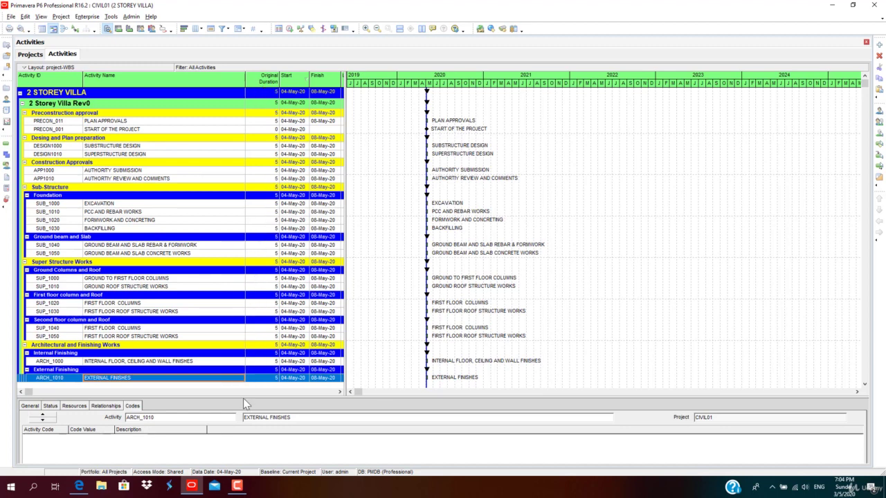
left_click_drag(250, 400, 276, 118)
left_click(273, 122)
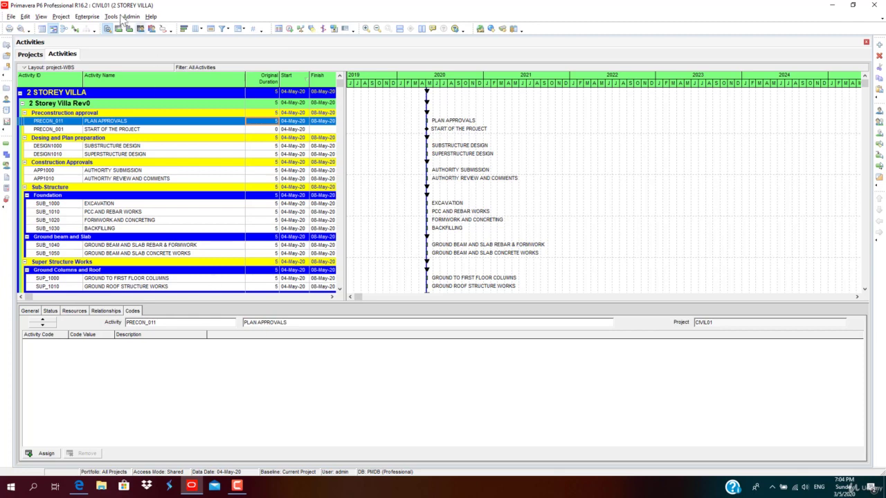
Look at the activity usage spreadsheet and the activity usage profile, and return to the activity details
left_click(119, 29)
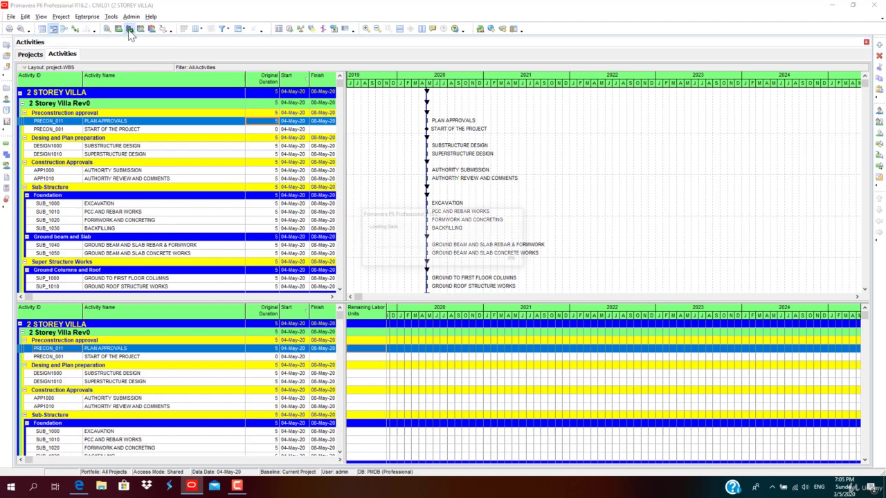
left_click(129, 30)
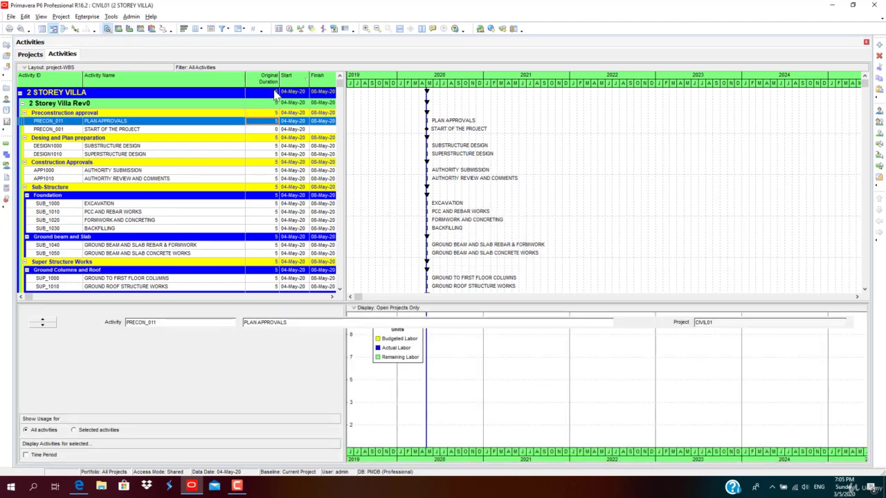
left_click(108, 29)
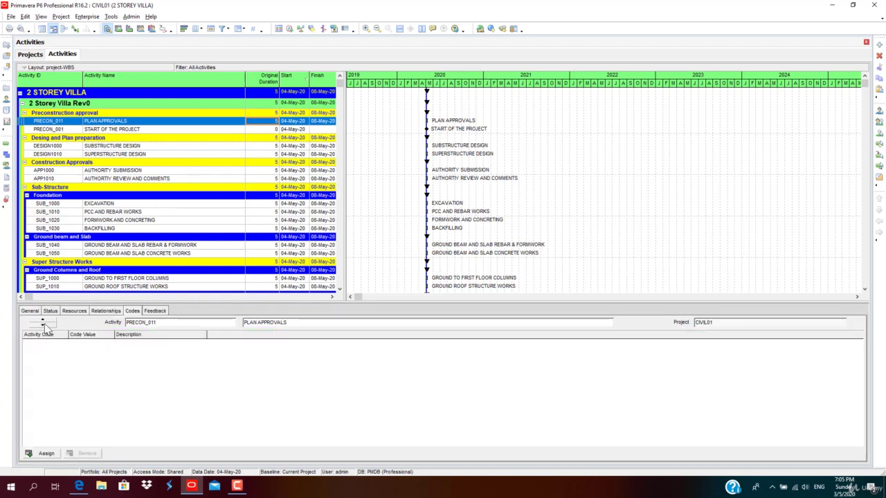
Set the original duration of PLAN APPROVALS to 30 and check its original and remaining durations in the status details
left_click(50, 310)
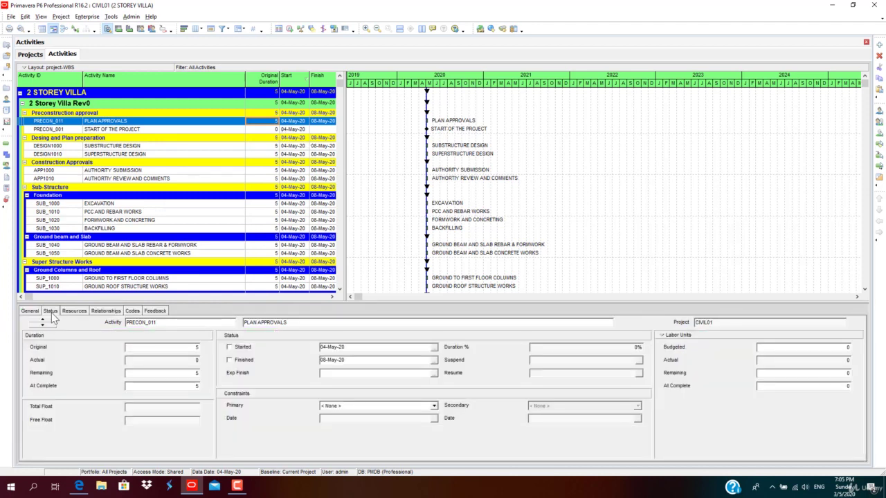
left_click(259, 121)
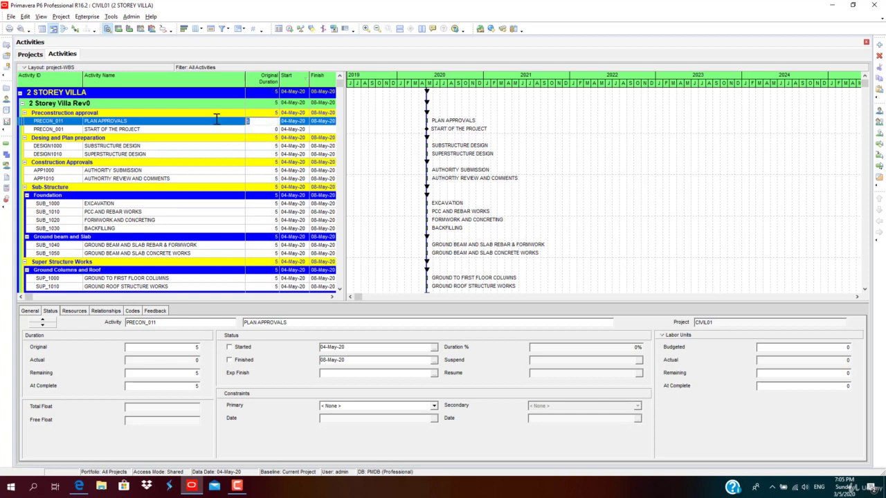
type("30")
key("Return")
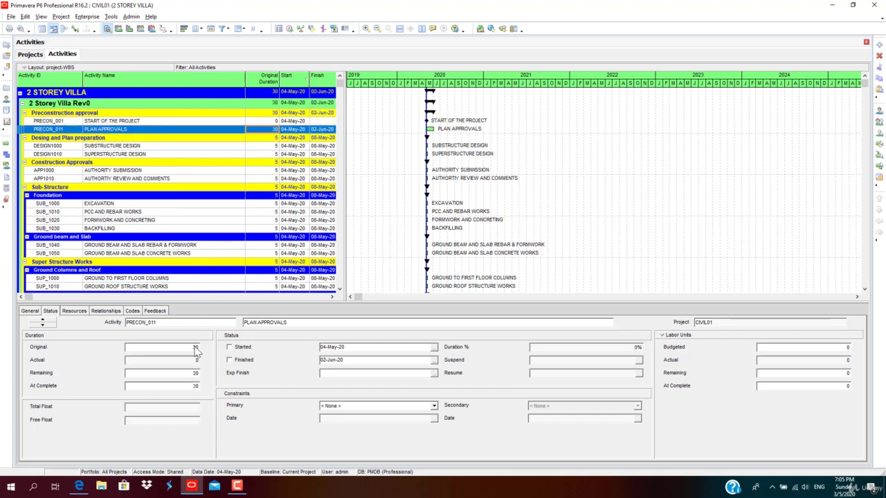
left_click(192, 373)
left_click(198, 348)
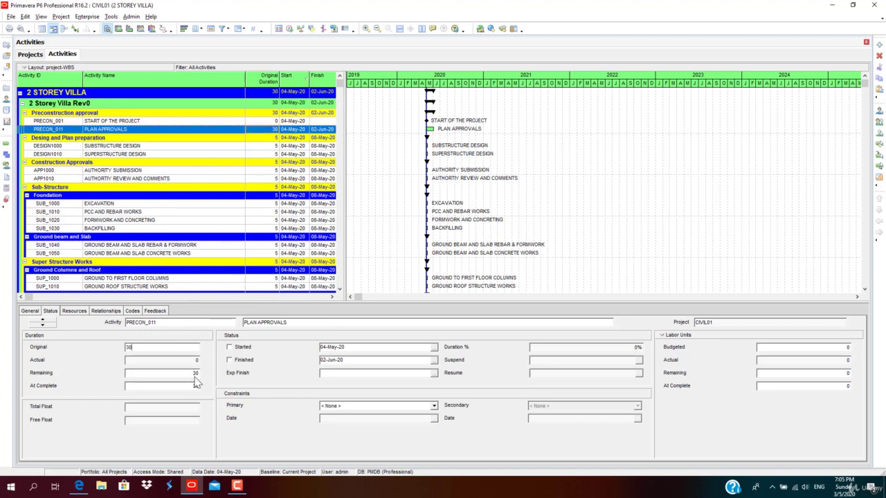
double_click(198, 374)
Set the original durations of SUBSTRUCTURE DESIGN and SUPERSTRUCTURE DESIGN to 15 each
left_click(253, 146)
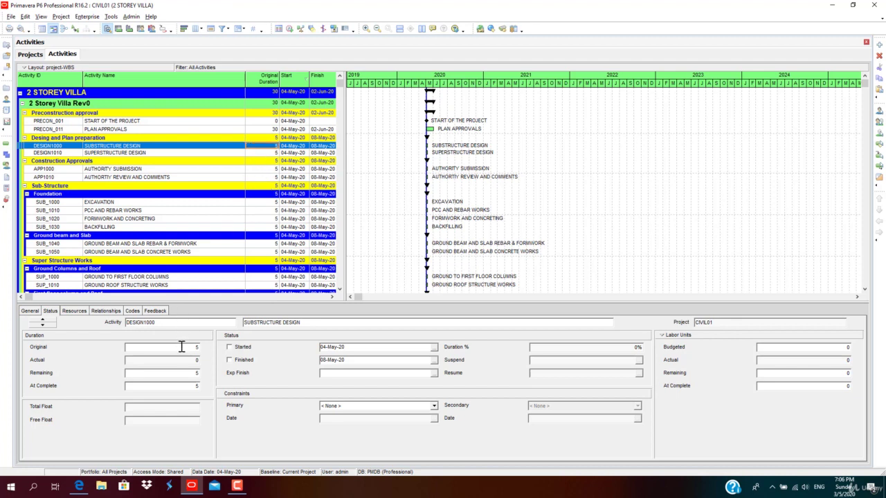
left_click(130, 347)
left_click(268, 153)
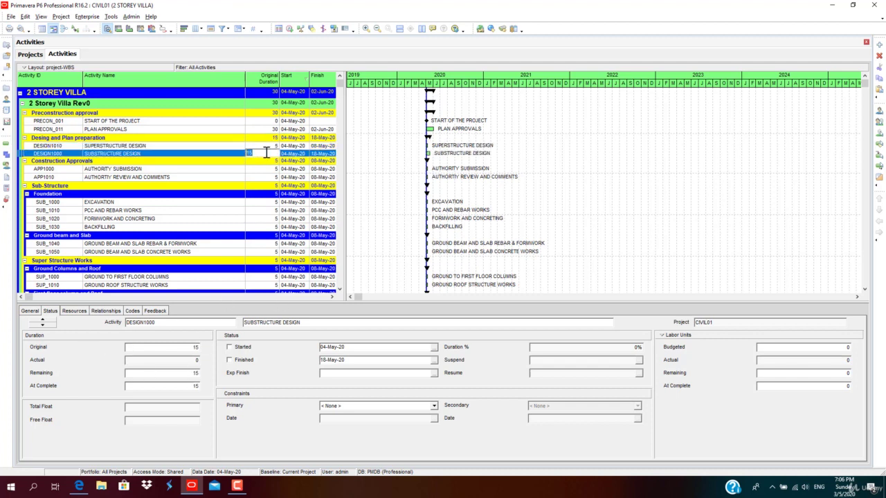
left_click(268, 146)
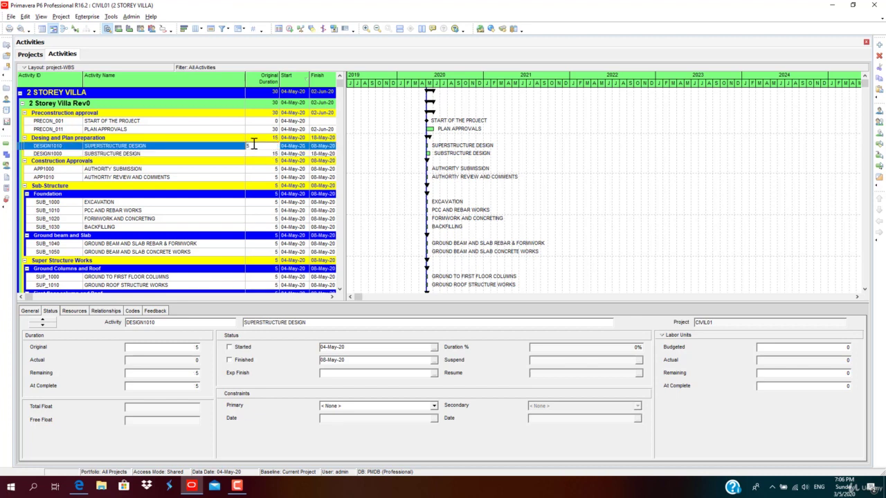
type("15")
key("Return")
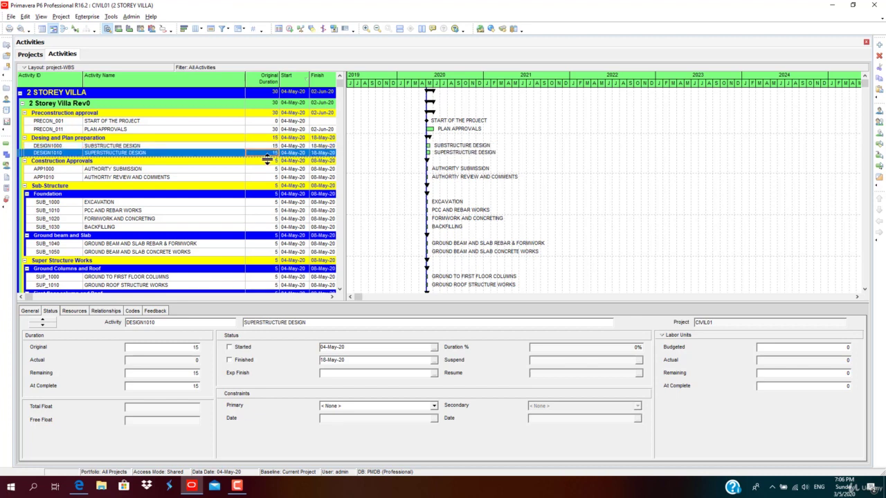
left_click(270, 146)
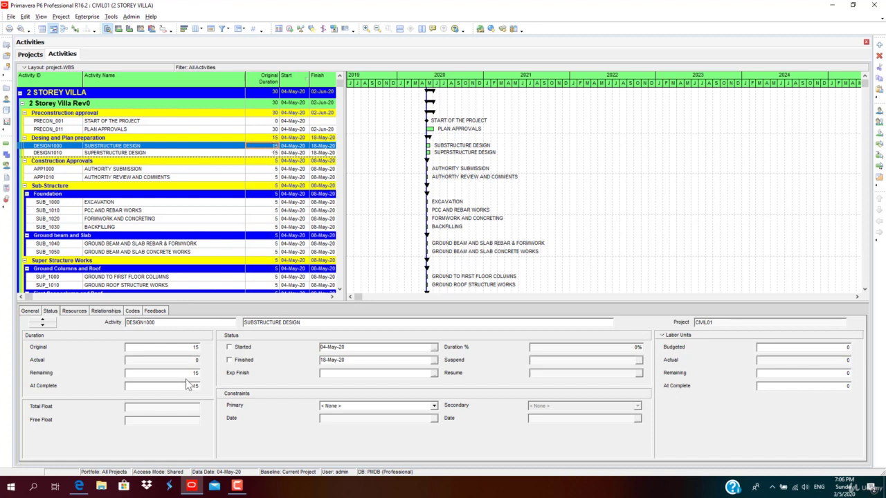
left_click(194, 352)
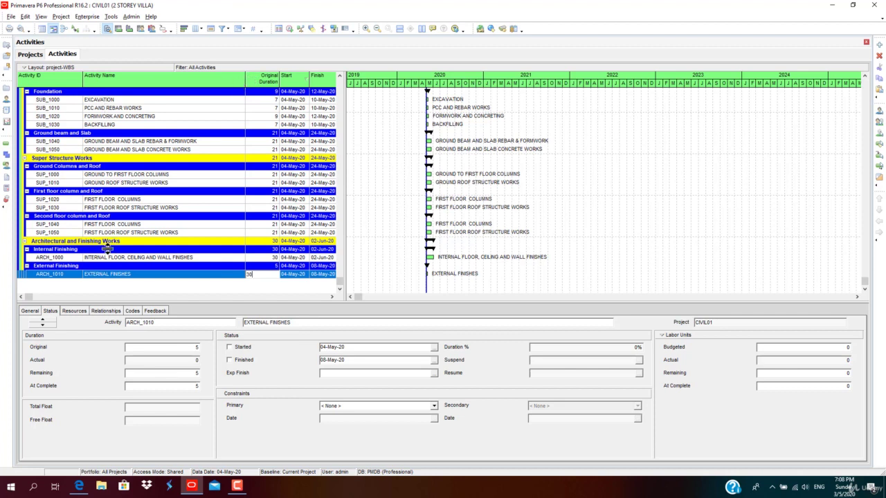
Widen the activity table to bring the Late Start column into view beside the Finish dates
left_click(348, 210)
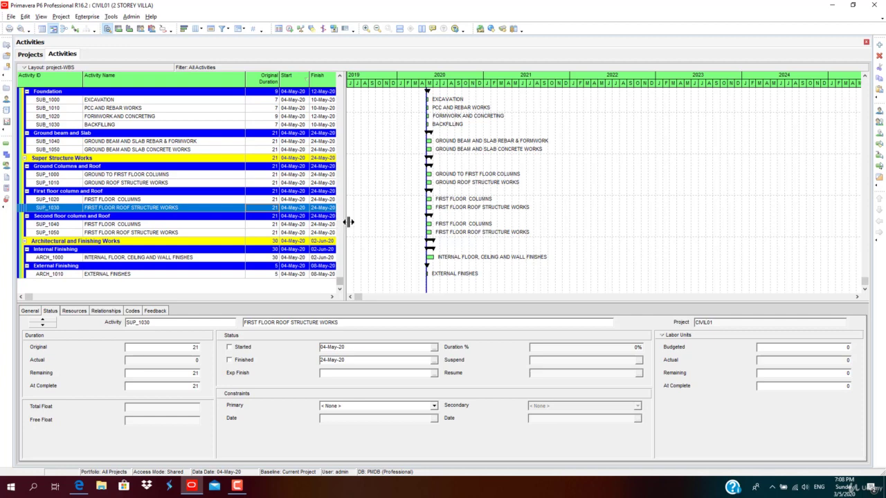
left_click_drag(348, 222, 377, 222)
scroll(371, 221, "up", 4)
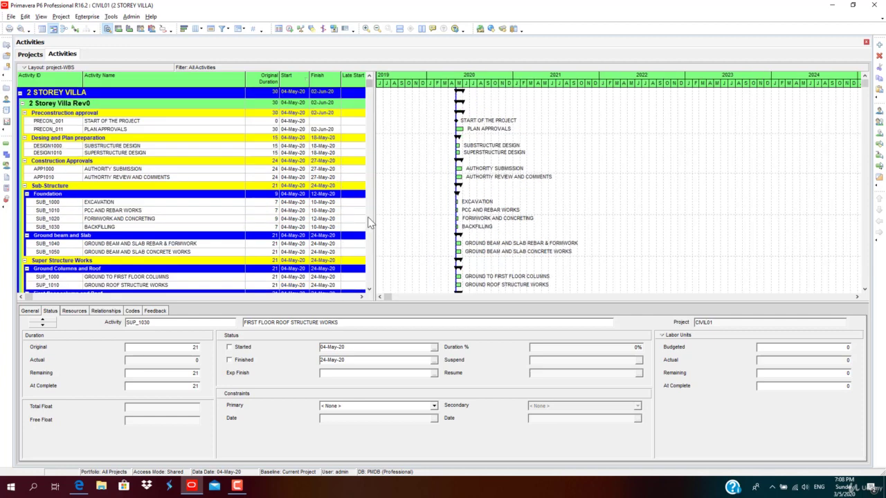
Link START OF THE PROJECT to PLAN APPROVALS in the Gantt chart and remove that relationship in the activity's relationship details
left_click_drag(375, 105, 338, 104)
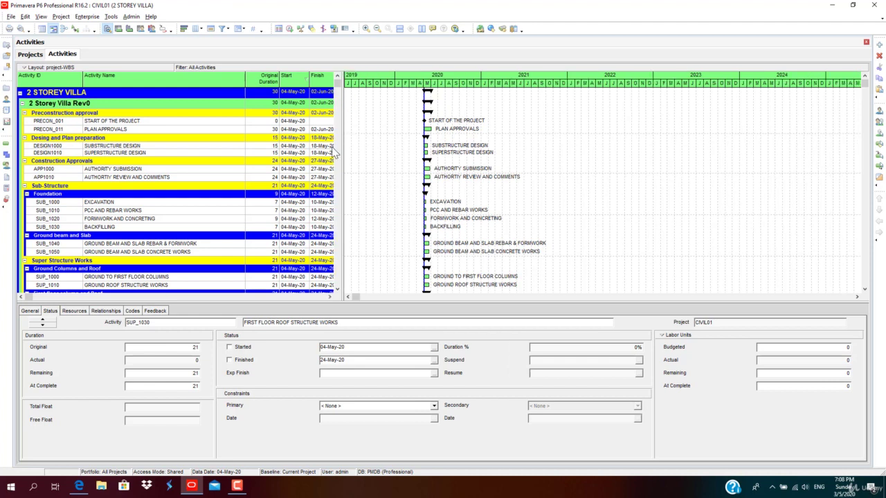
left_click(299, 122)
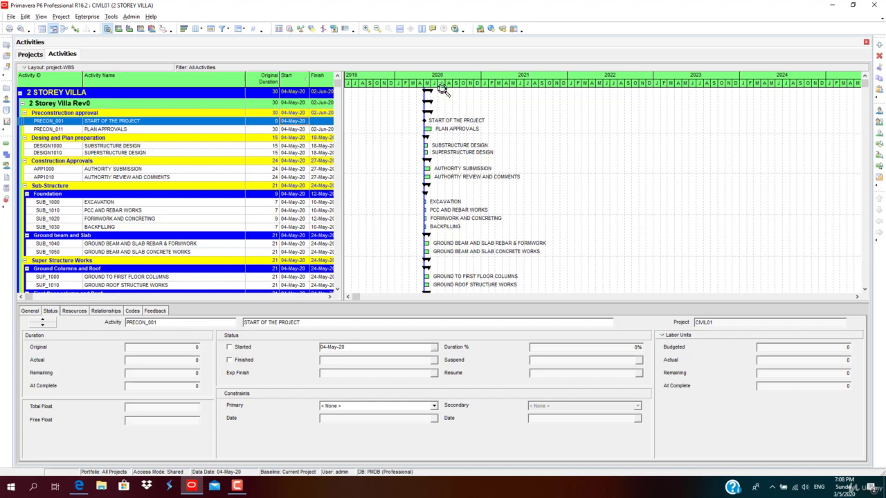
left_click_drag(442, 88, 371, 297)
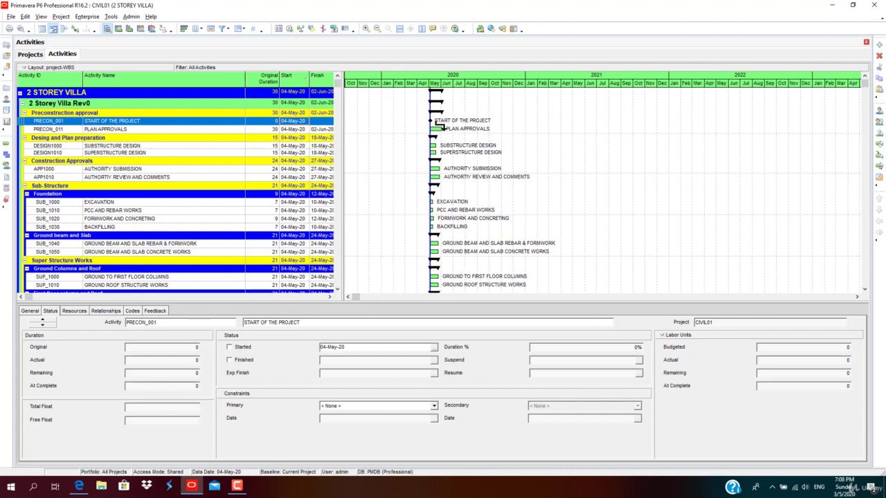
mouse_move(438, 136)
left_click(117, 312)
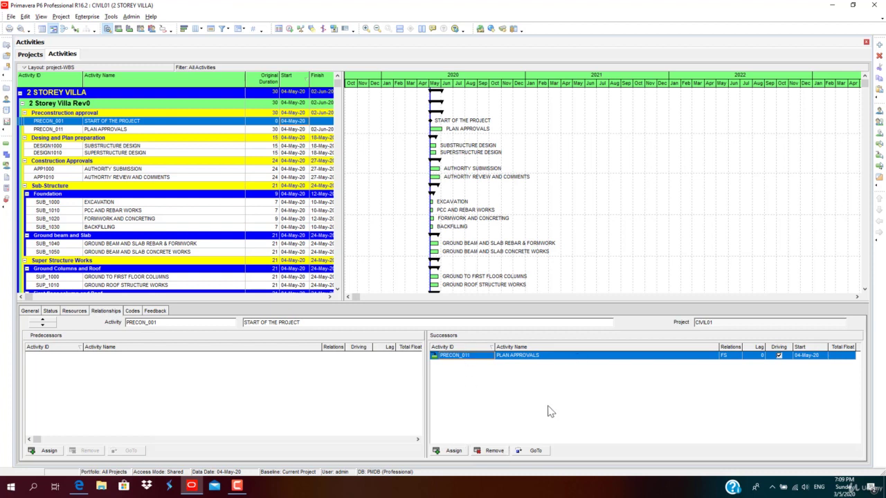
left_click(493, 451)
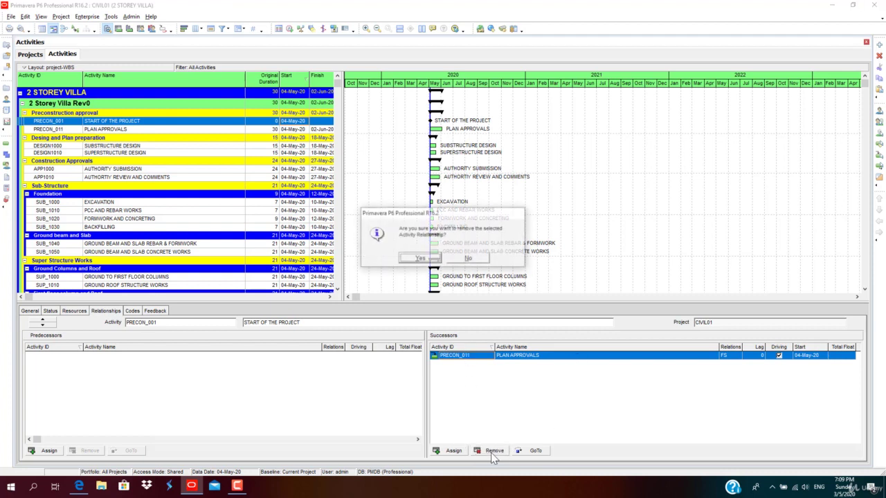
left_click(419, 258)
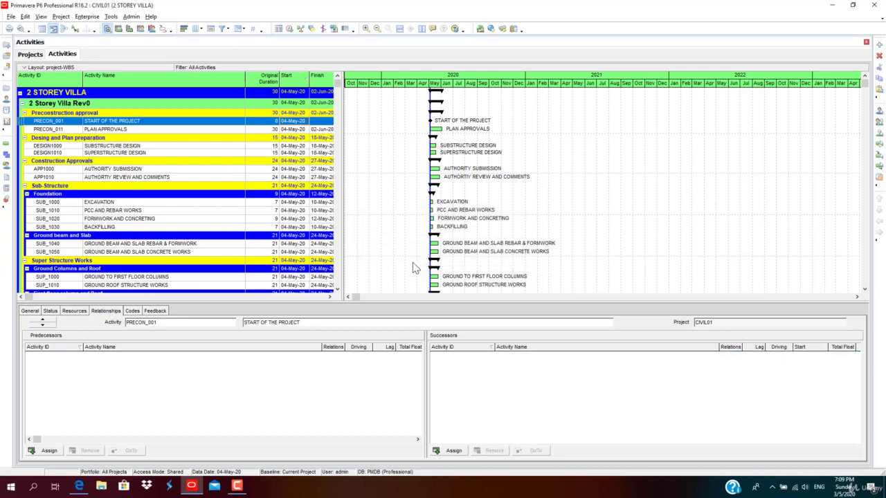
Assign PLAN APPROVALS as a finish-to-start (FS) successor of START OF THE PROJECT from the enlarged successor list
left_click(464, 454)
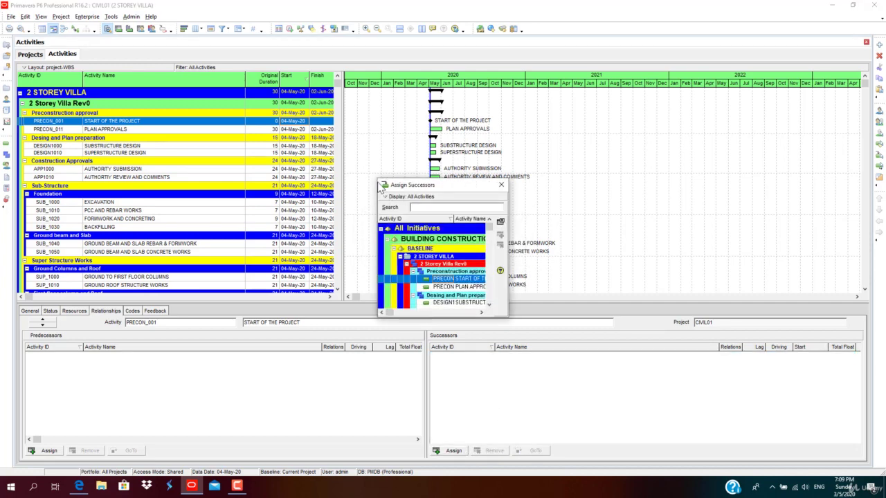
left_click_drag(379, 185, 230, 60)
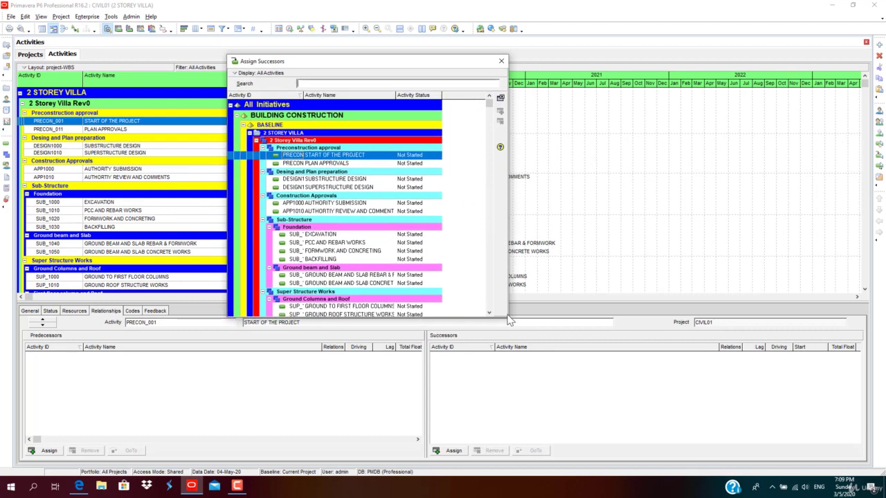
left_click_drag(507, 320, 465, 348)
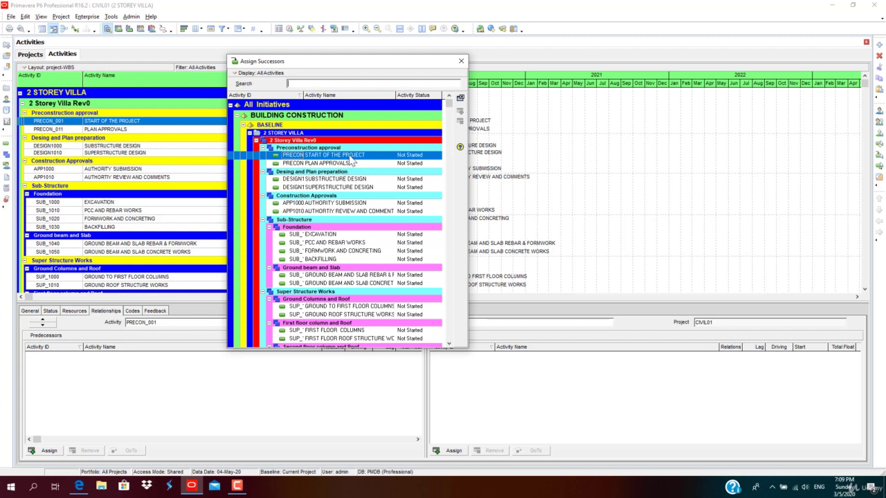
left_click(342, 164)
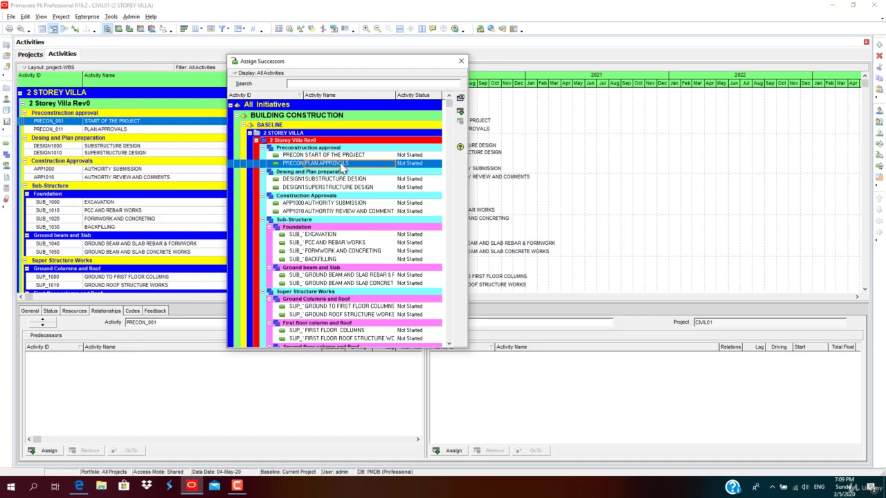
double_click(343, 164)
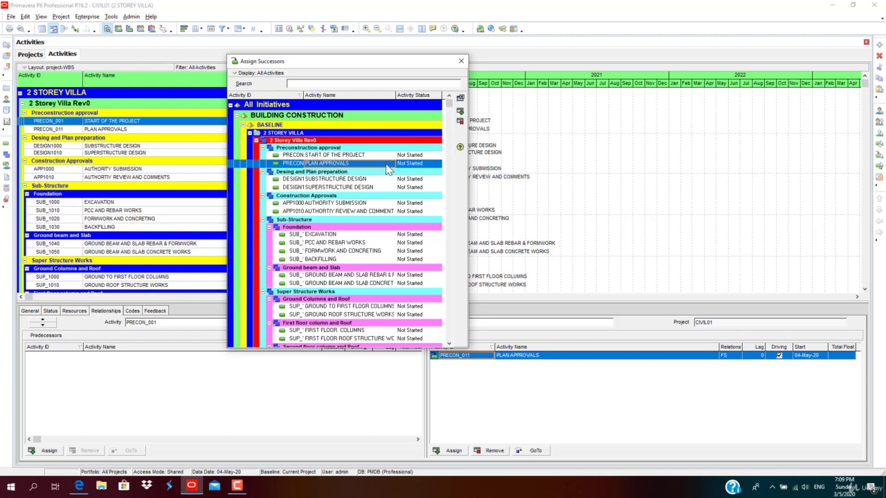
Assign PLAN APPROVALS two more times to START OF THE PROJECT as SS and SF successors, and remove both extra relationships
left_click(460, 113)
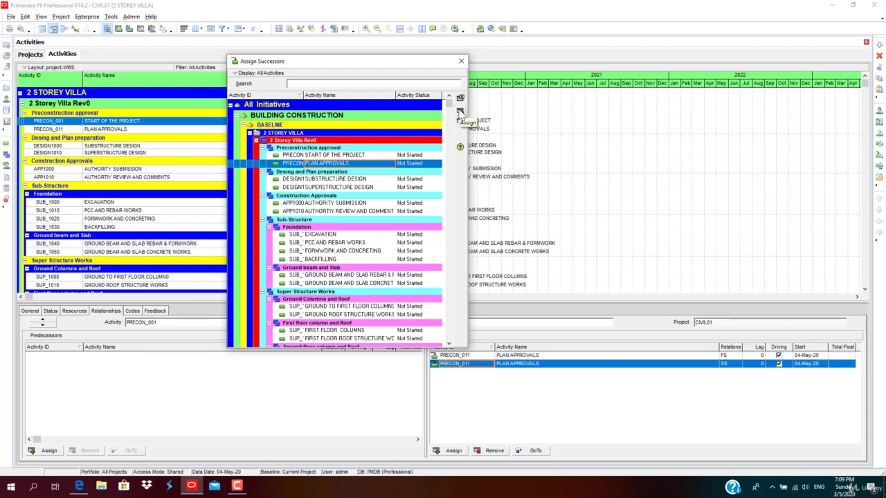
left_click(460, 113)
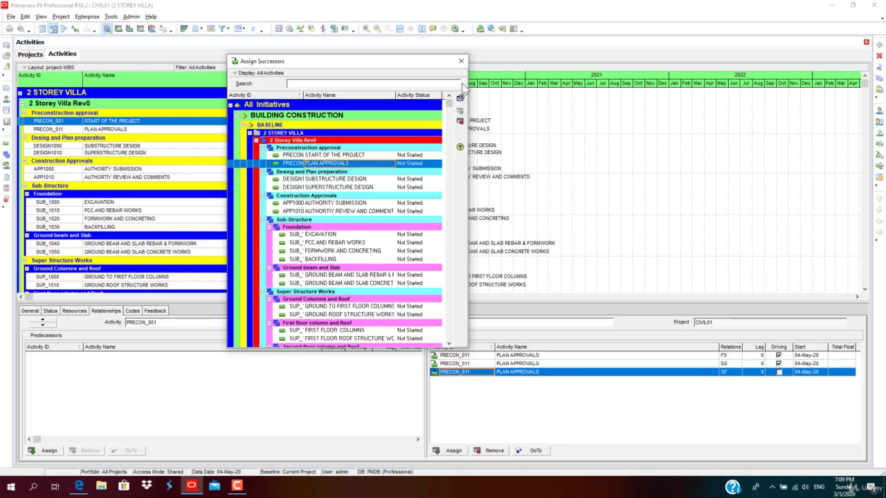
left_click(461, 61)
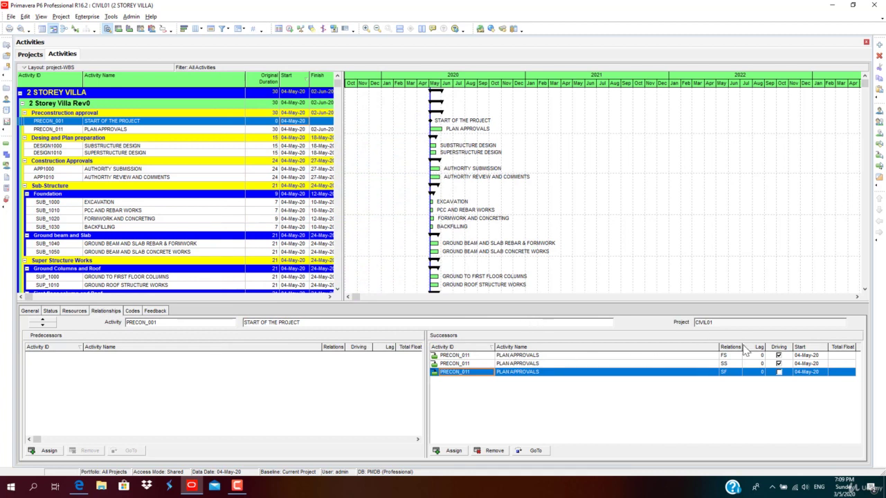
left_click(733, 364)
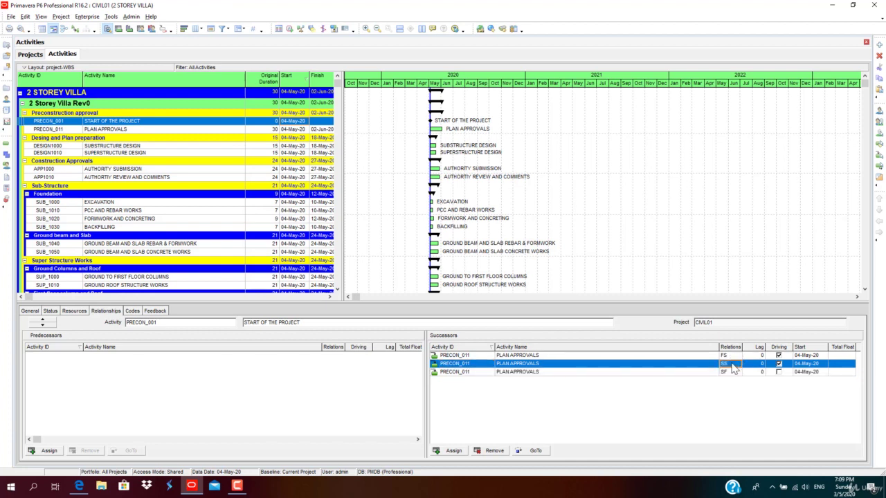
left_click(732, 372)
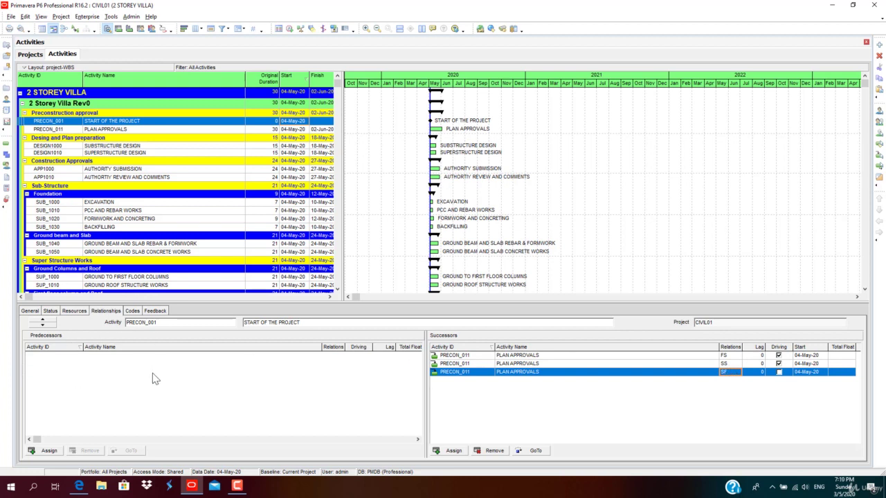
left_click(727, 374)
left_click(493, 450)
left_click(420, 259)
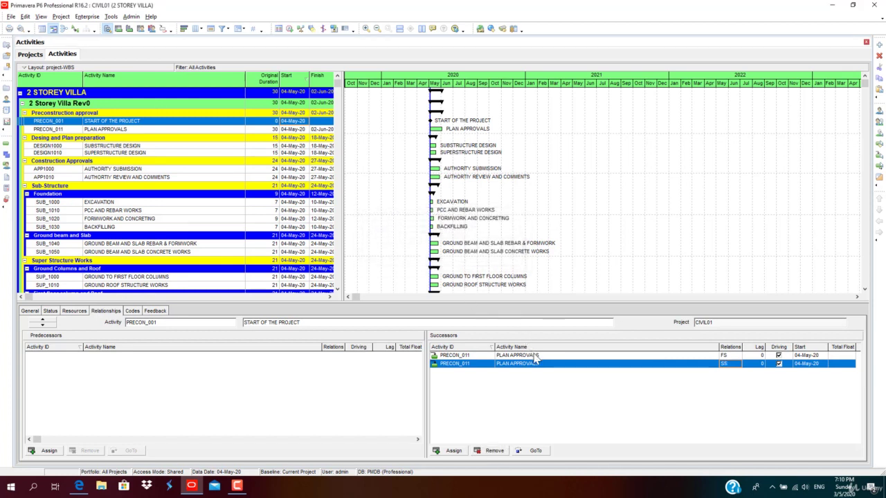
left_click(495, 451)
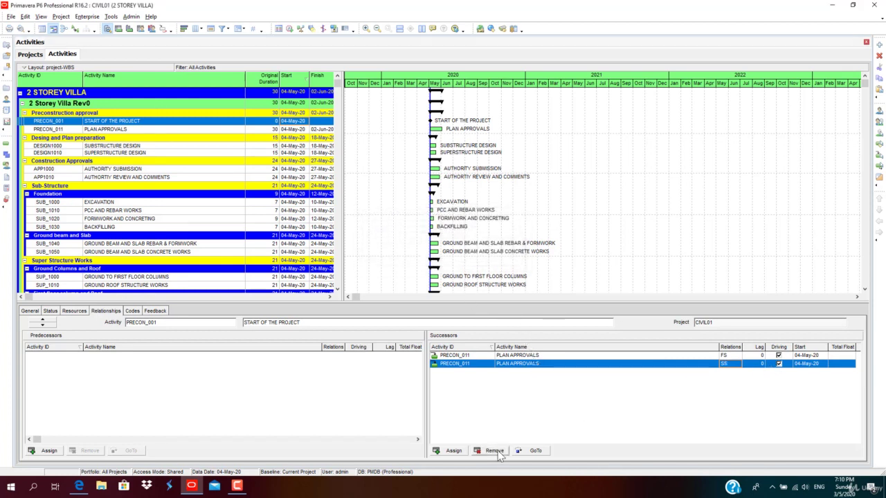
left_click(421, 259)
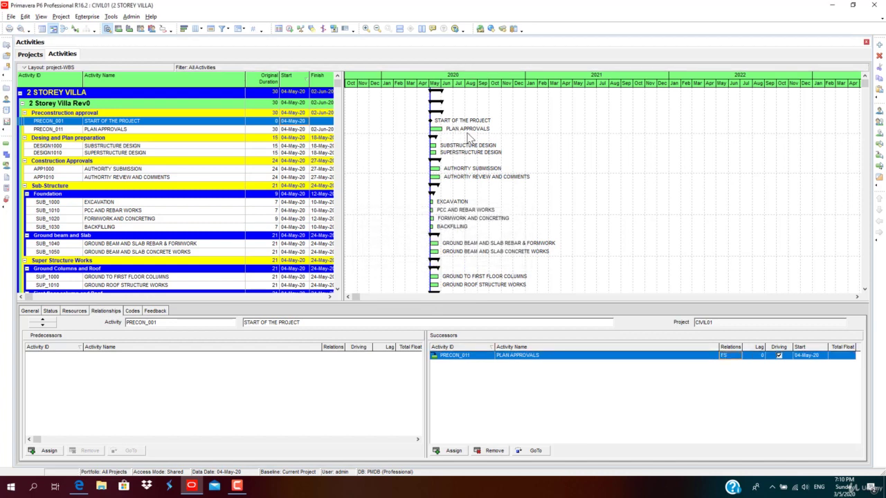
Schedule the project using the 04-May-20 data date
left_click(290, 29)
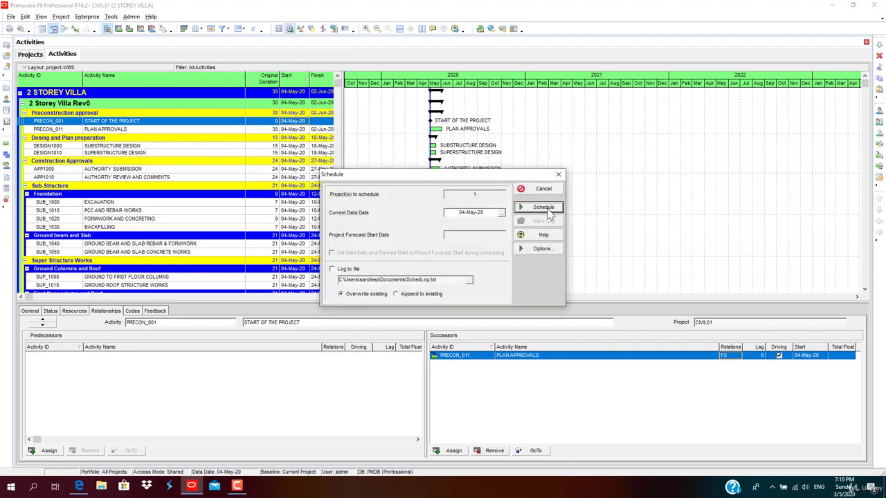
left_click(544, 208)
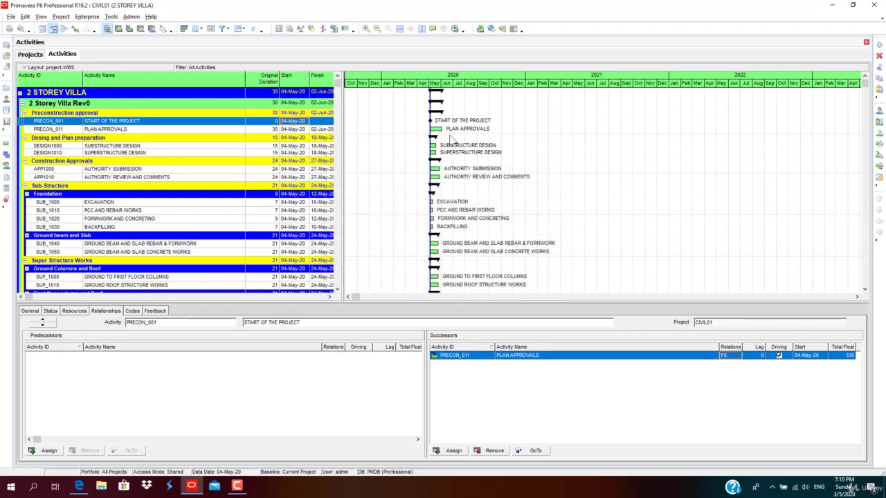
Draw finish-to-start links in the Gantt chart from PLAN APPROVALS to SUBSTRUCTURE DESIGN and from SUBSTRUCTURE DESIGN to SUPERSTRUCTURE DESIGN
left_click_drag(453, 89, 625, 88)
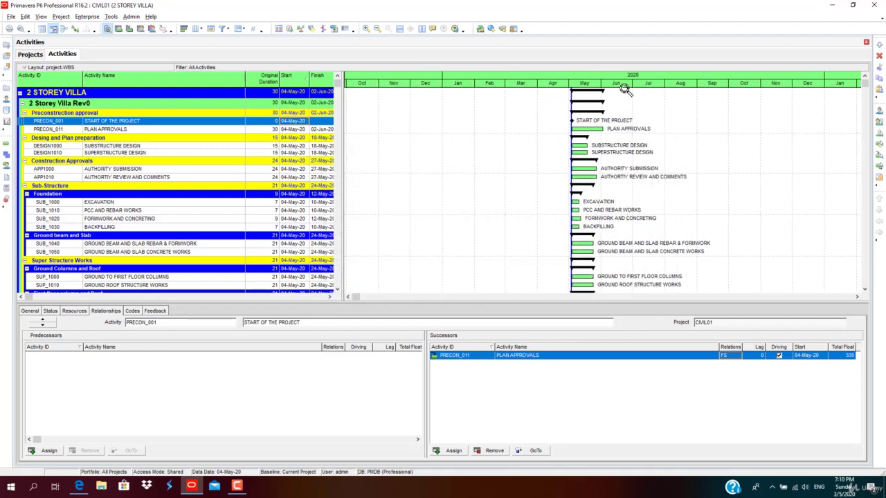
left_click(596, 130)
left_click_drag(604, 141, 583, 149)
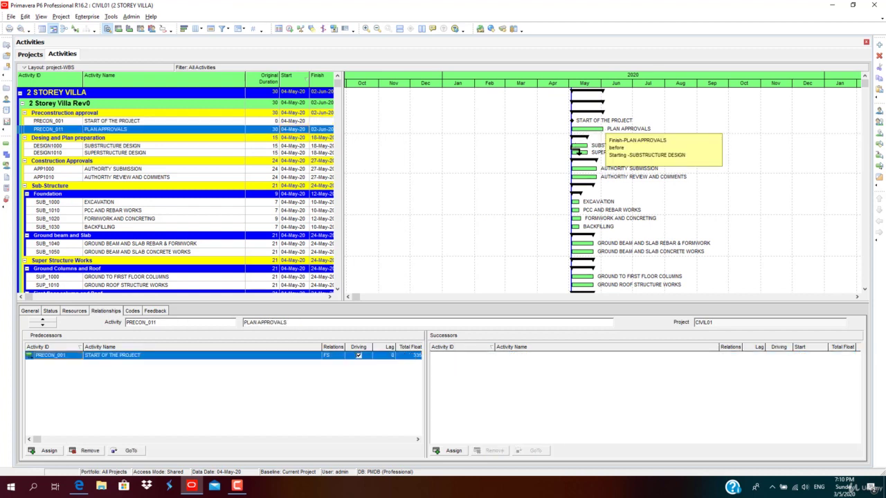
left_click_drag(579, 150, 576, 157)
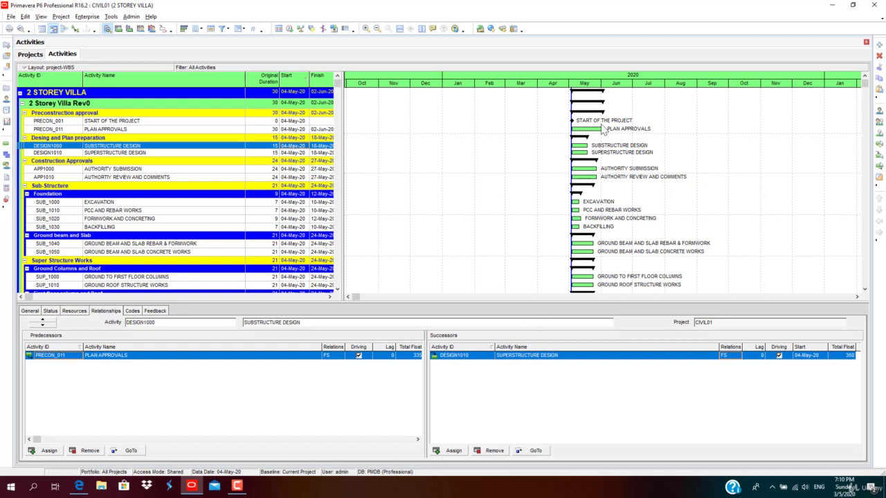
Draw extra FF and SS links from SUBSTRUCTURE DESIGN to SUPERSTRUCTURE DESIGN, and remove both of them from the successors
left_click_drag(596, 149, 576, 158)
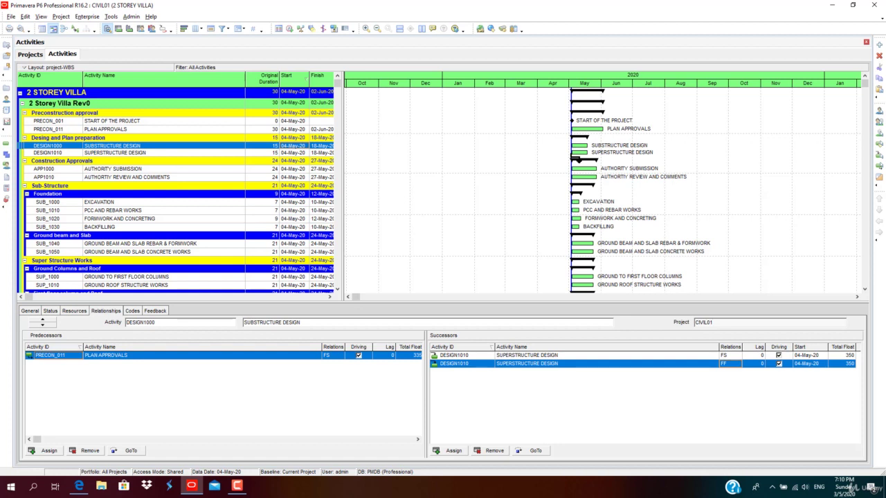
left_click_drag(573, 145, 575, 153)
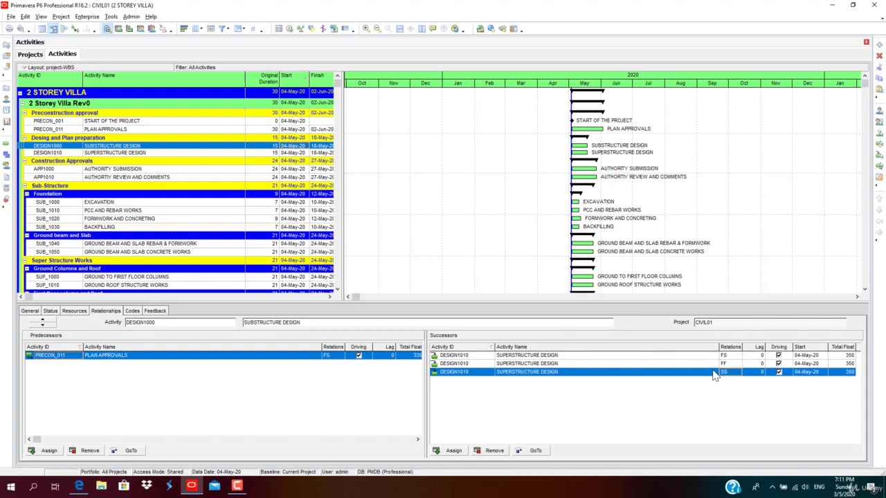
left_click(496, 451)
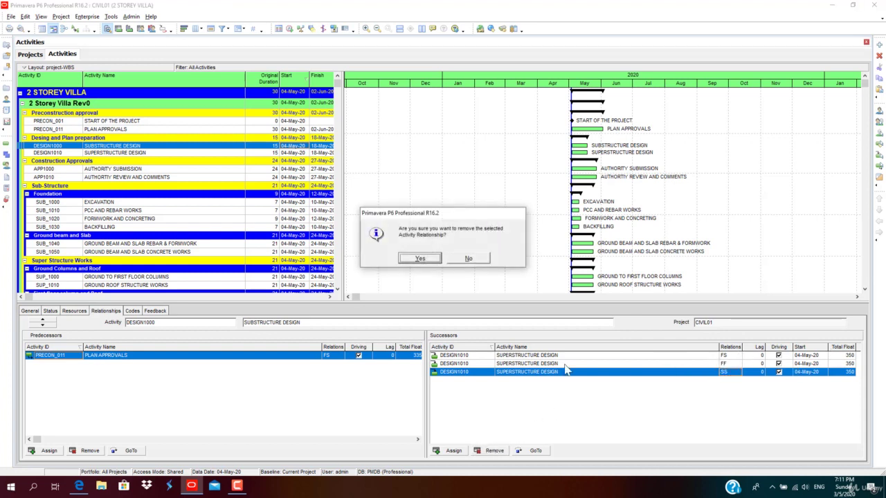
left_click(430, 258)
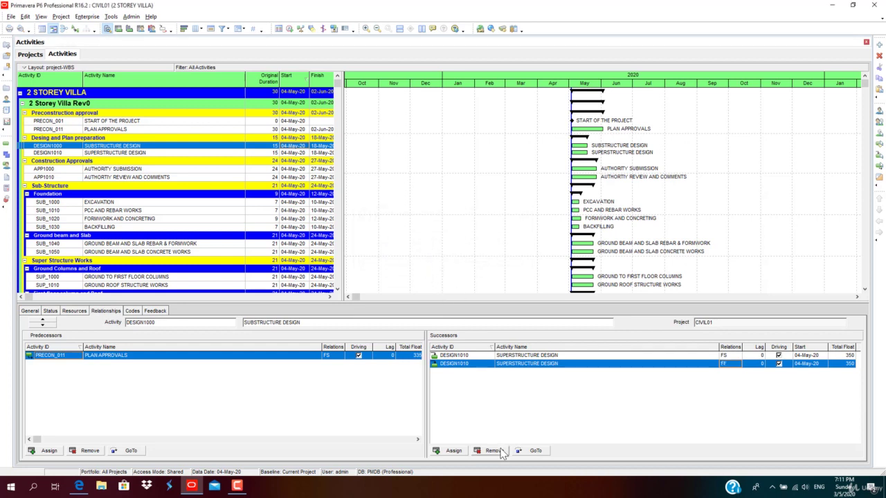
left_click(494, 450)
left_click(436, 260)
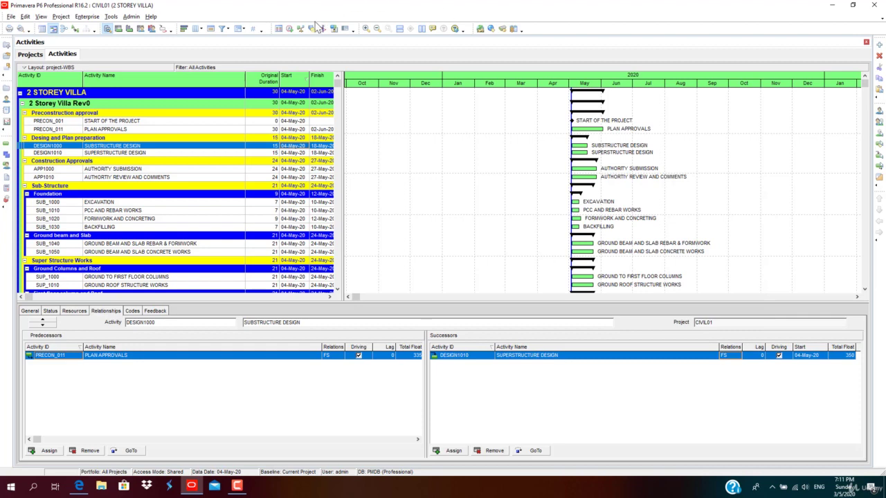
Reschedule the project to apply the new design activity relationships to the dates
left_click(290, 31)
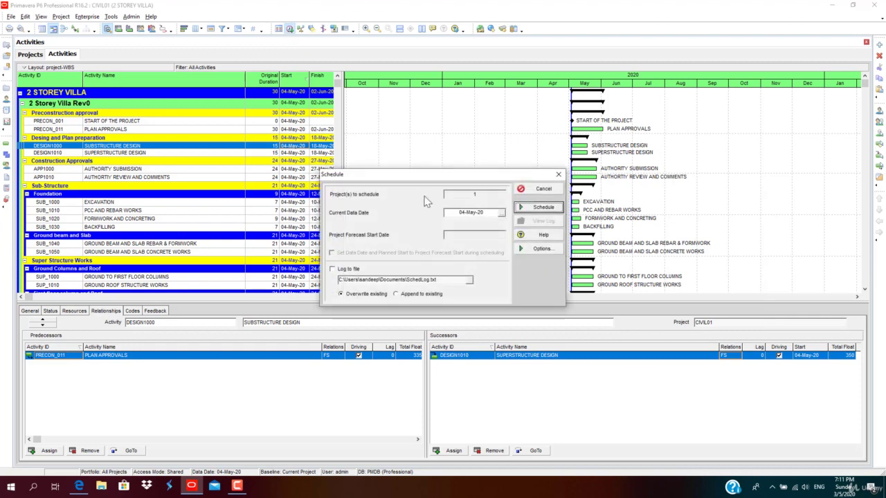
left_click(538, 207)
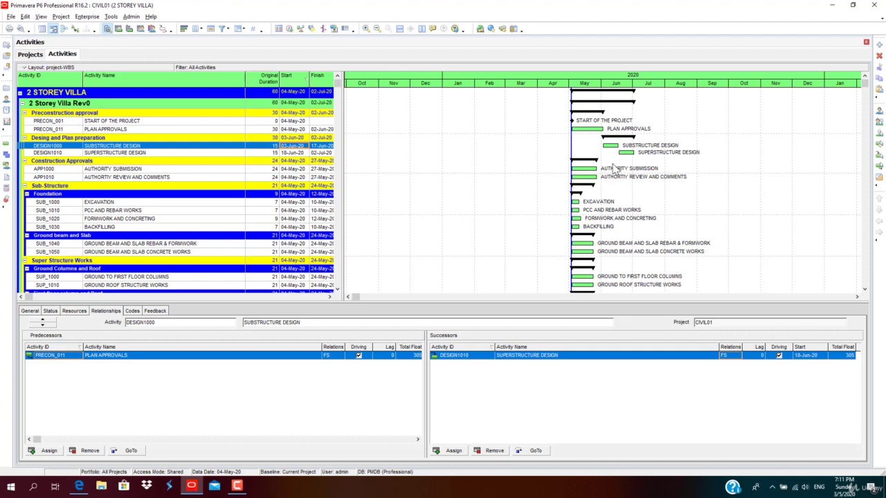
Assign SUBSTRUCTURE DESIGN as the finish-to-start predecessor of AUTHORITY SUBMISSION and reschedule the project
left_click(206, 170)
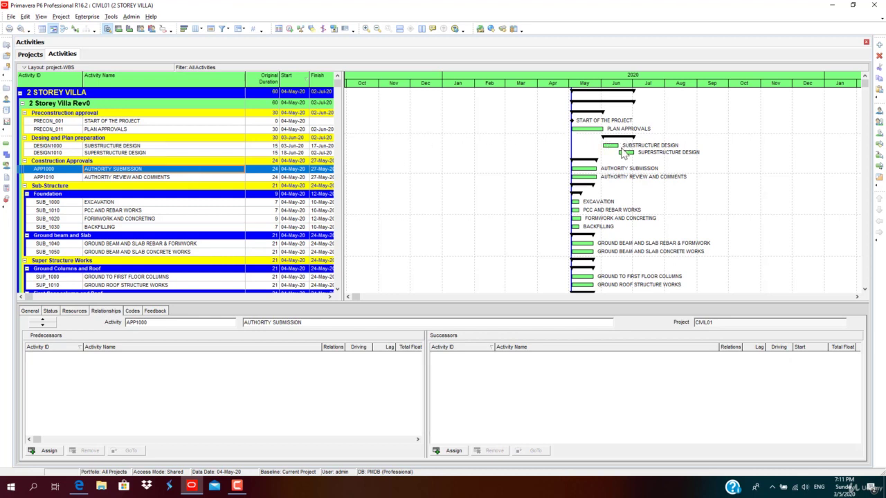
right_click(117, 173)
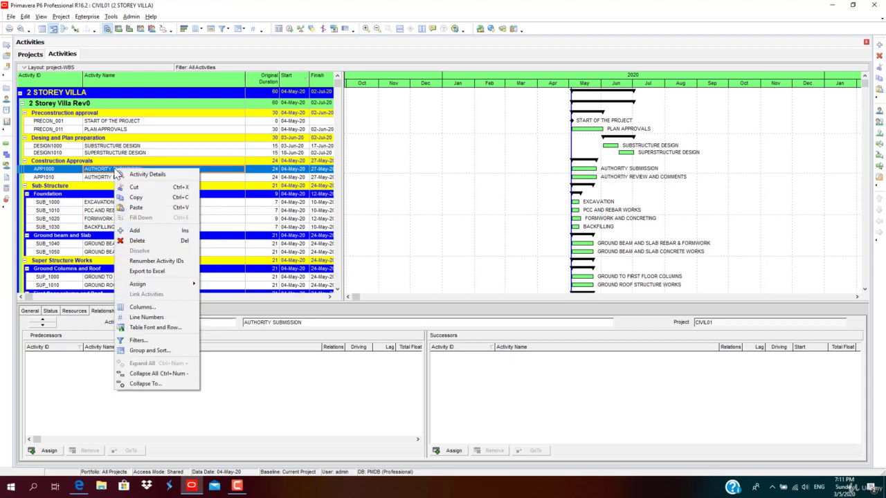
left_click(88, 355)
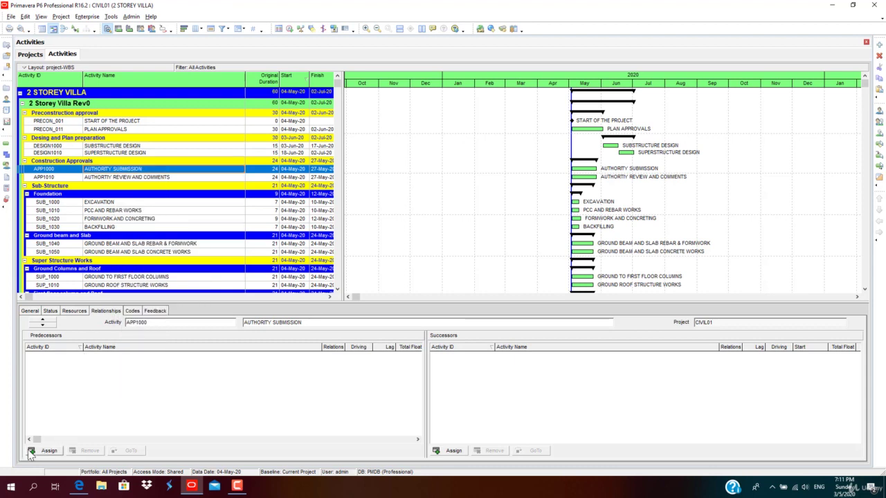
left_click(49, 452)
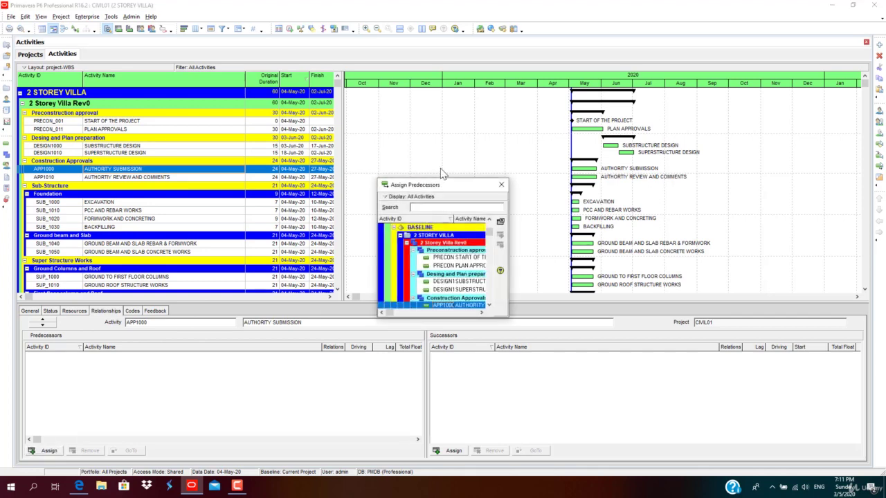
left_click_drag(379, 180, 254, 71)
left_click_drag(327, 76, 417, 165)
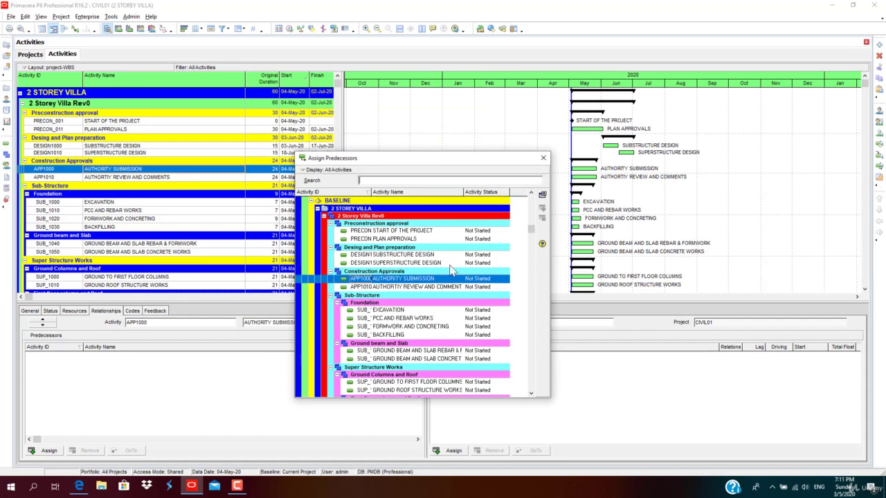
left_click(415, 255)
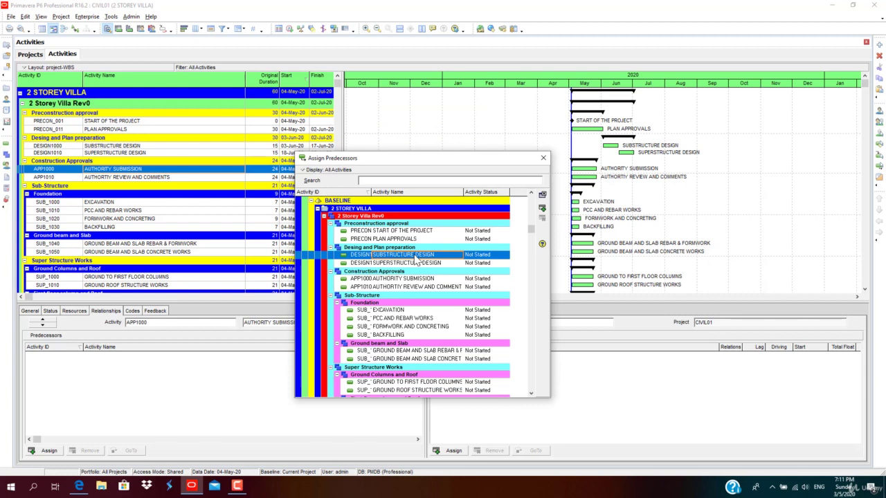
double_click(416, 259)
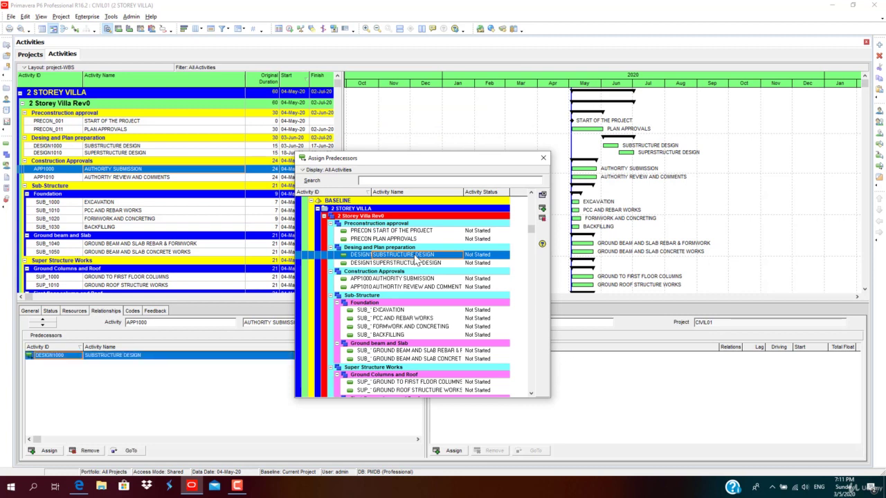
left_click(544, 158)
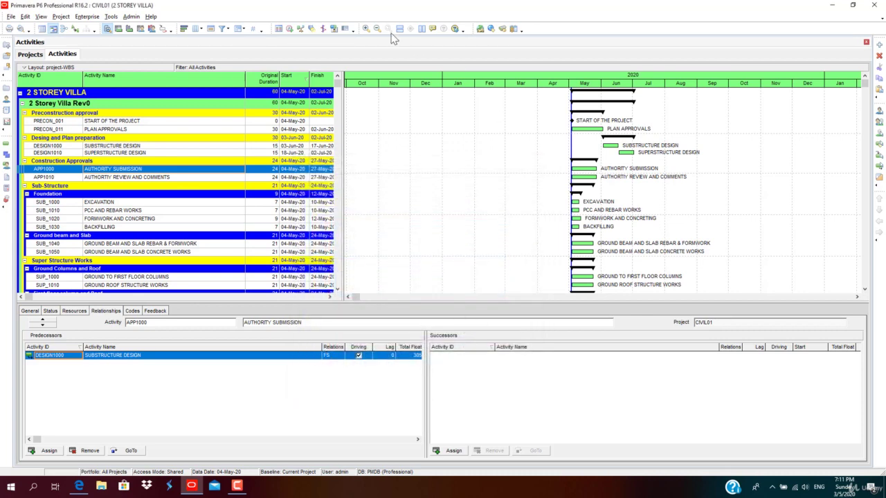
left_click(290, 29)
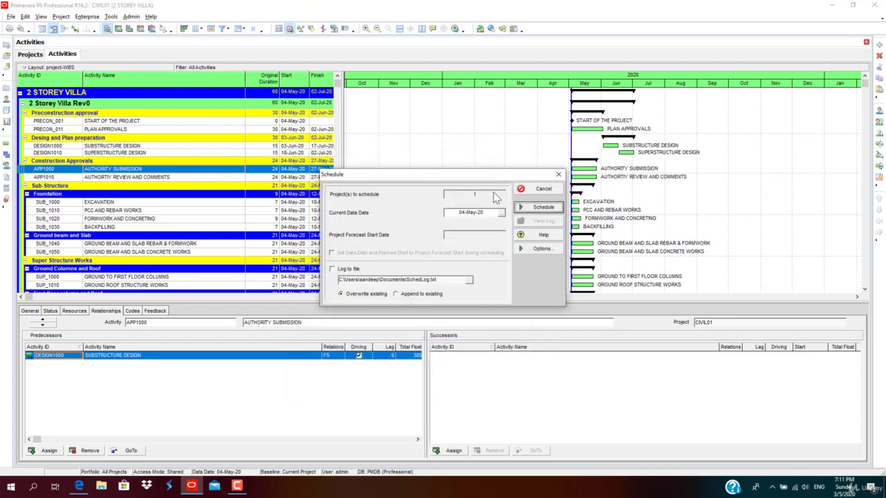
left_click(545, 209)
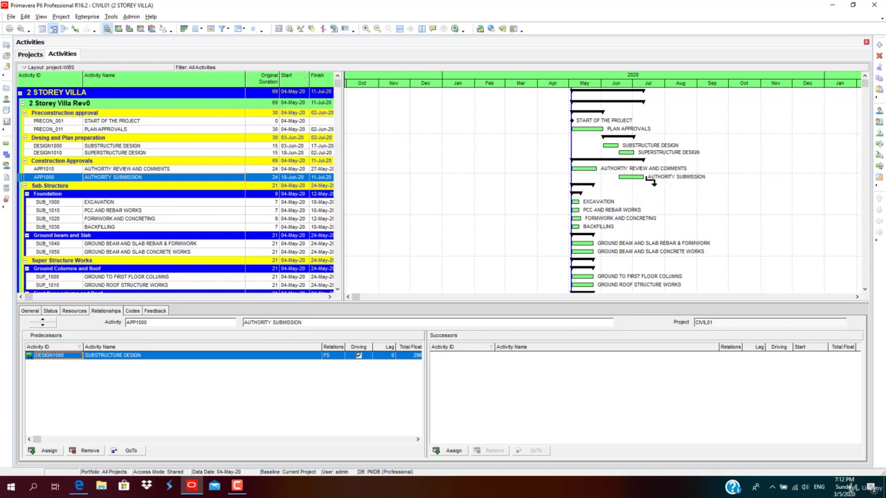
Draw a link in the Gantt chart from APP1000 to APP1010, and remove it from APP1010's predecessors
left_click_drag(651, 182, 578, 174)
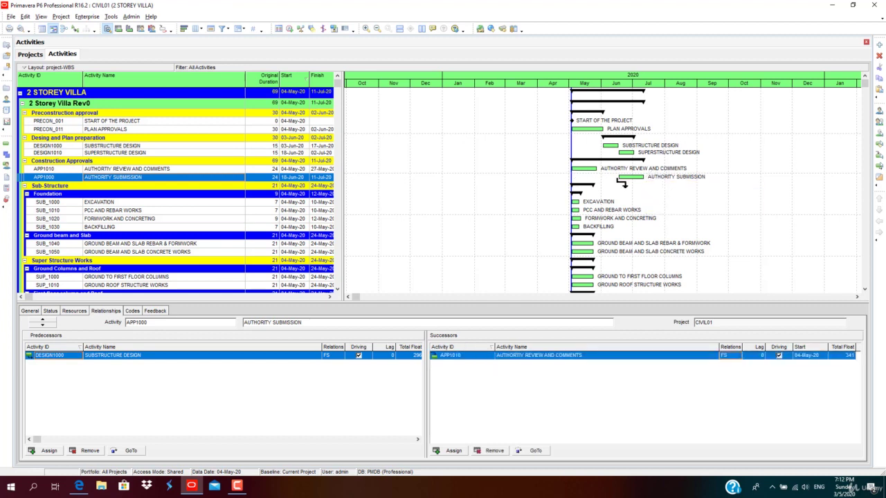
left_click(217, 173)
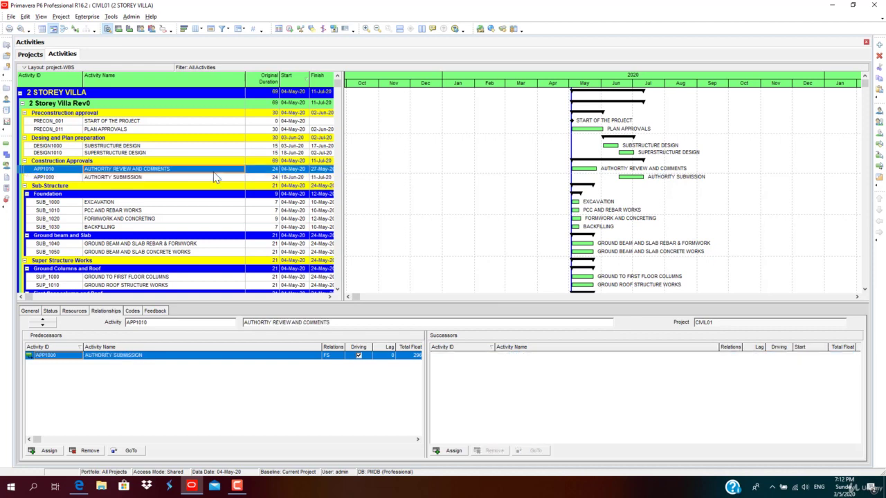
left_click(89, 450)
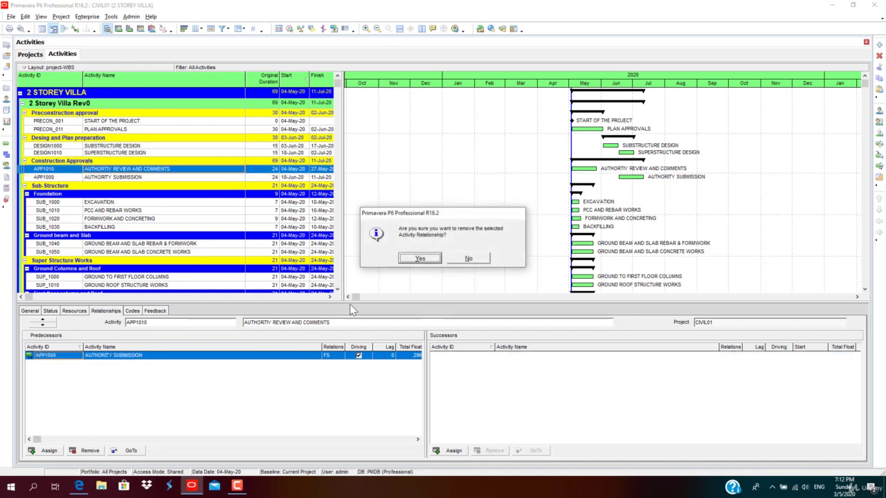
left_click(411, 259)
Assign AUTHORITY SUBMISSION (APP1000) as the finish-to-start predecessor of the authority review activity APP1010 and reschedule the project
left_click(46, 452)
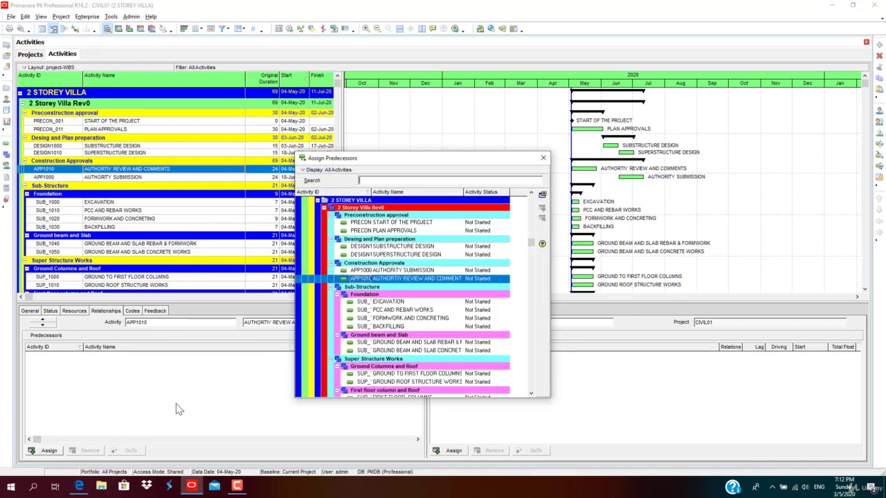
left_click(428, 271)
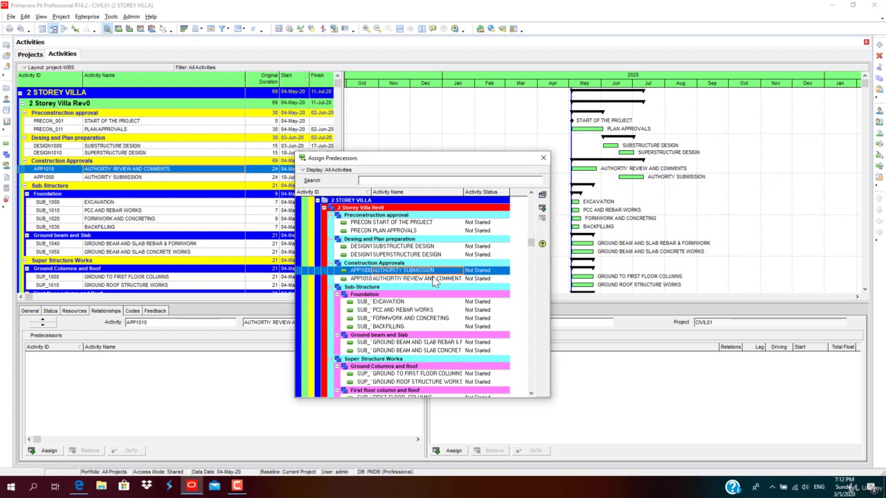
left_click(542, 209)
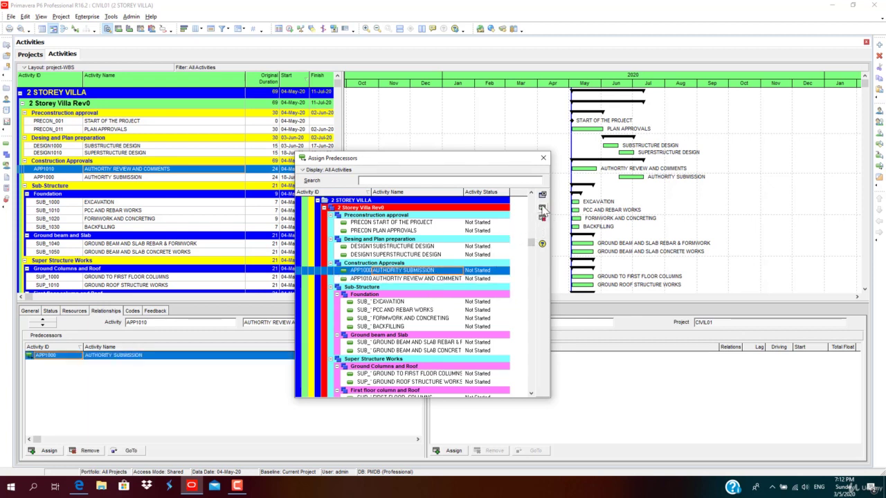
left_click(544, 158)
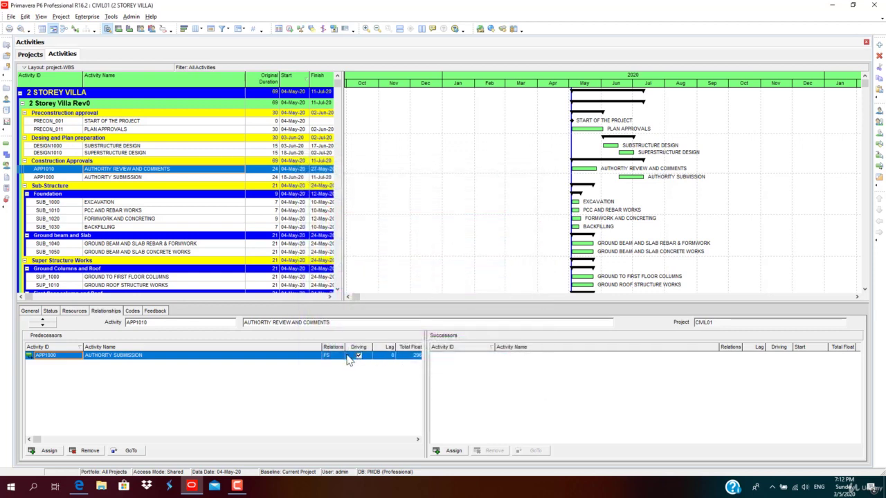
left_click(289, 28)
left_click(516, 208)
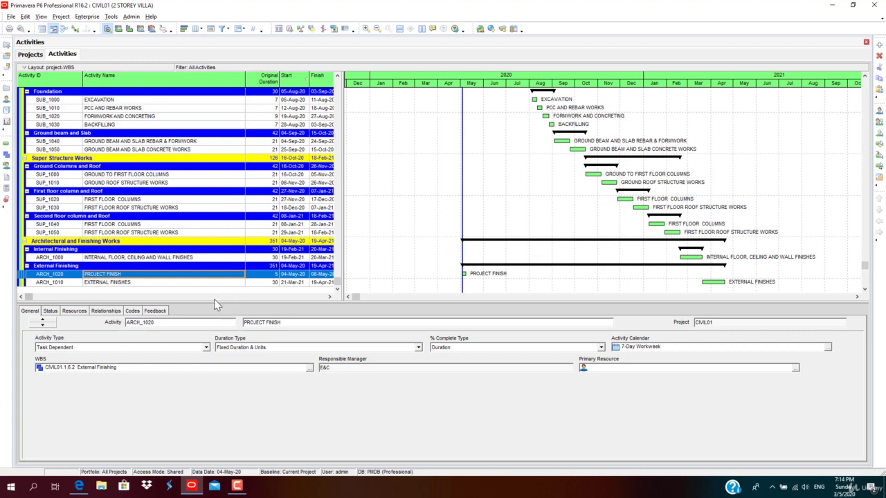
Change the activity type of PROJECT FINISH under External Finishing to Finish Milestone
left_click(127, 276)
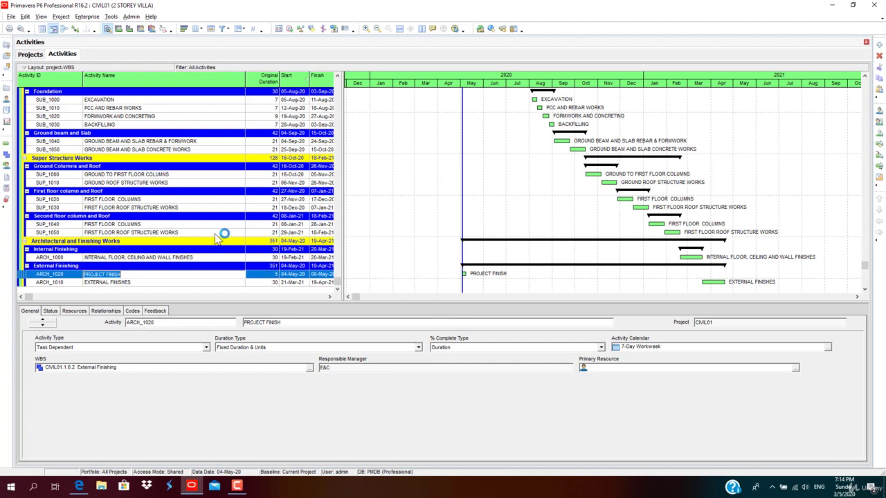
right_click(180, 234)
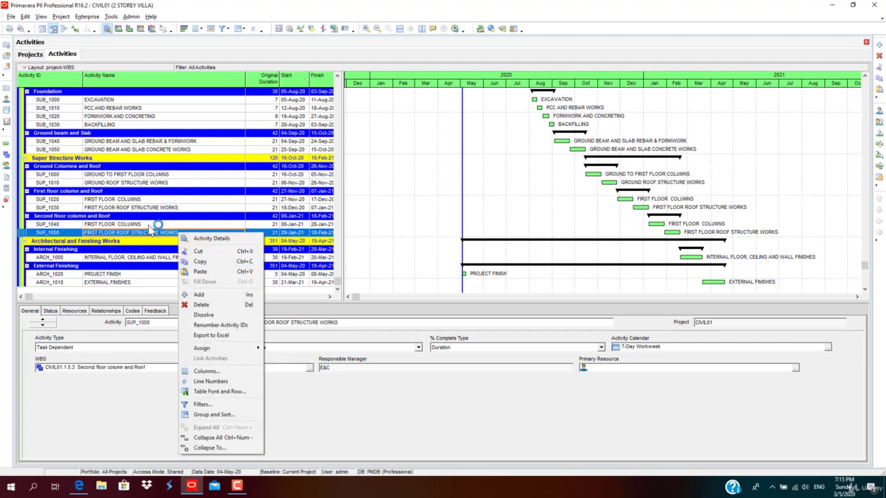
left_click(127, 275)
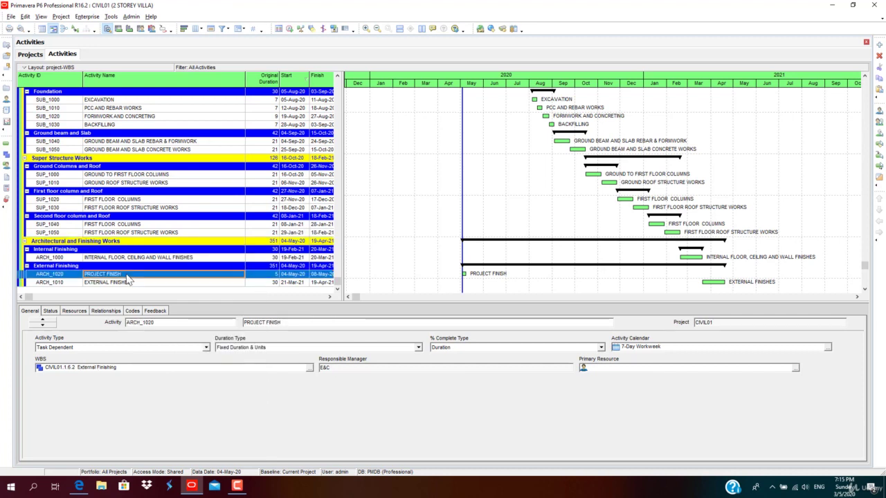
left_click(46, 312)
left_click(31, 311)
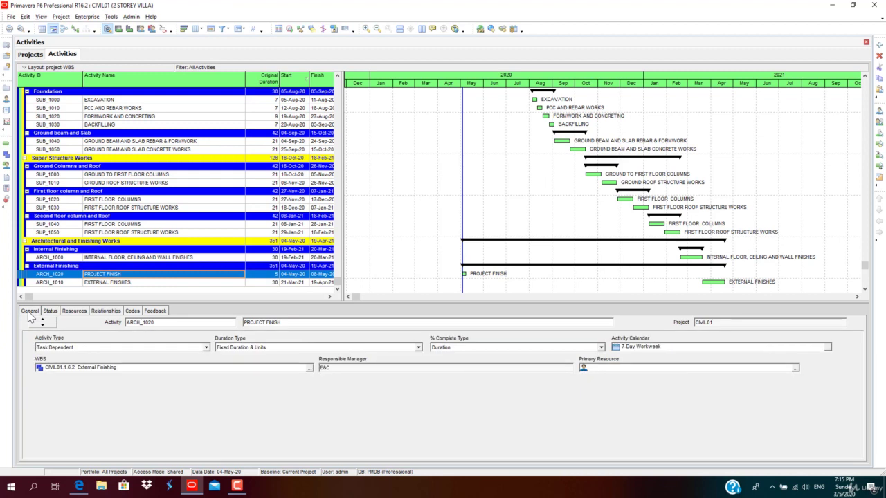
left_click(204, 348)
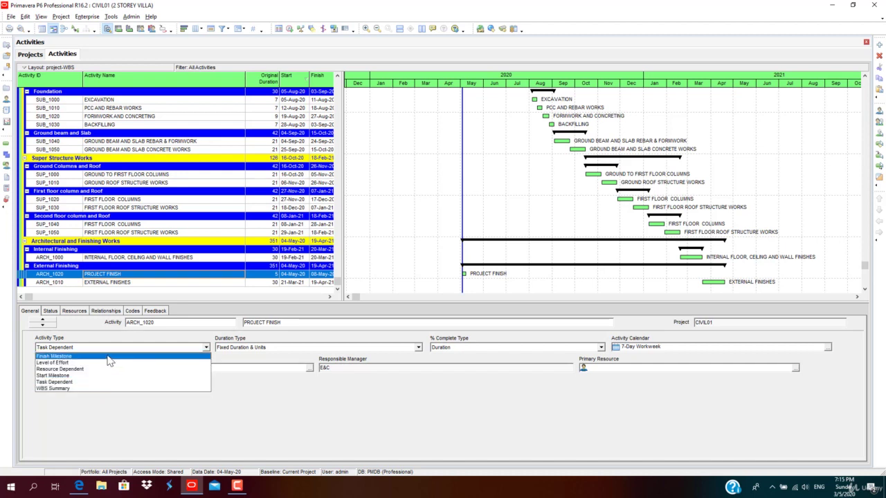
left_click(109, 358)
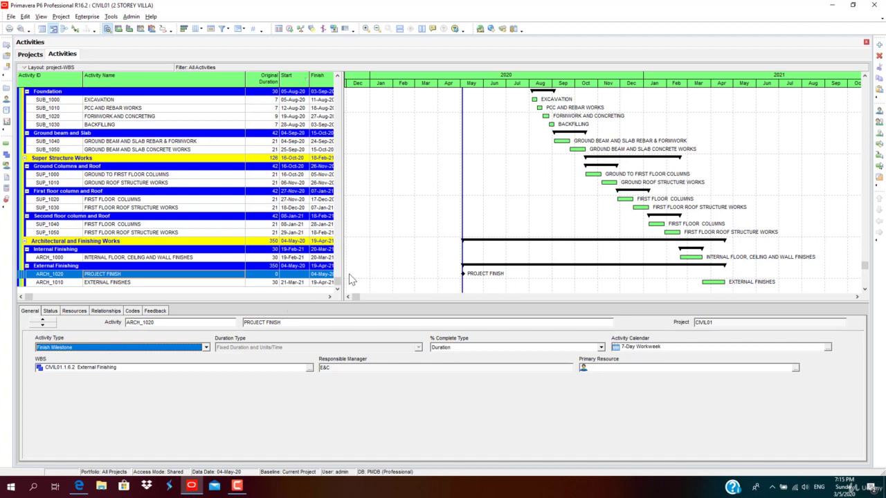
Widen the activity table and compare the PROJECT FINISH finish date with the START OF THE PROJECT start date
left_click_drag(342, 273, 349, 273)
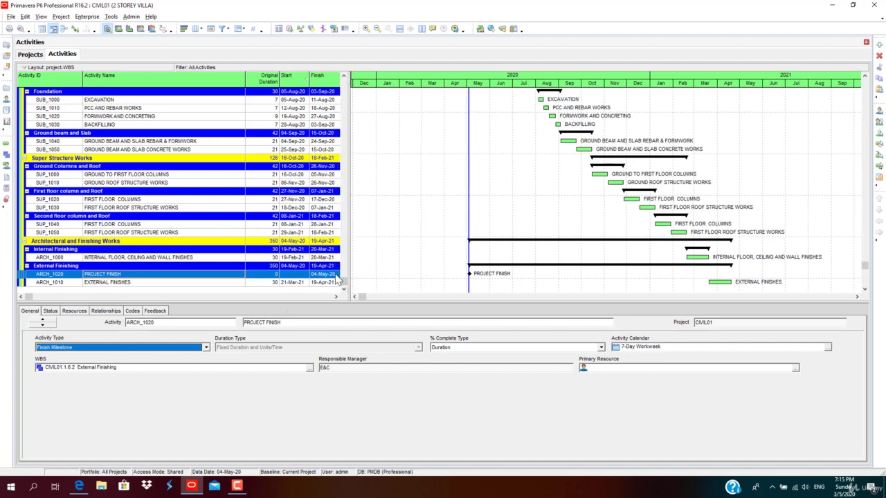
left_click(337, 277)
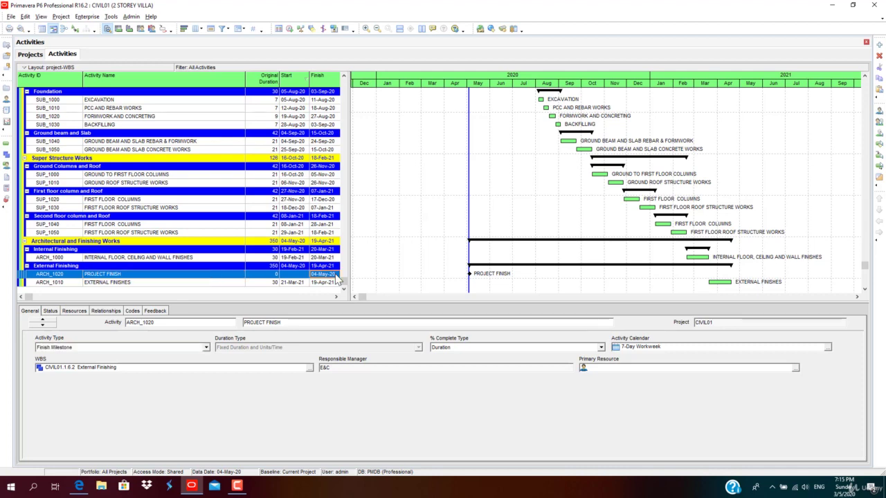
scroll(335, 270, "up", 3)
scroll(334, 264, "up", 3)
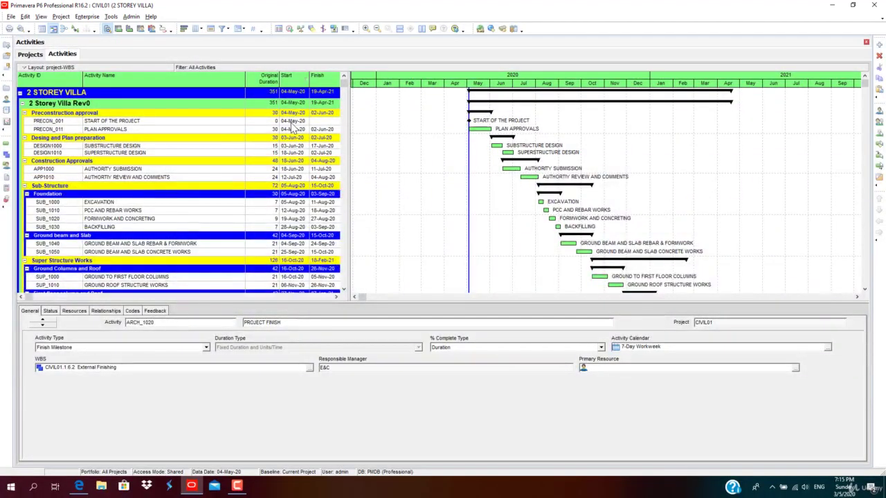
left_click(292, 123)
scroll(296, 168, "down", 5)
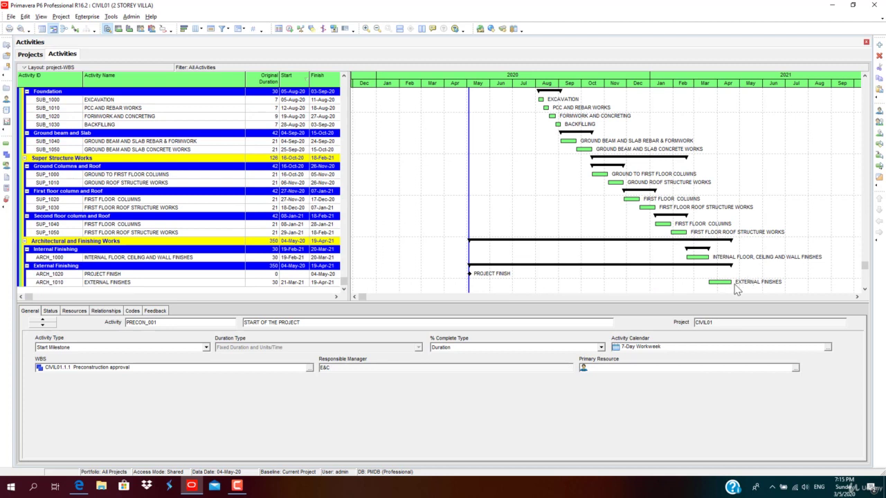
Assign EXTERNAL FINISHES as the finish-to-start predecessor of PROJECT FINISH and reschedule the project
left_click(211, 274)
left_click(98, 313)
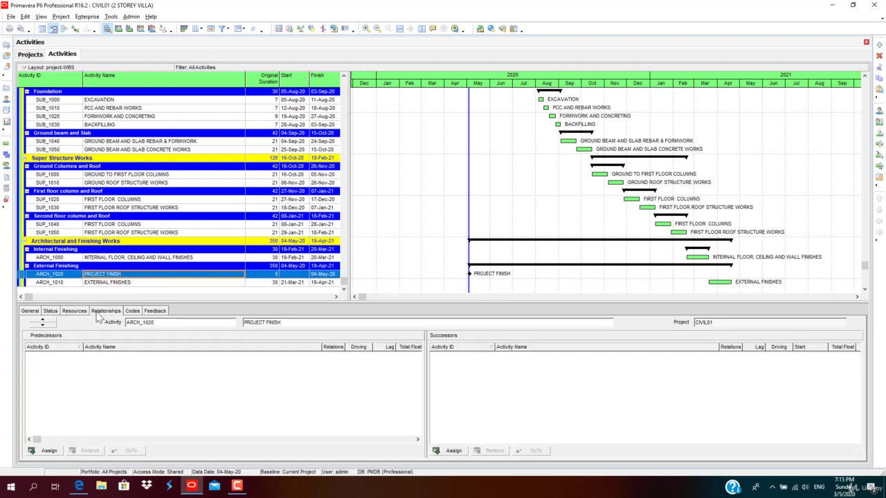
left_click(45, 451)
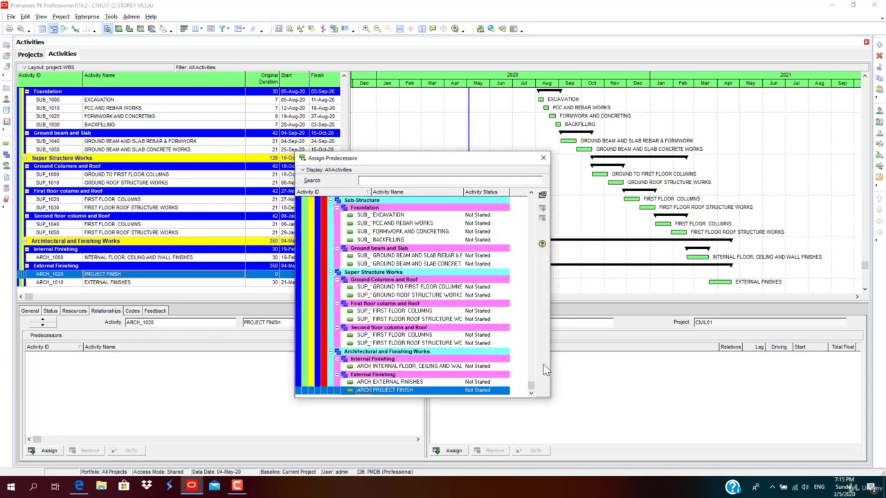
double_click(428, 385)
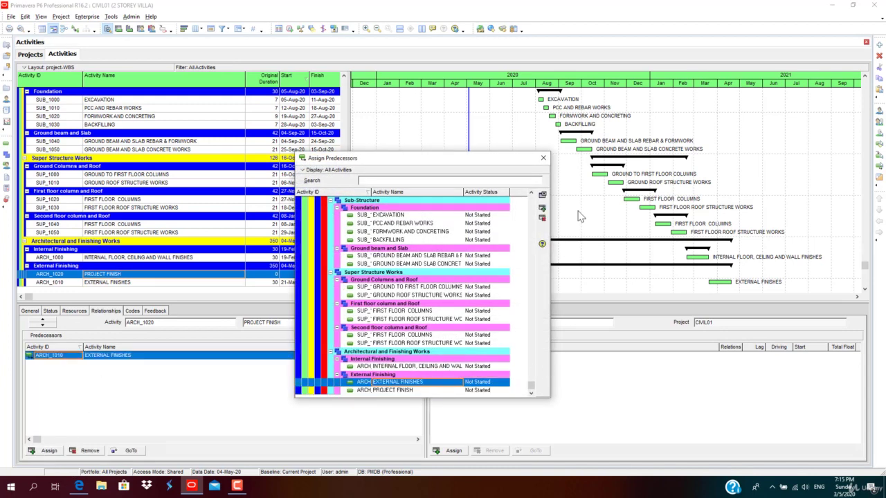
left_click(541, 160)
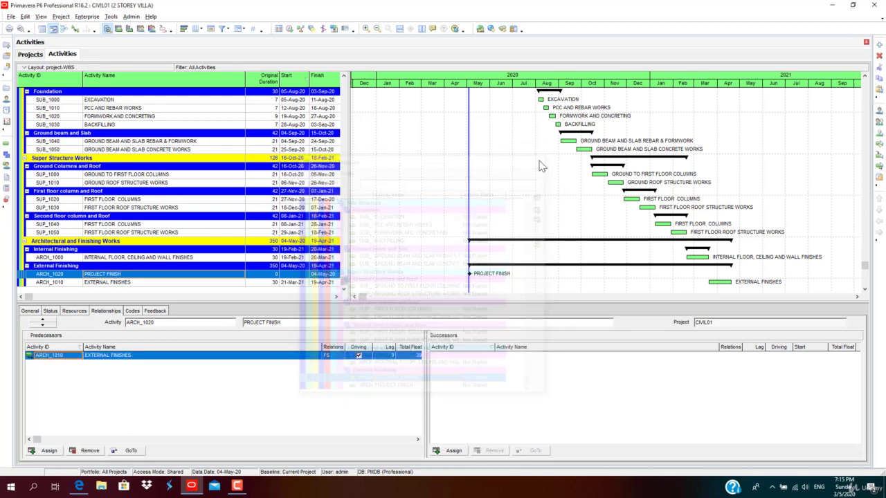
left_click(297, 29)
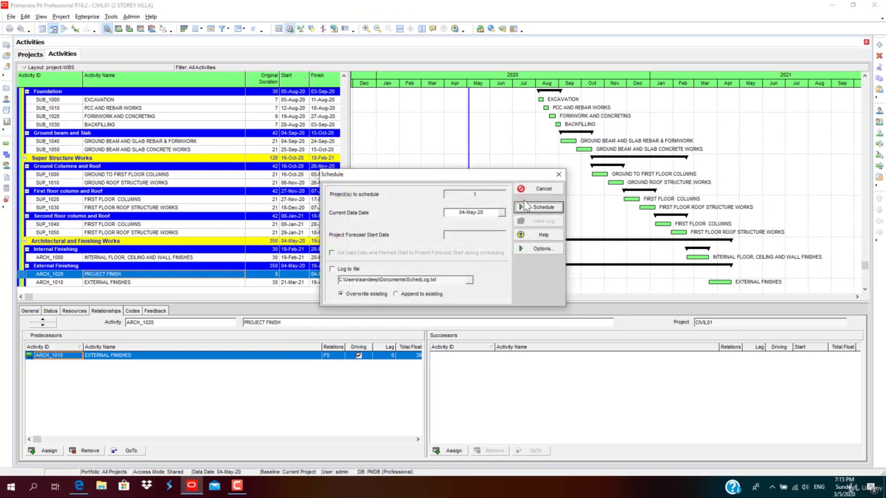
left_click(529, 211)
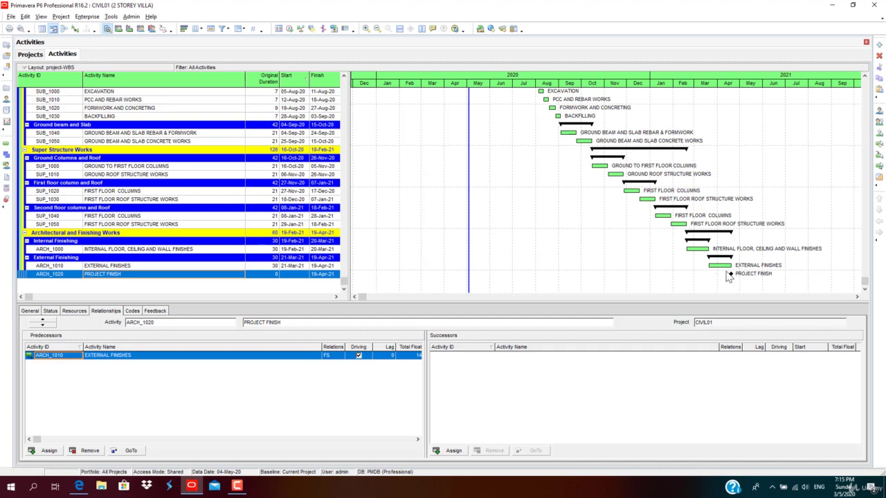
left_click(272, 266)
scroll(291, 266, "up", 5)
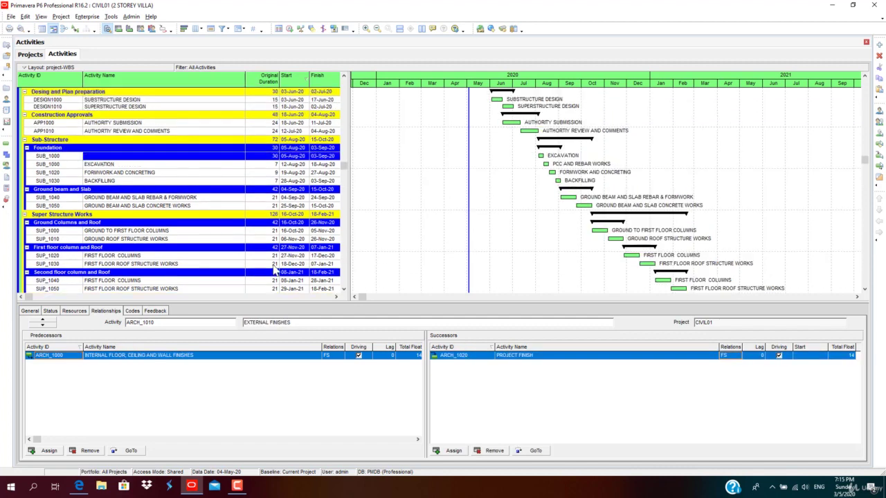
Set a primary Finish On constraint of 19-Apr-21 on the PROJECT FINISH milestone and reschedule the project
scroll(311, 263, "down", 3)
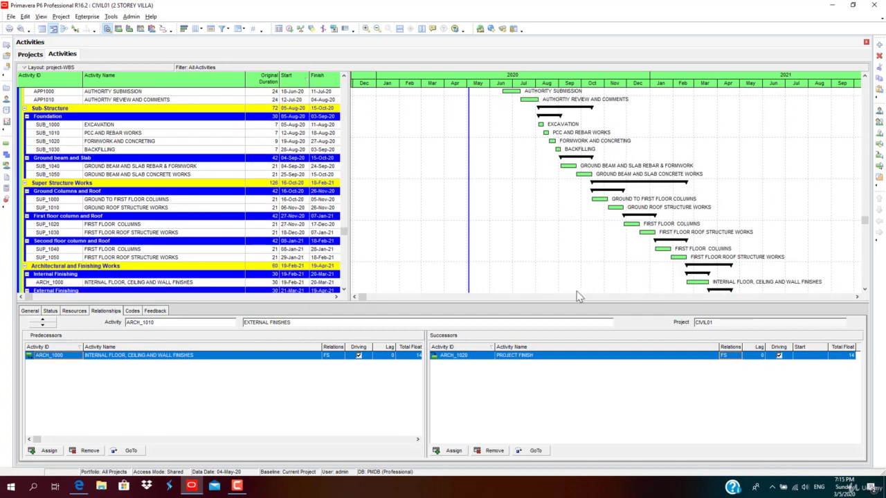
left_click_drag(573, 307, 587, 338)
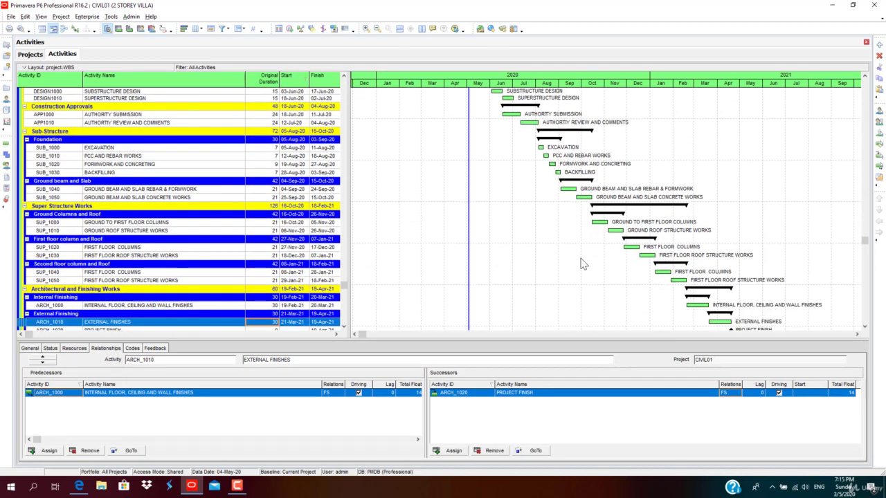
left_click(219, 323)
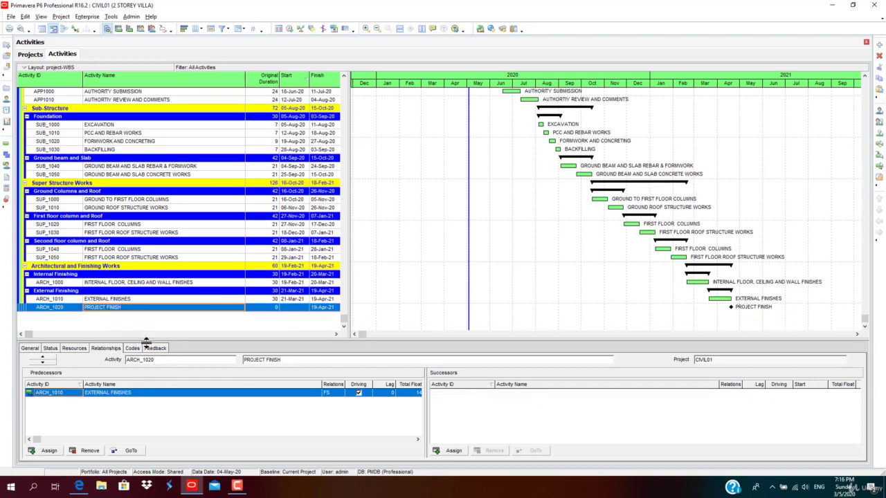
left_click_drag(152, 324, 152, 305)
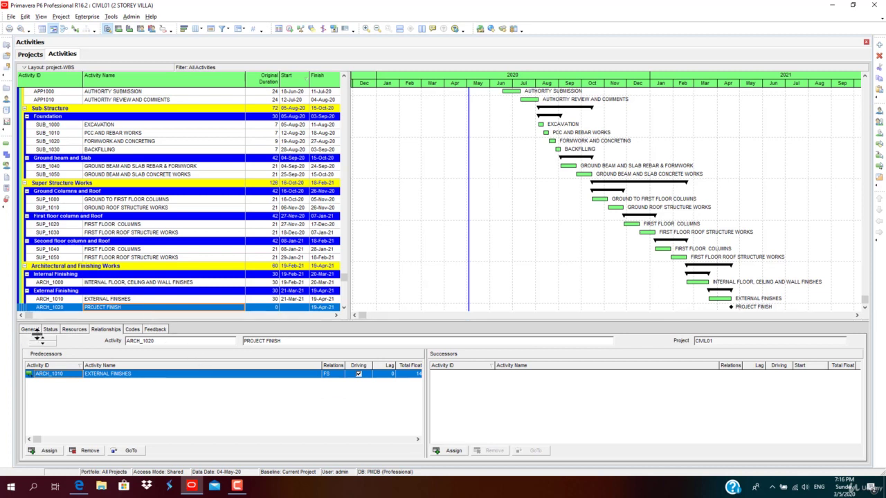
left_click(34, 331)
left_click(50, 331)
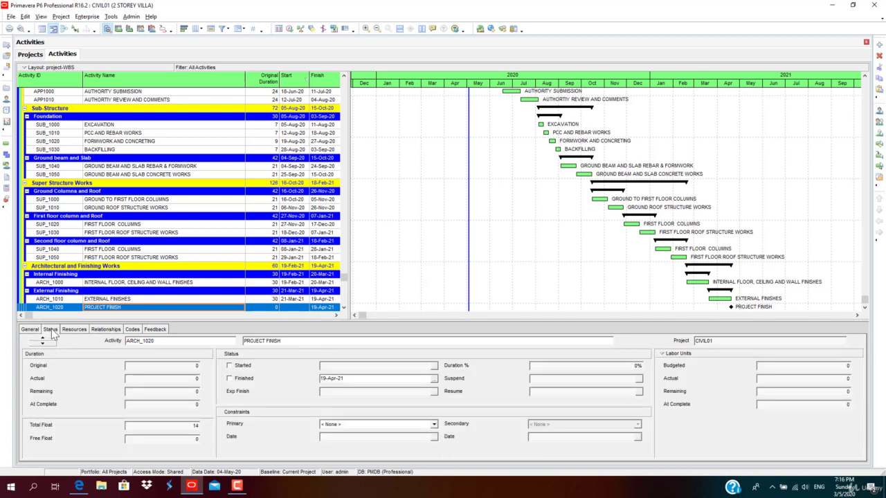
left_click(434, 425)
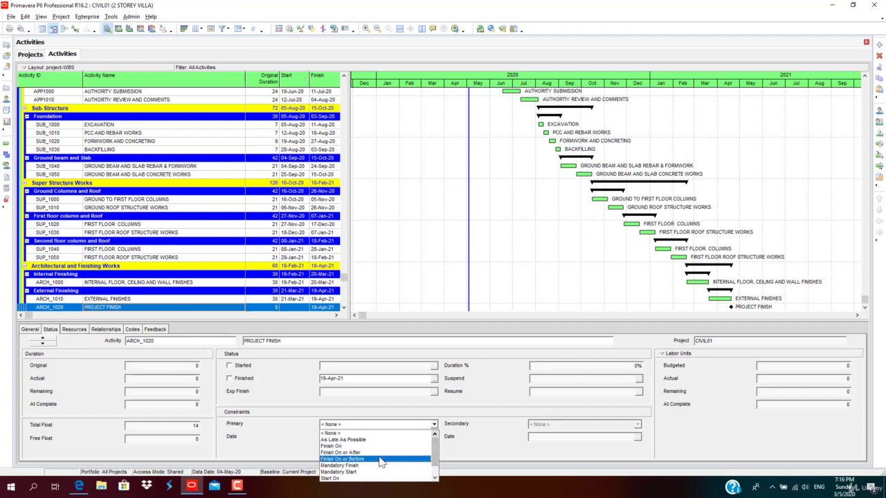
scroll(377, 467, "down", 1)
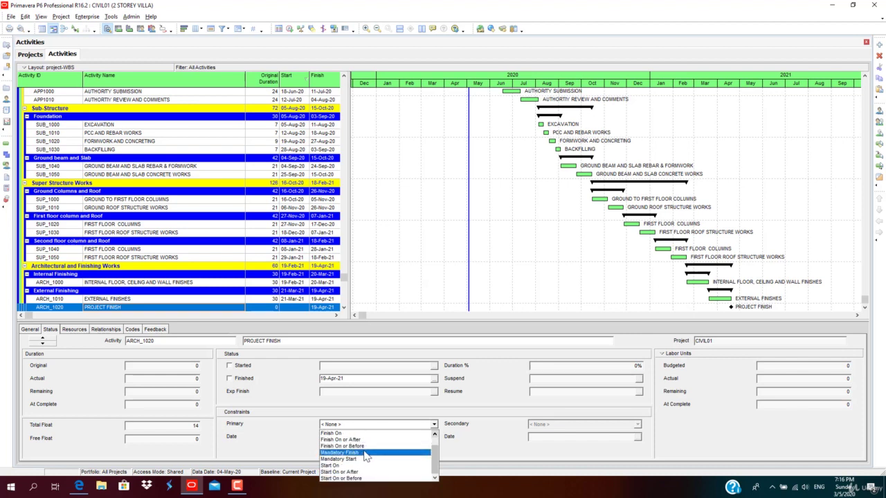
scroll(365, 456, "up", 1)
left_click(329, 448)
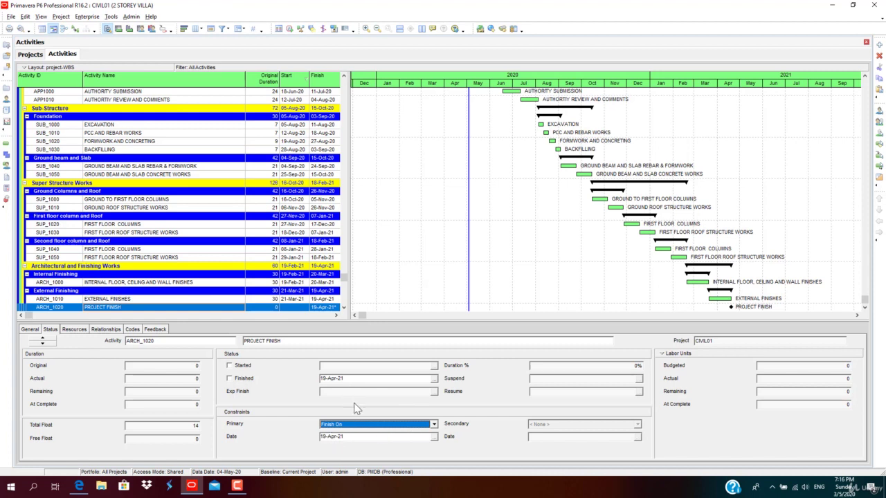
left_click(362, 380)
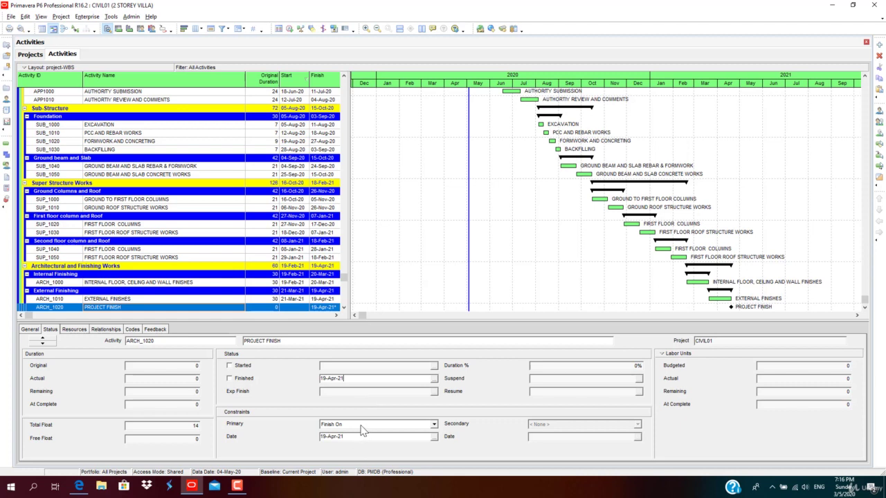
left_click(291, 29)
left_click(541, 207)
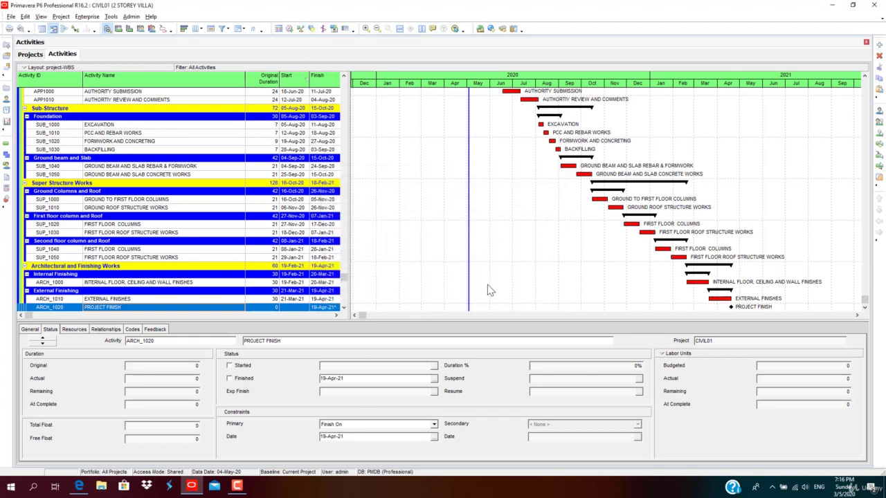
Link SUPERSTRUCTURE DESIGN finish-to-start to GROUND TO FIRST FLOOR COLUMNS (SUP_1000) and reschedule the project
left_click(535, 201)
scroll(536, 204, "up", 3)
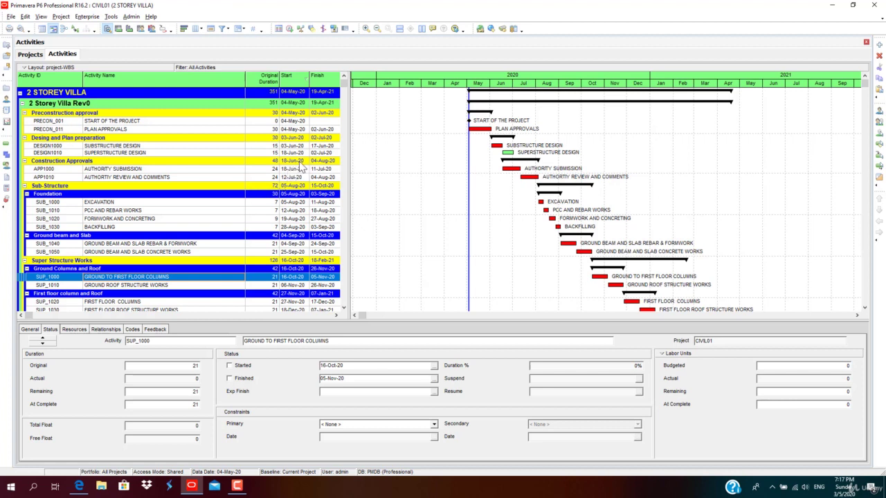
left_click(312, 154)
left_click(106, 330)
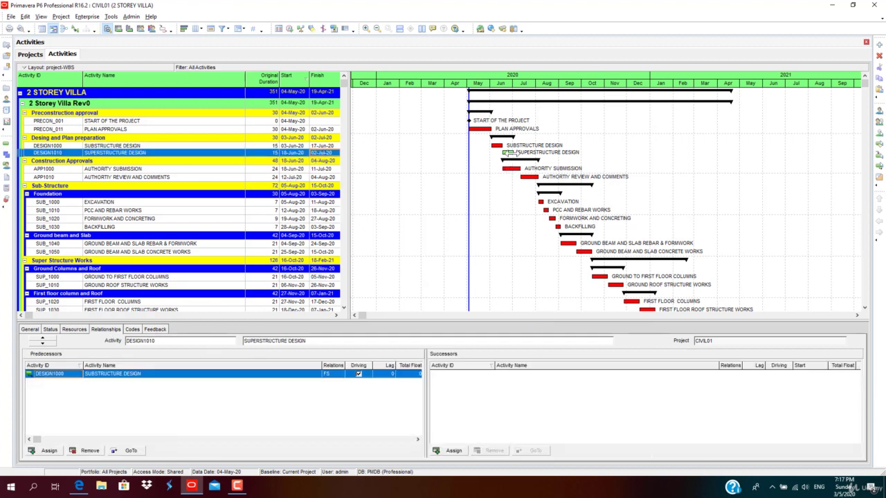
left_click_drag(514, 153, 494, 172)
left_click_drag(516, 153, 597, 282)
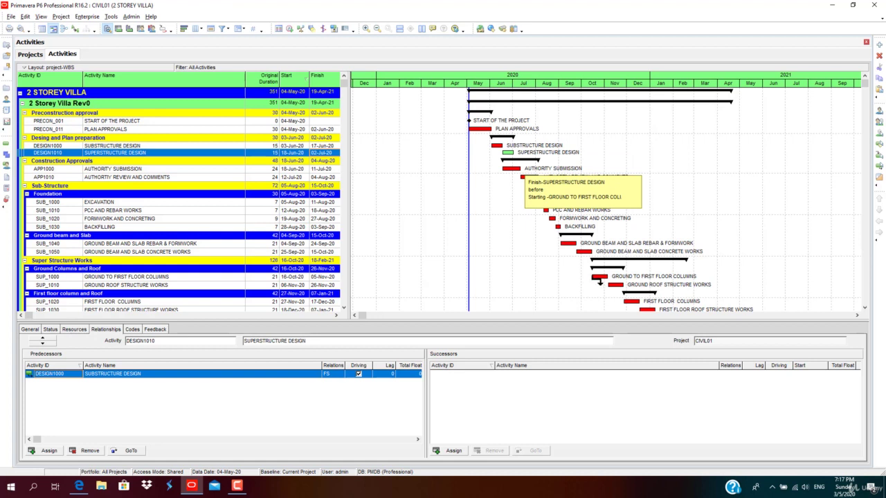
left_click_drag(599, 280, 600, 278)
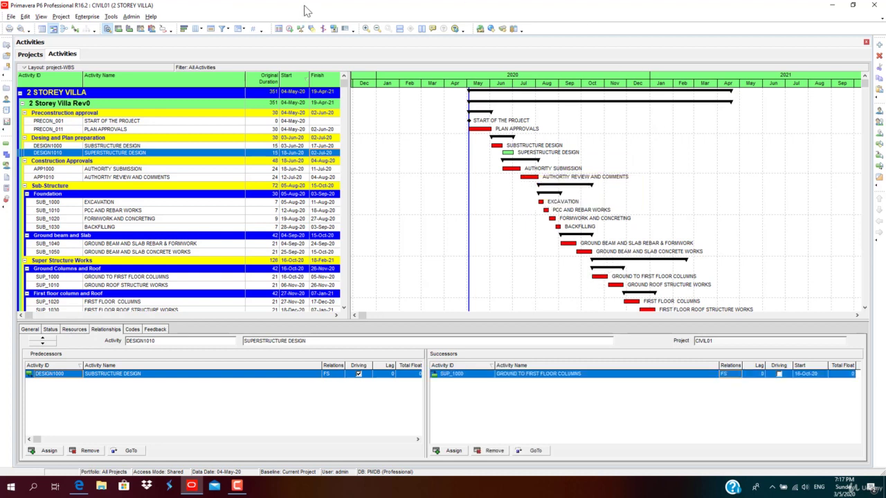
left_click(290, 29)
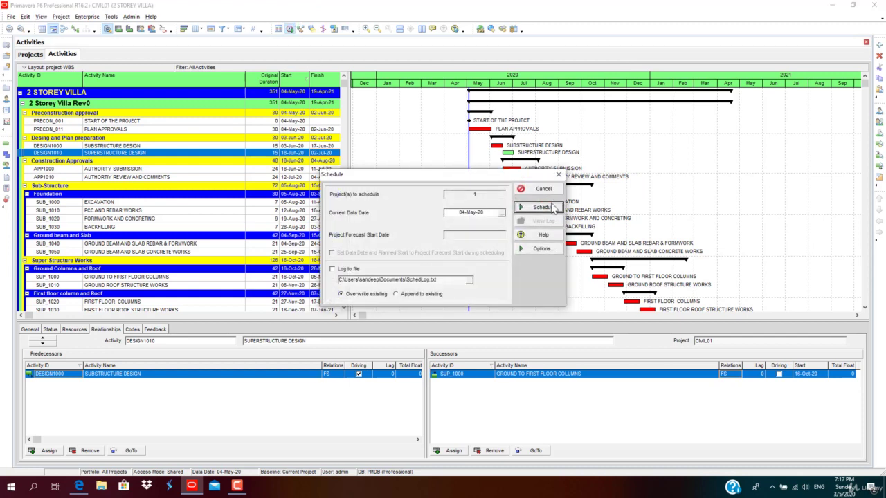
left_click(553, 208)
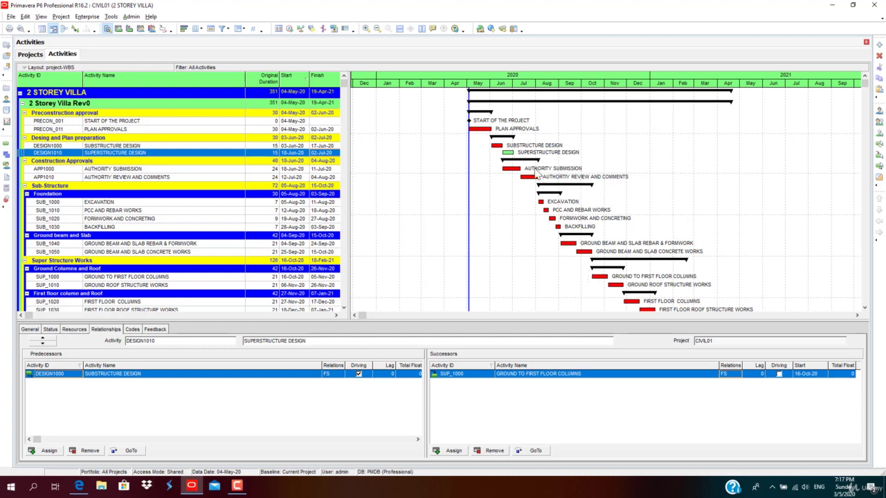
Change the relationship from INTERNAL FLOOR, CEILING AND WALL FINISHES to EXTERNAL FINISHES to start-to-start (SS) and reschedule the project
scroll(674, 277, "down", 4)
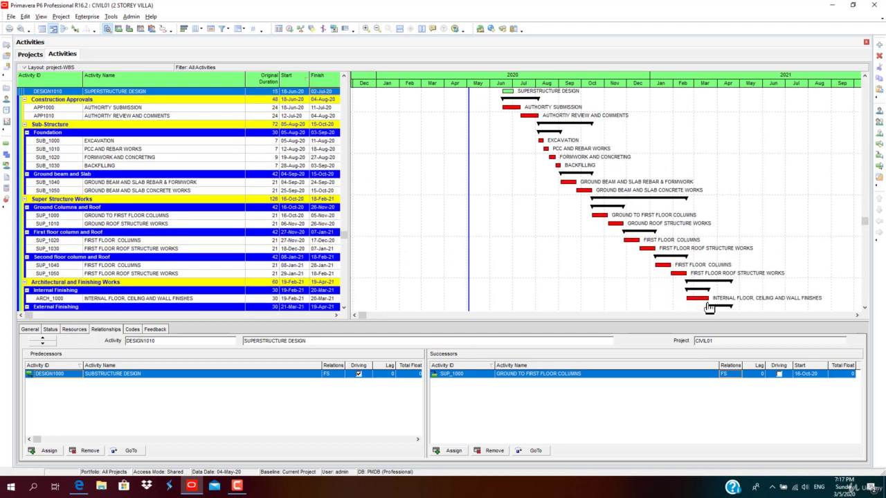
scroll(701, 306, "up", 2)
scroll(486, 206, "up", 3)
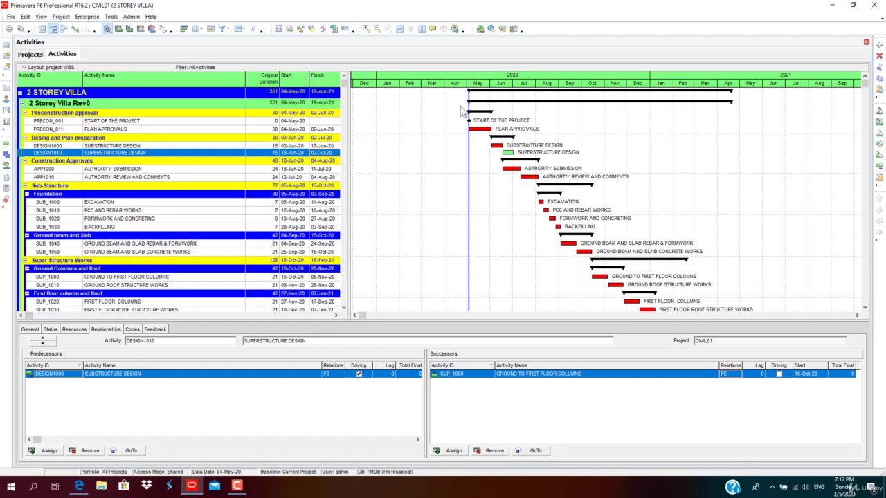
scroll(640, 281, "down", 5)
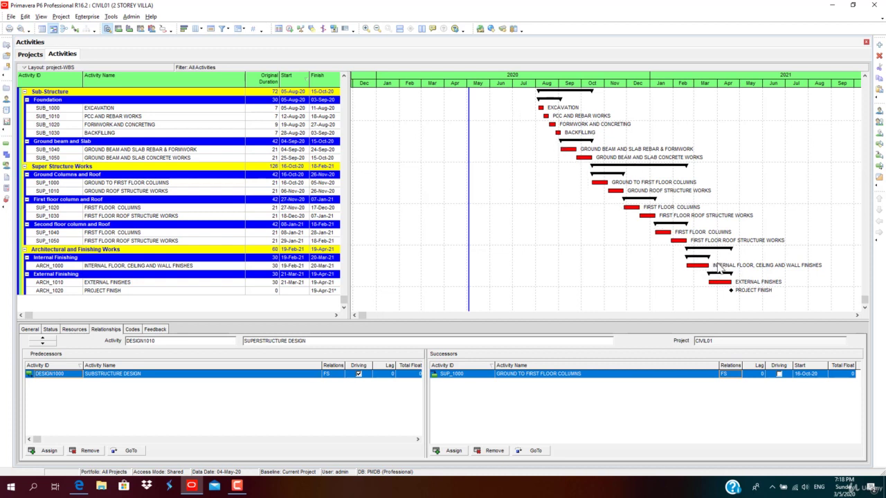
left_click(712, 265)
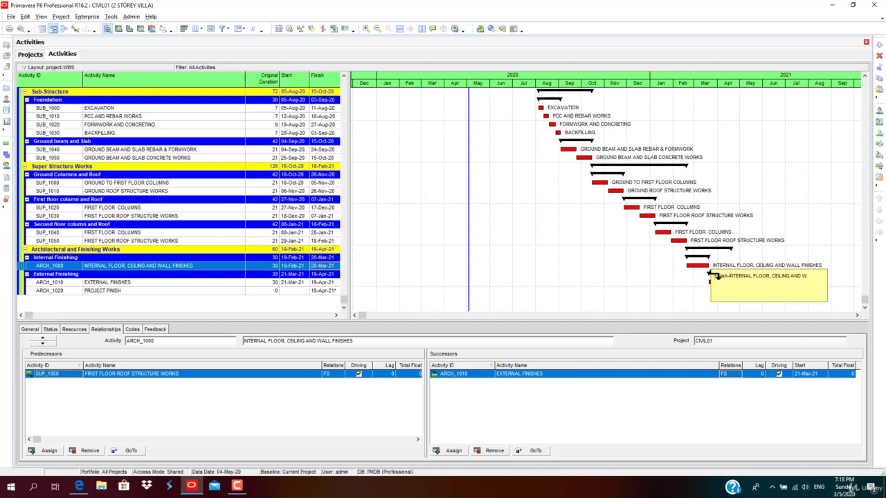
left_click(721, 284)
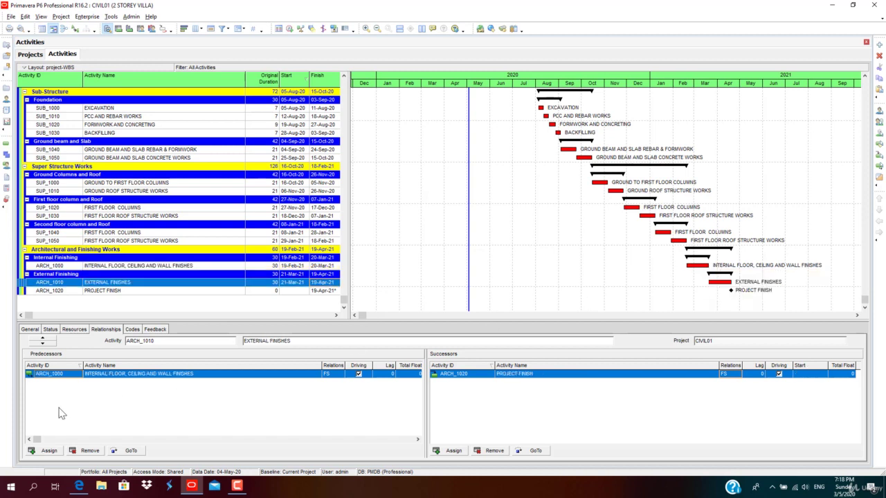
left_click(343, 375)
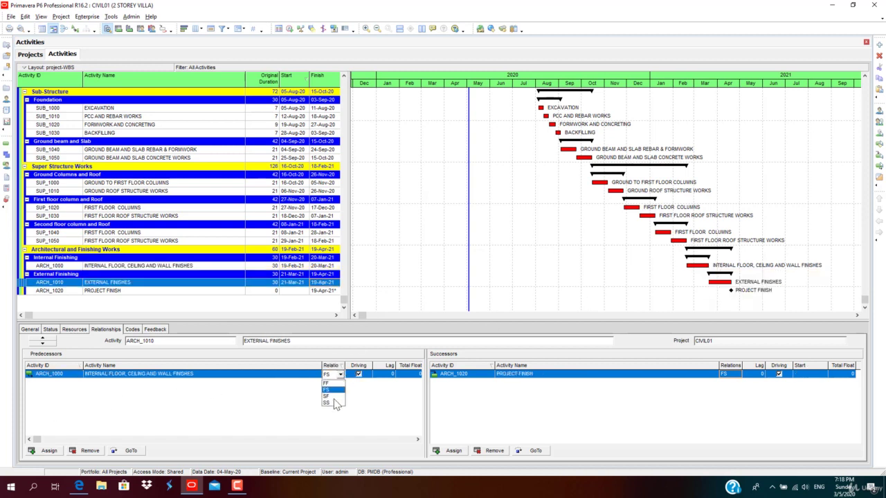
left_click(335, 407)
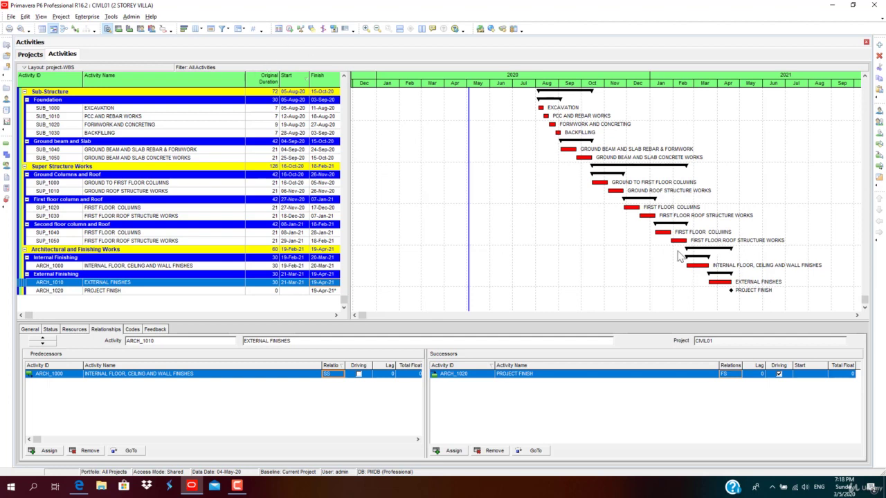
left_click(290, 28)
left_click(533, 209)
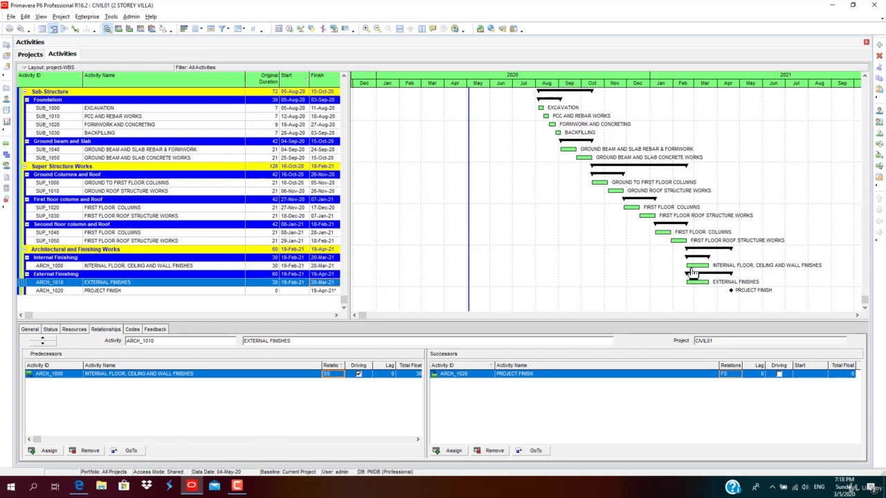
Switch the internal finishes predecessor relationship of EXTERNAL FINISHES to start-to-finish (SF) and reschedule the project
left_click(339, 375)
left_click(340, 374)
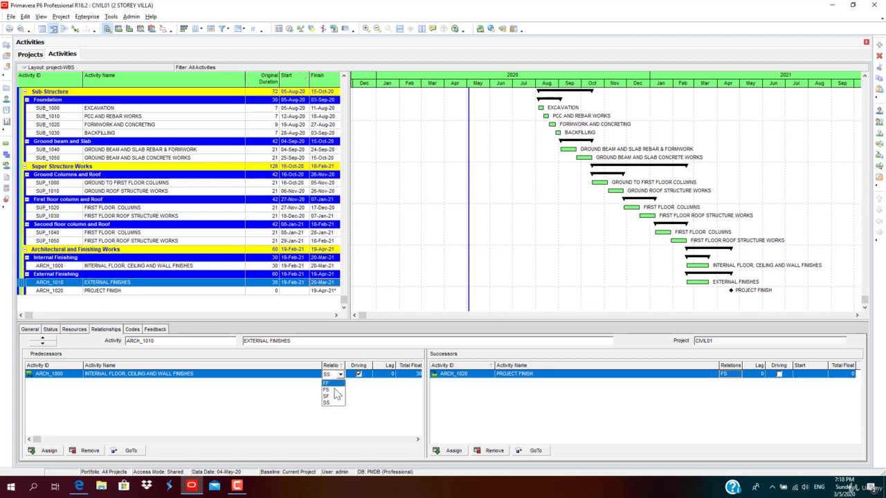
left_click(334, 396)
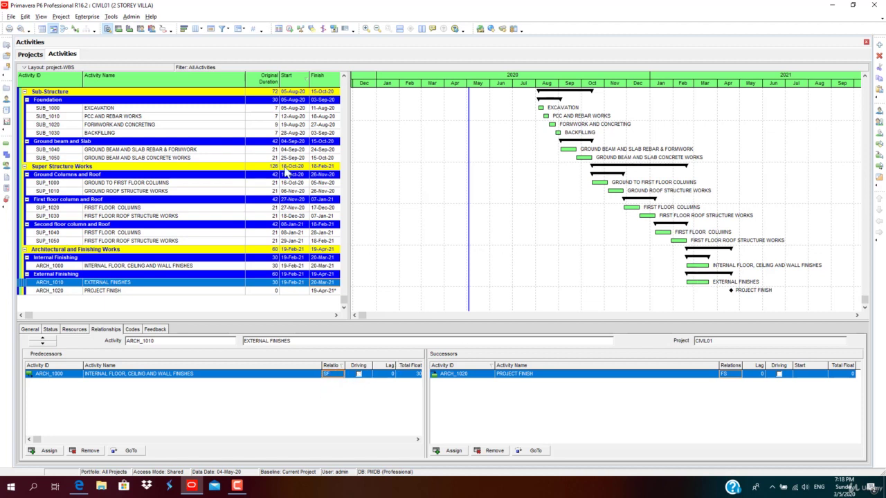
left_click(289, 29)
left_click(543, 208)
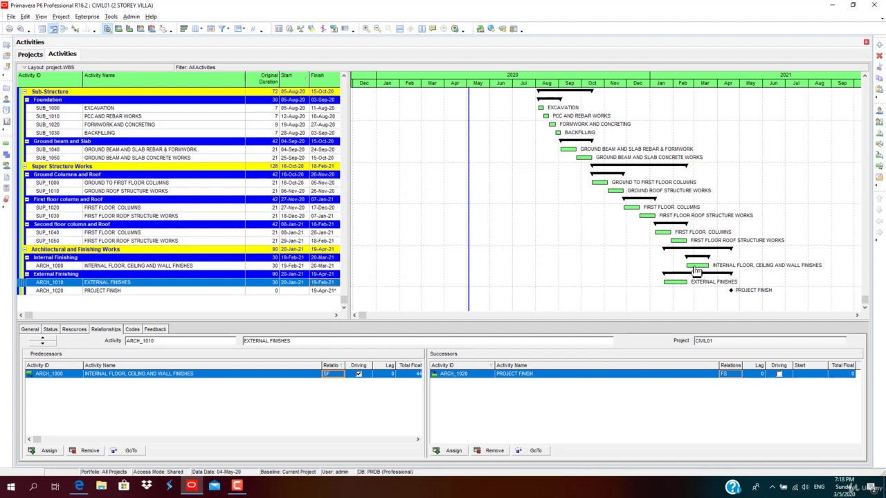
Make the internal finishes predecessor relationship of EXTERNAL FINISHES finish-to-finish (FF) and reschedule the project
left_click(335, 374)
left_click(290, 33)
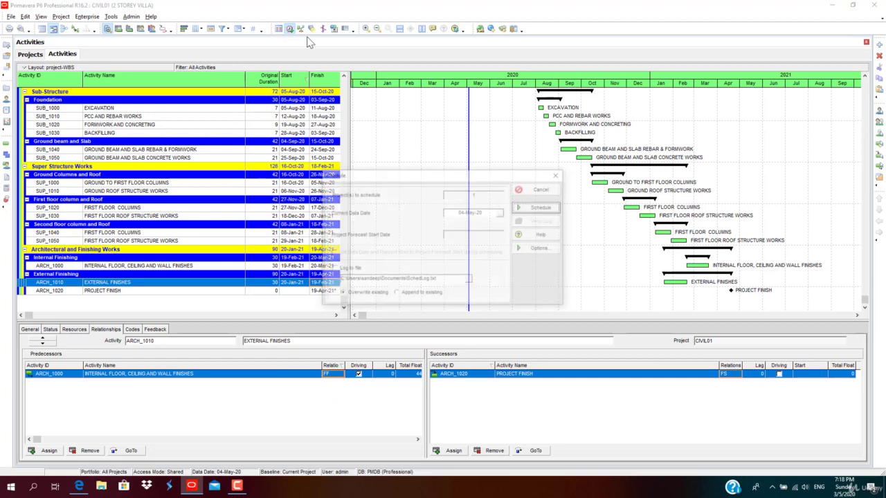
left_click(528, 210)
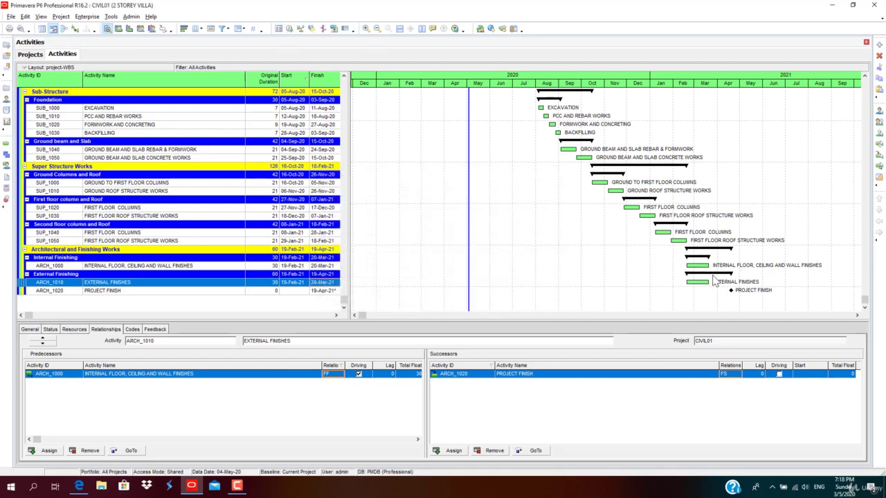
Extend the INTERNAL FLOOR, CEILING AND WALL FINISHES bar to a 46-day duration and reschedule the project
left_click_drag(708, 266, 720, 266)
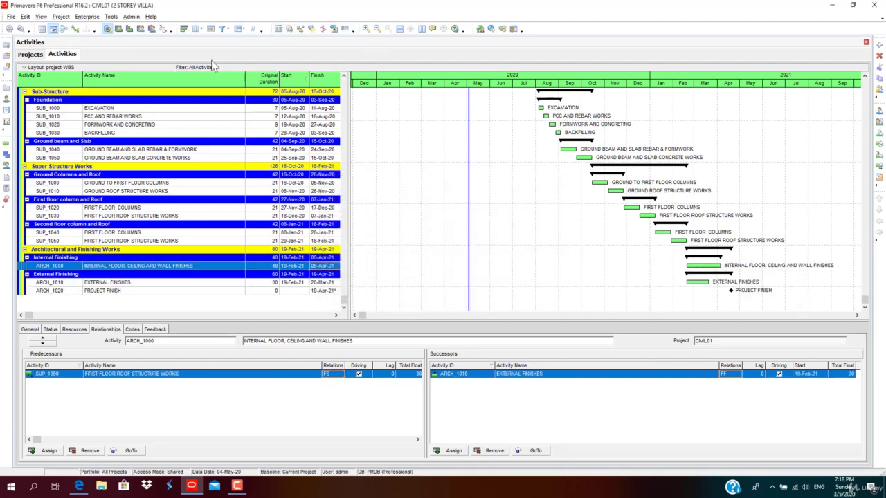
left_click(290, 29)
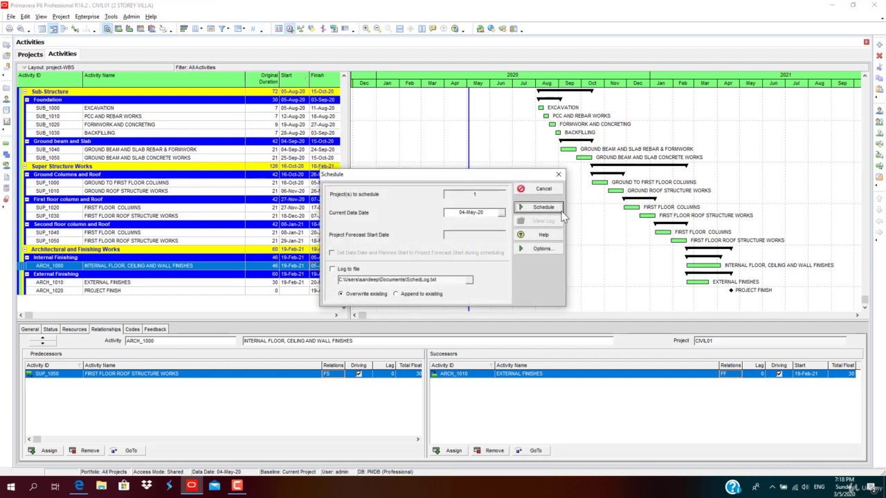
left_click(543, 208)
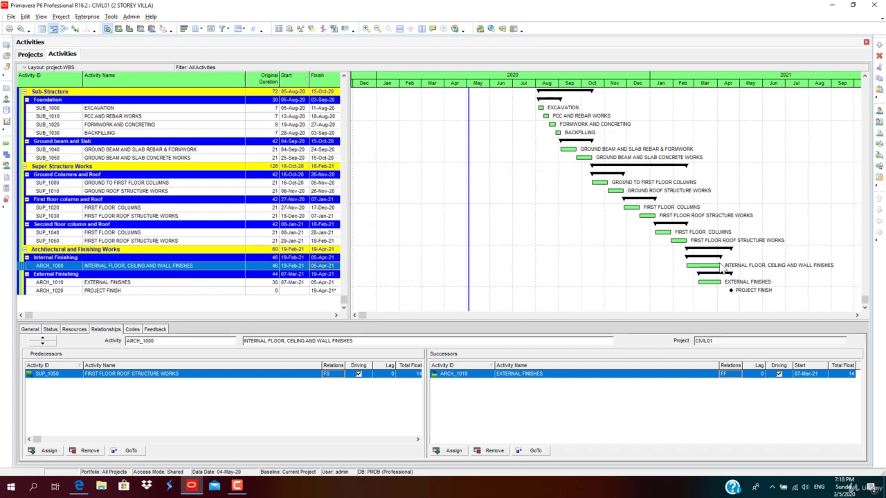
Move the start of the EXTERNAL FINISHES bar to 19-Feb-21 and decline adding a Start On or After constraint
left_click(696, 282)
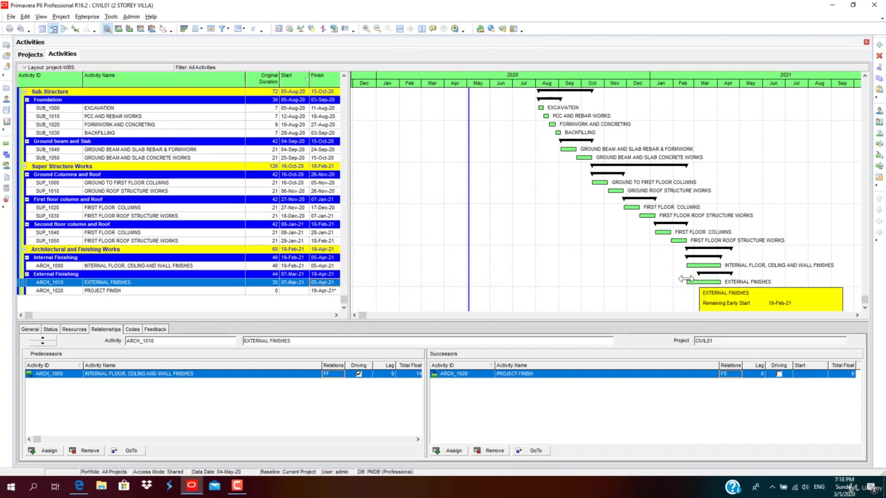
left_click_drag(686, 279, 687, 280)
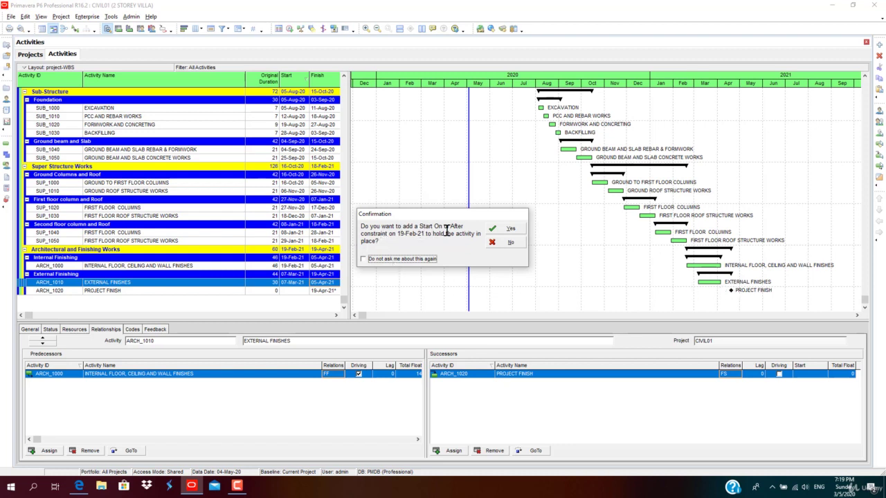
left_click(513, 242)
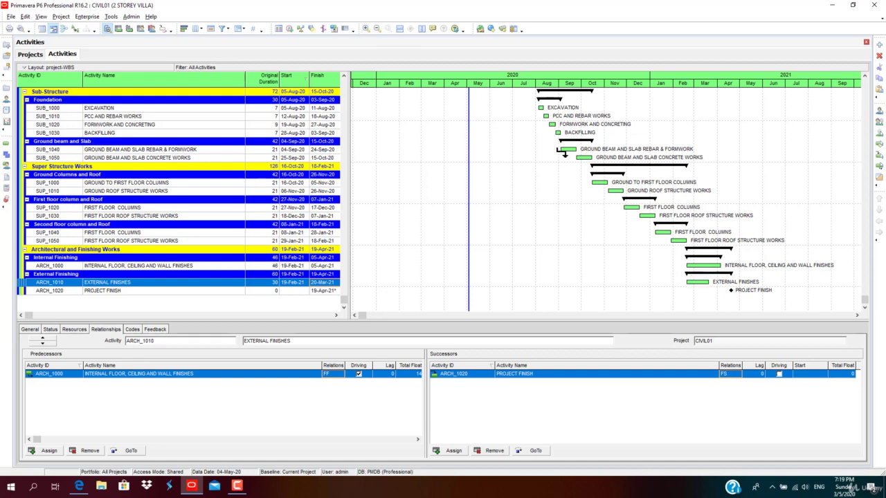
Extend the EXTERNAL FINISHES bar in the Gantt chart to a 48-day duration finishing 07-Apr-21
scroll(532, 136, "up", 5)
scroll(581, 191, "down", 4)
mouse_move(716, 281)
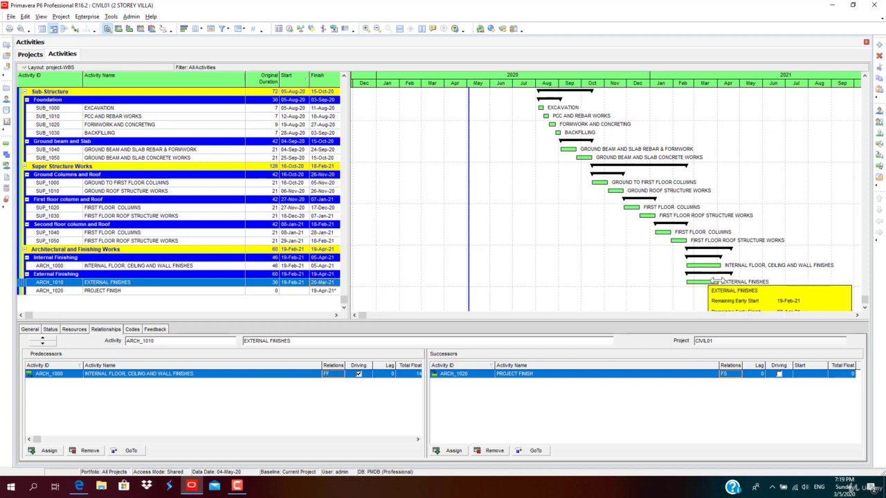
left_click_drag(716, 281, 724, 281)
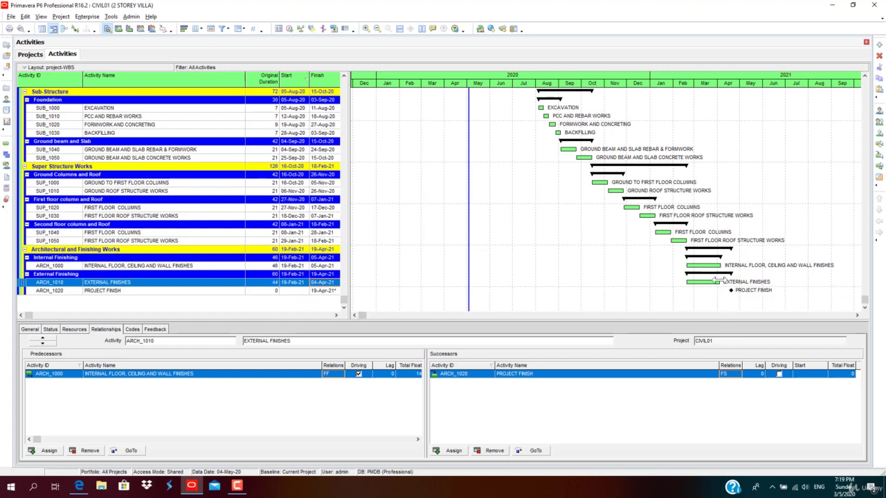
mouse_move(722, 281)
left_click_drag(722, 281, 724, 281)
scroll(720, 283, "up", 5)
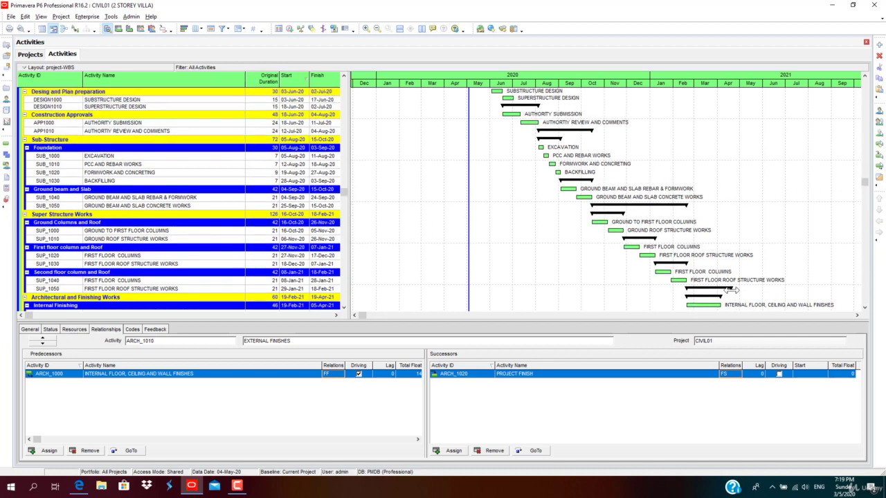
scroll(699, 244, "down", 1)
scroll(704, 248, "down", 2)
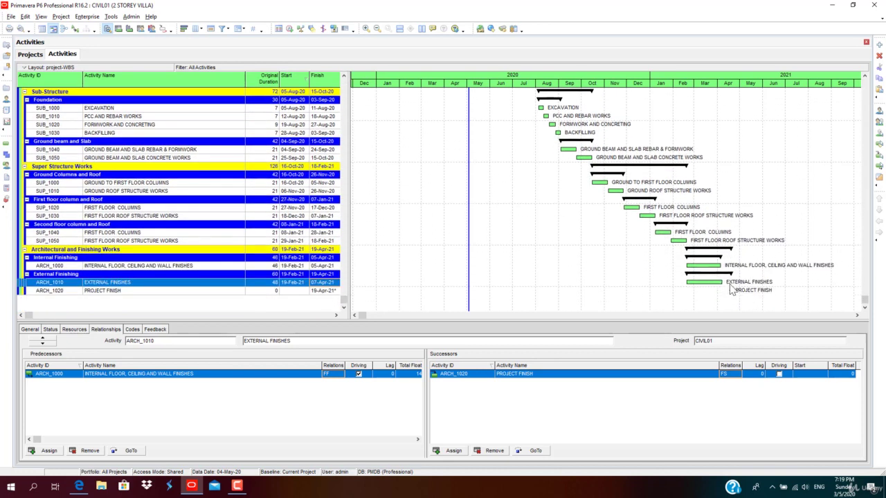